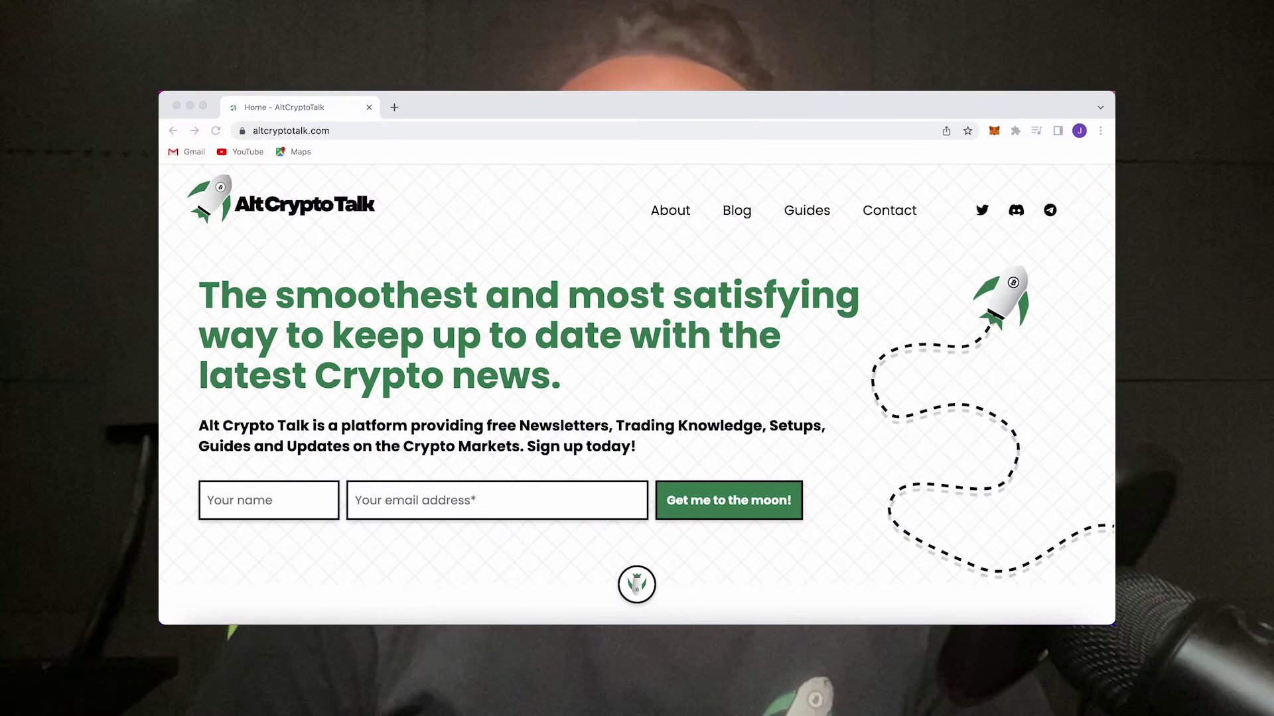
Step: Go to the Crypto Guides page from the Alt Crypto Talk navigation
click(807, 210)
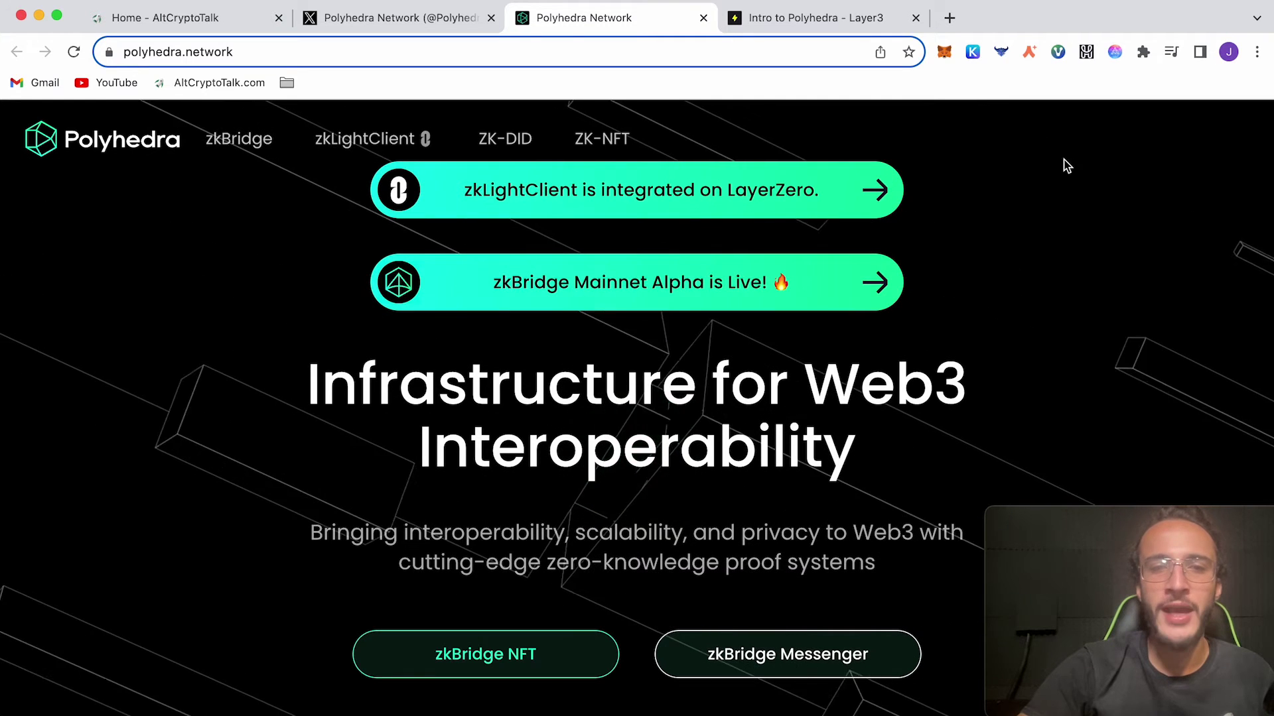
scroll(1081, 180, down, 5)
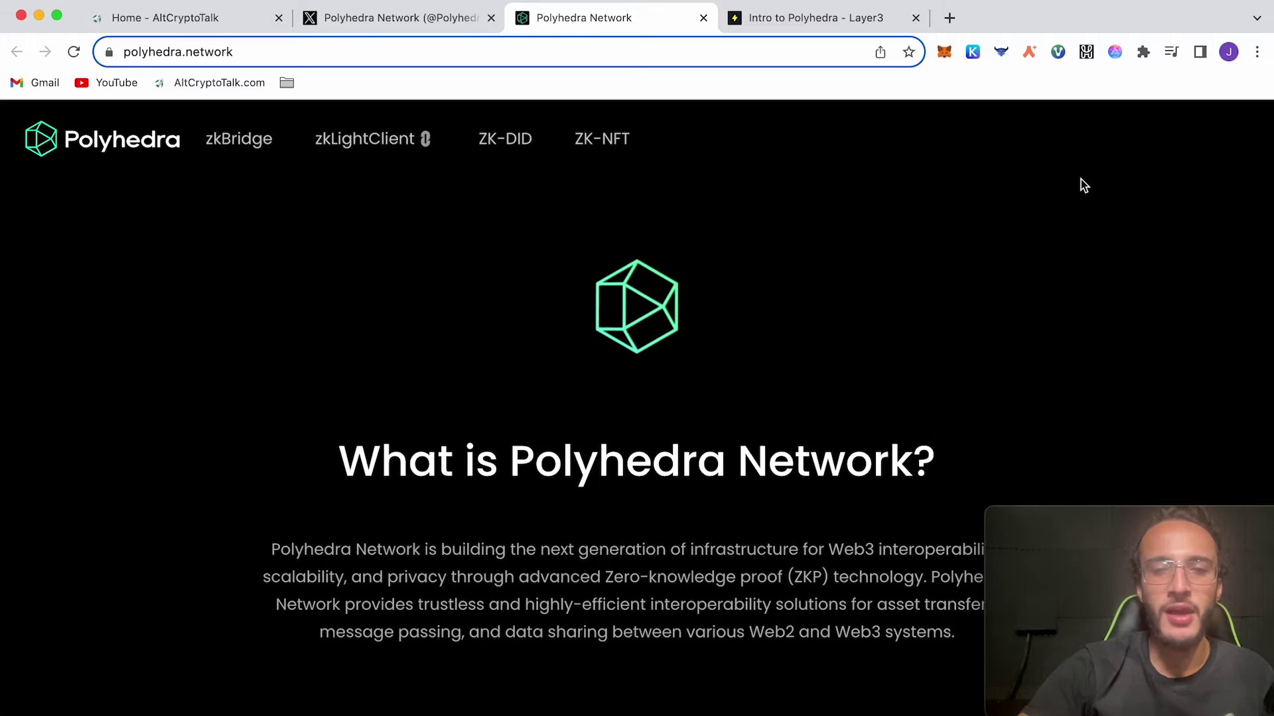
scroll(1081, 180, down, 1)
scroll(1081, 180, down, 5)
scroll(1081, 180, down, 1)
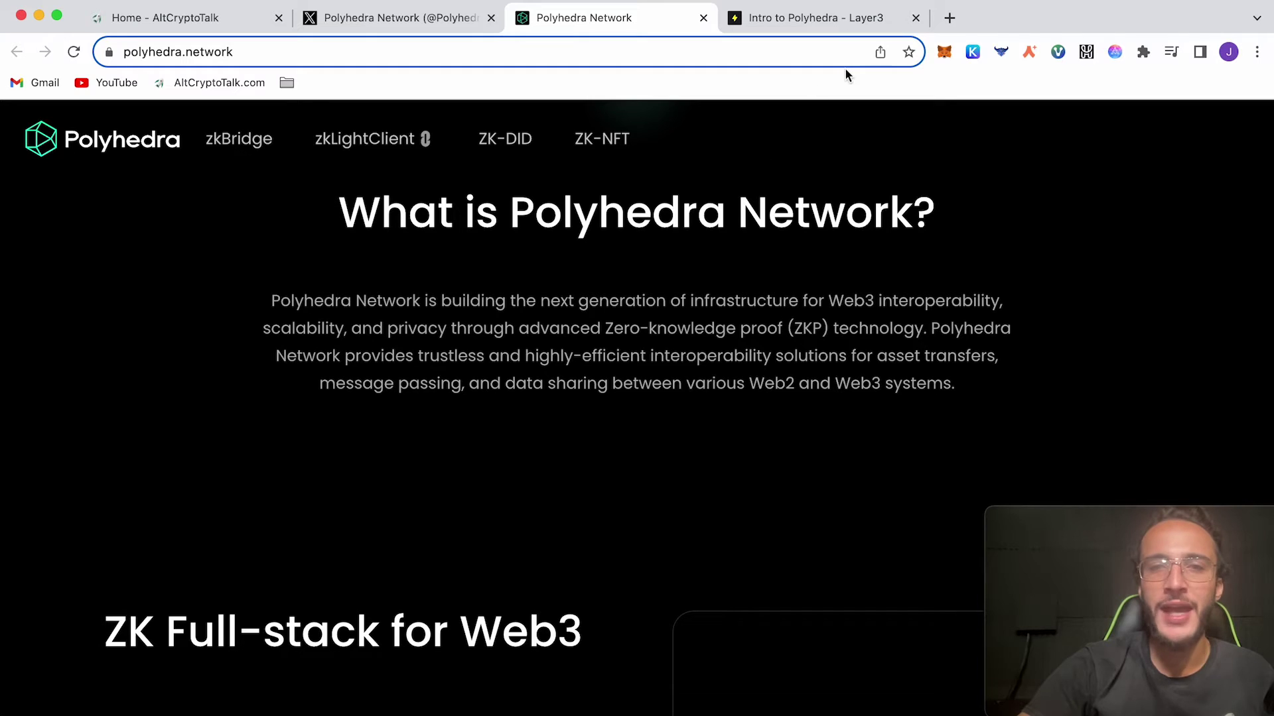
click(945, 52)
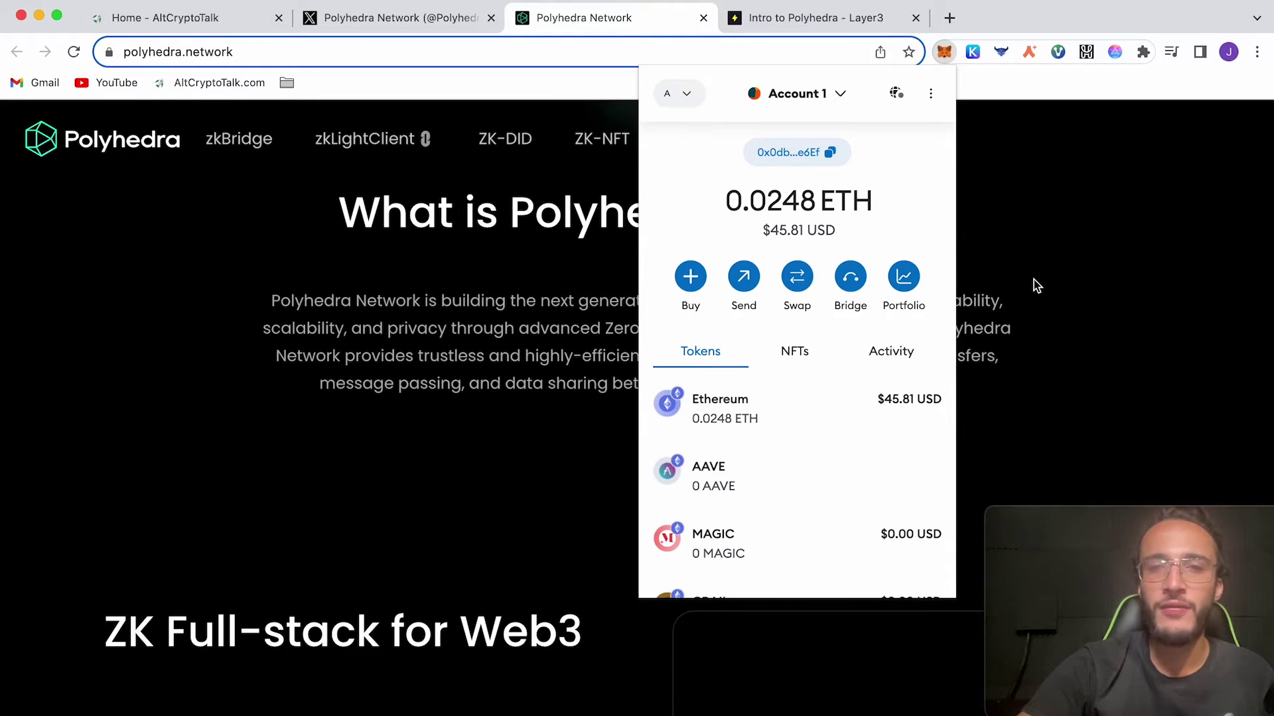
click(1034, 286)
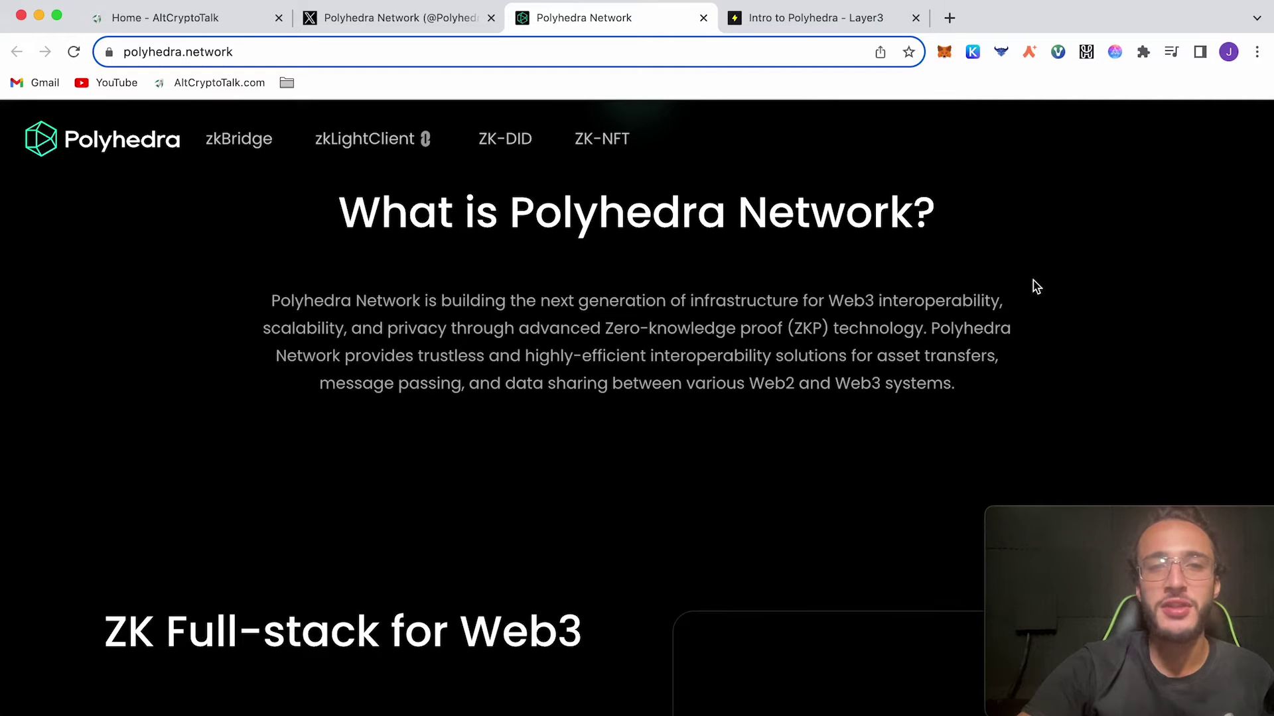
Step: Begin the first Layer3 quest, Intro to Polyhedra, and advance past its opening slide
click(756, 20)
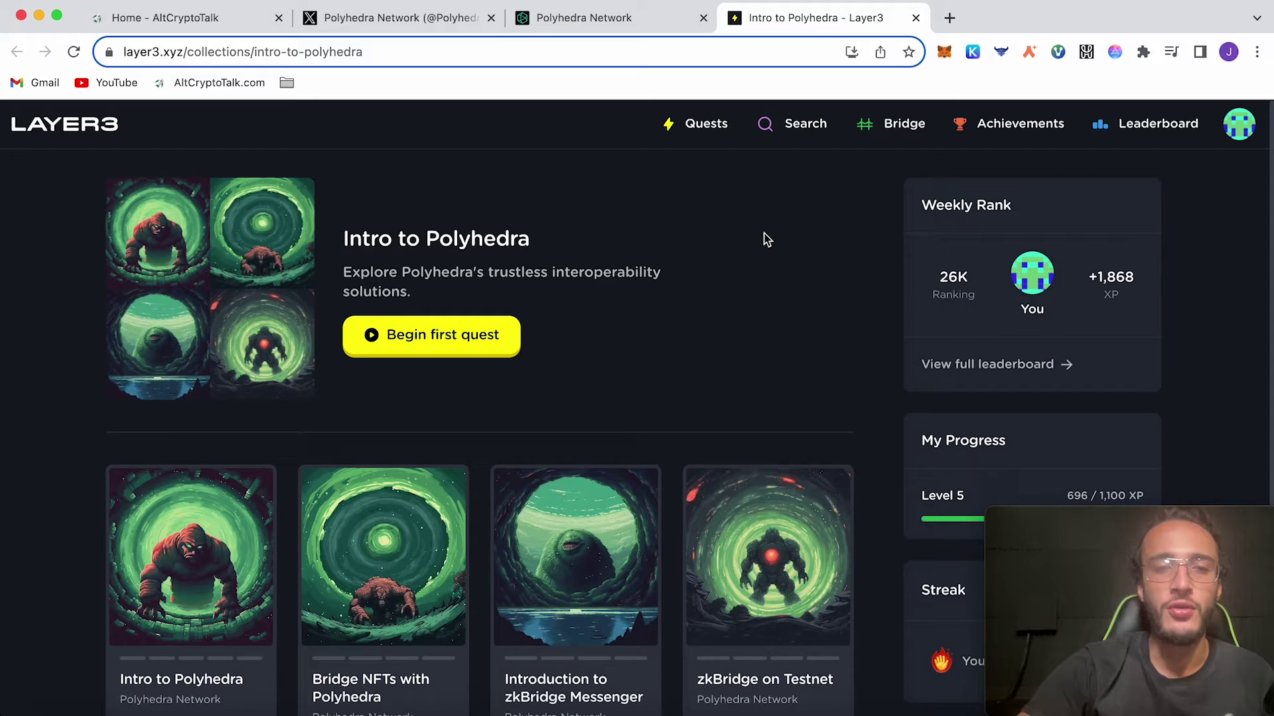
click(486, 353)
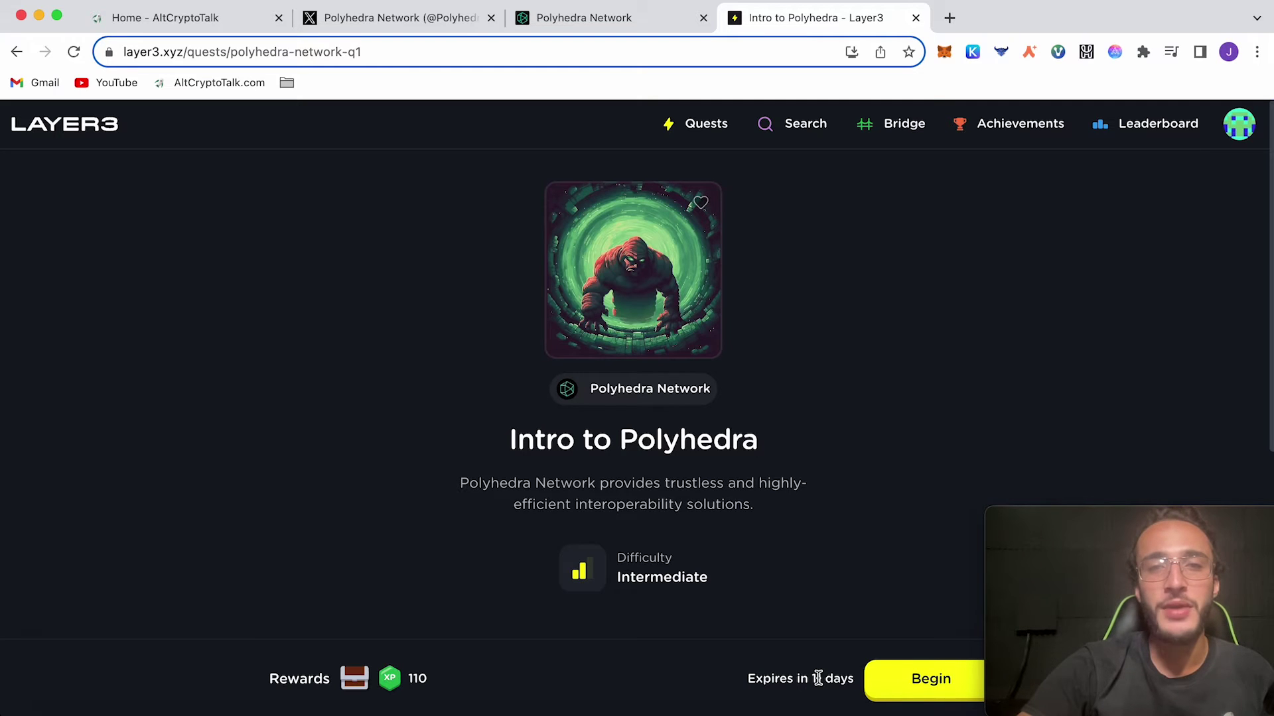
click(898, 677)
click(910, 681)
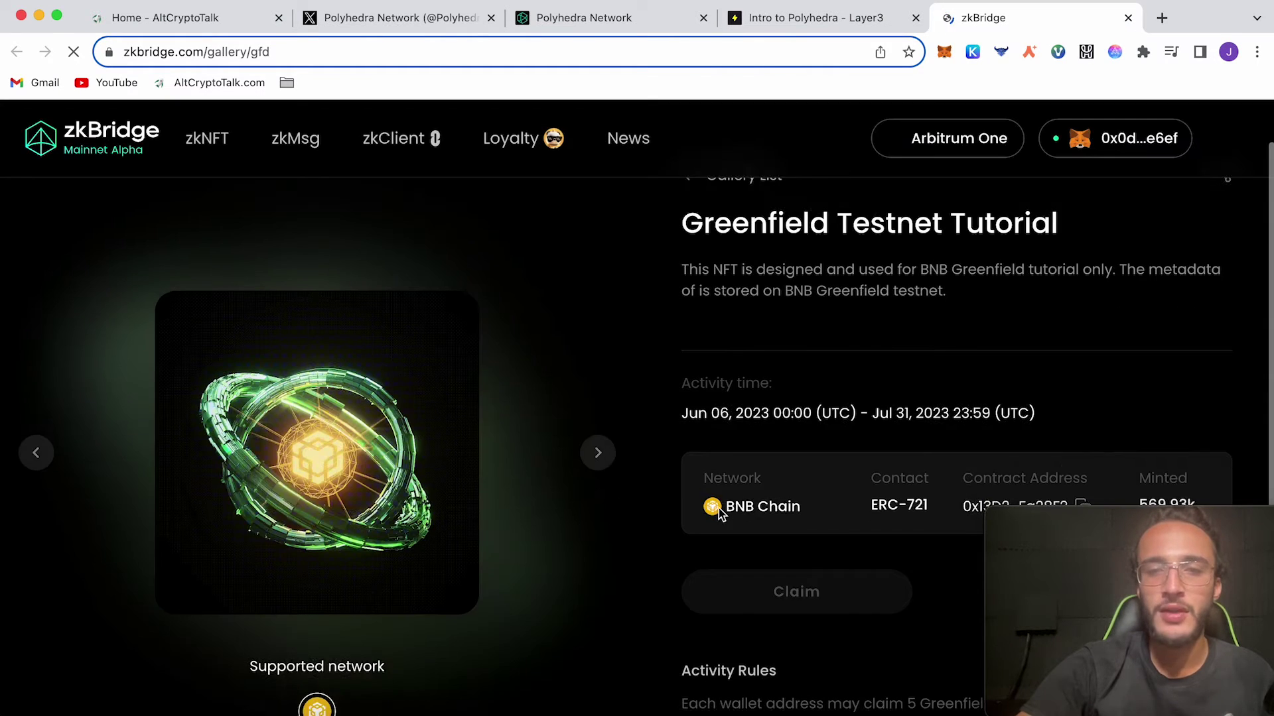
scroll(906, 319, down, 2)
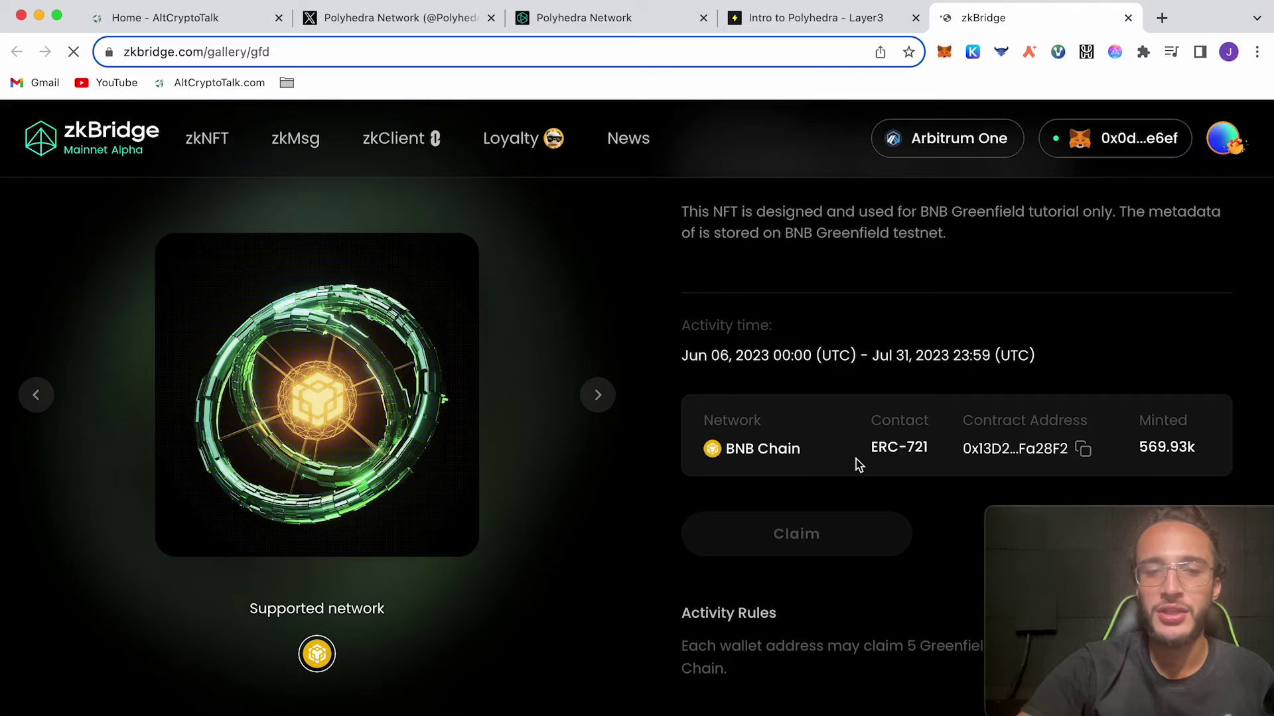
scroll(856, 459, up, 3)
Step: Skip the expired Greenfield Testnet and zkLightClient NFT claim steps
click(1127, 17)
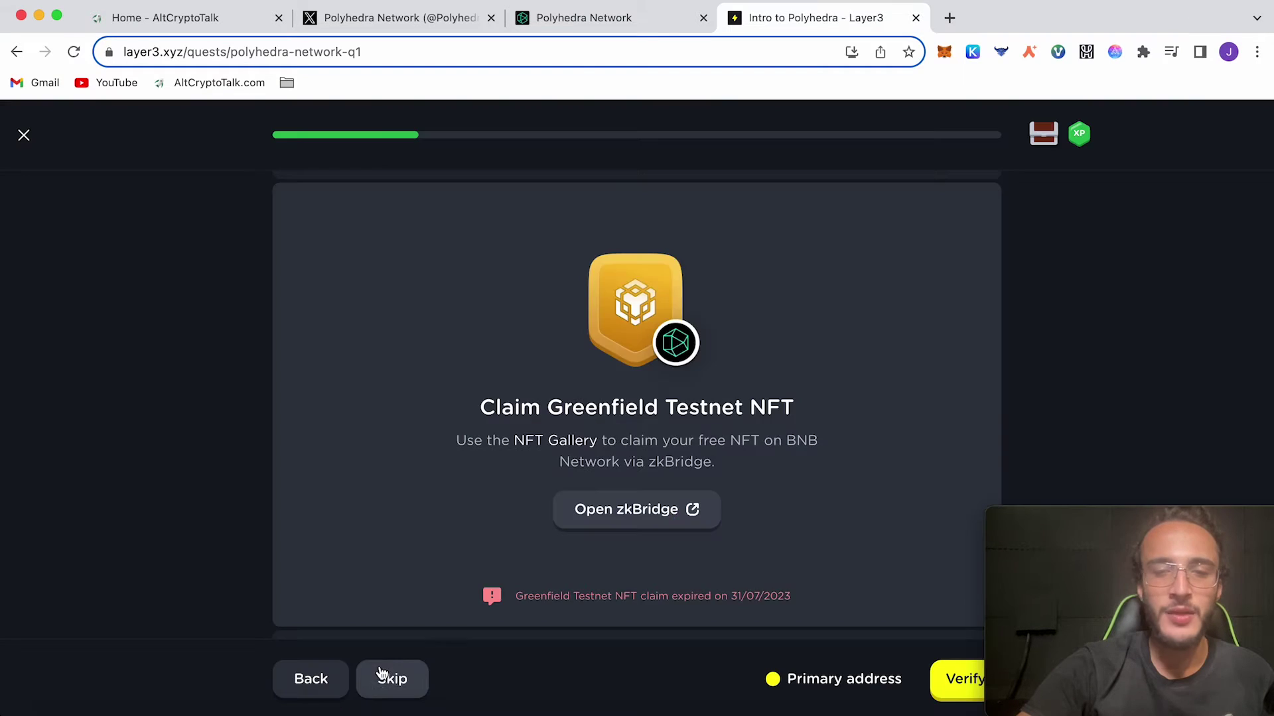
click(388, 678)
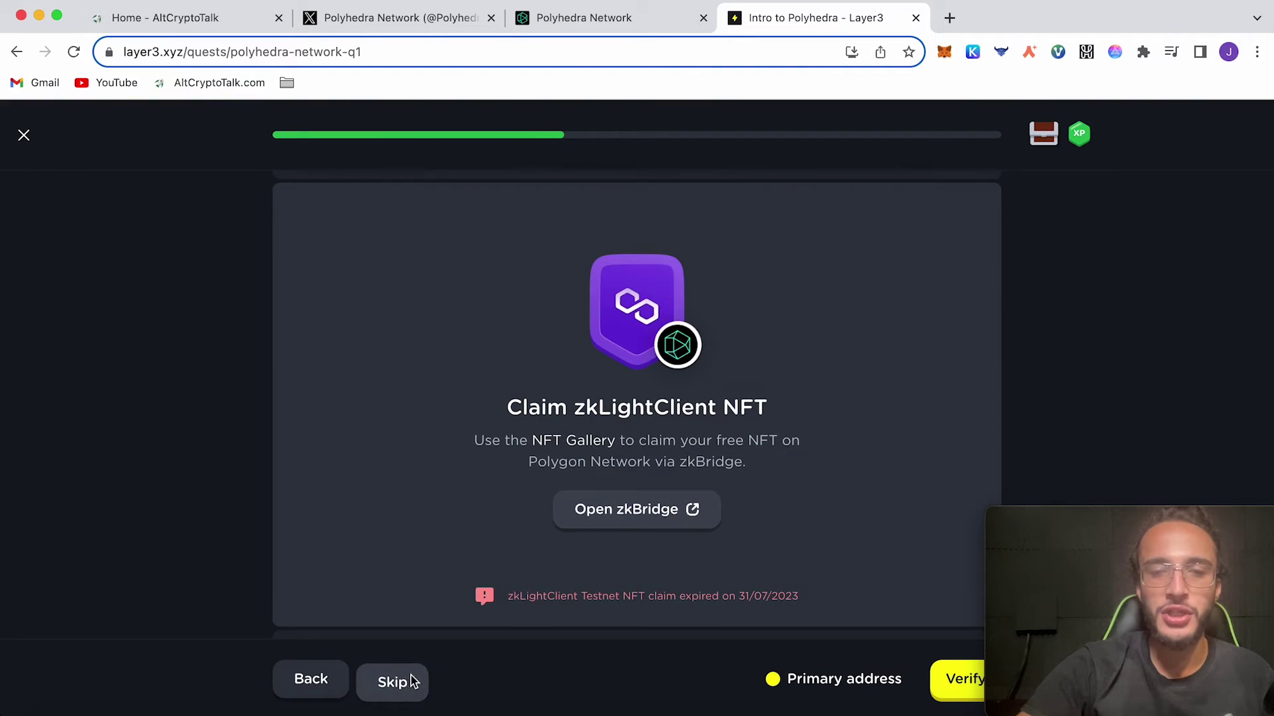
click(403, 680)
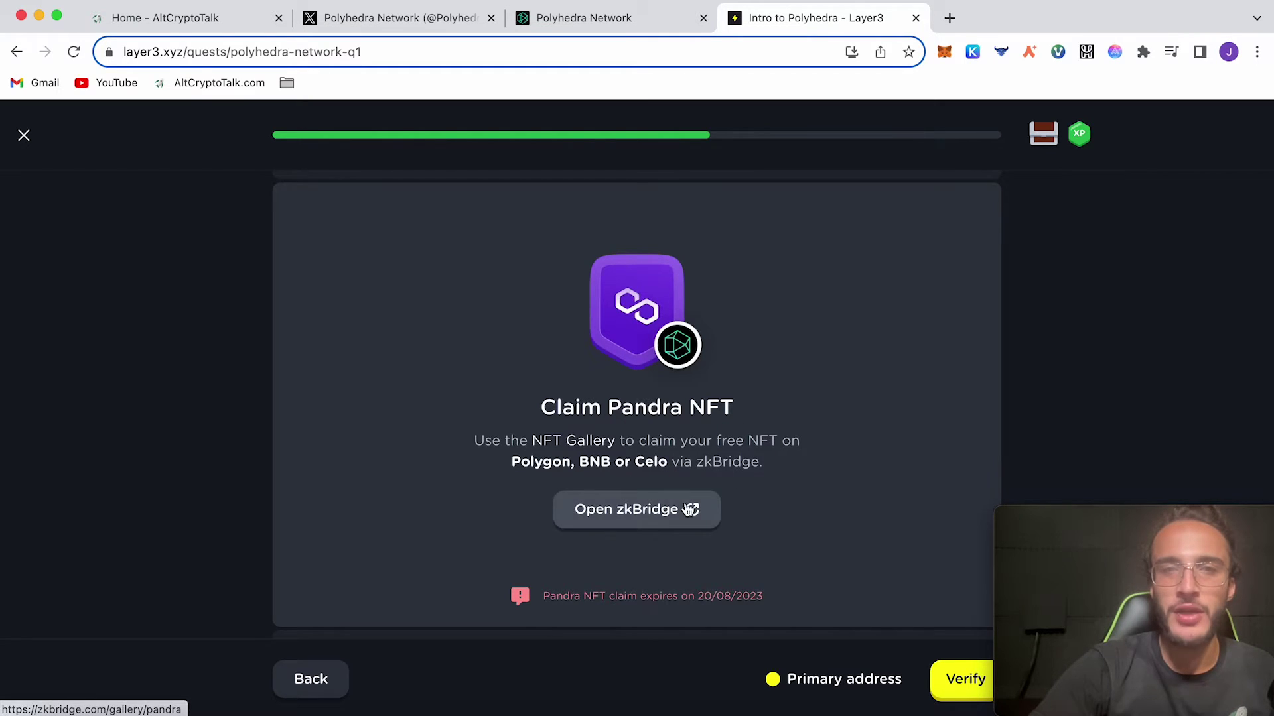
Step: On the Pandra NFT claim page, switch the MetaMask wallet to BNB Smart Chain
click(685, 502)
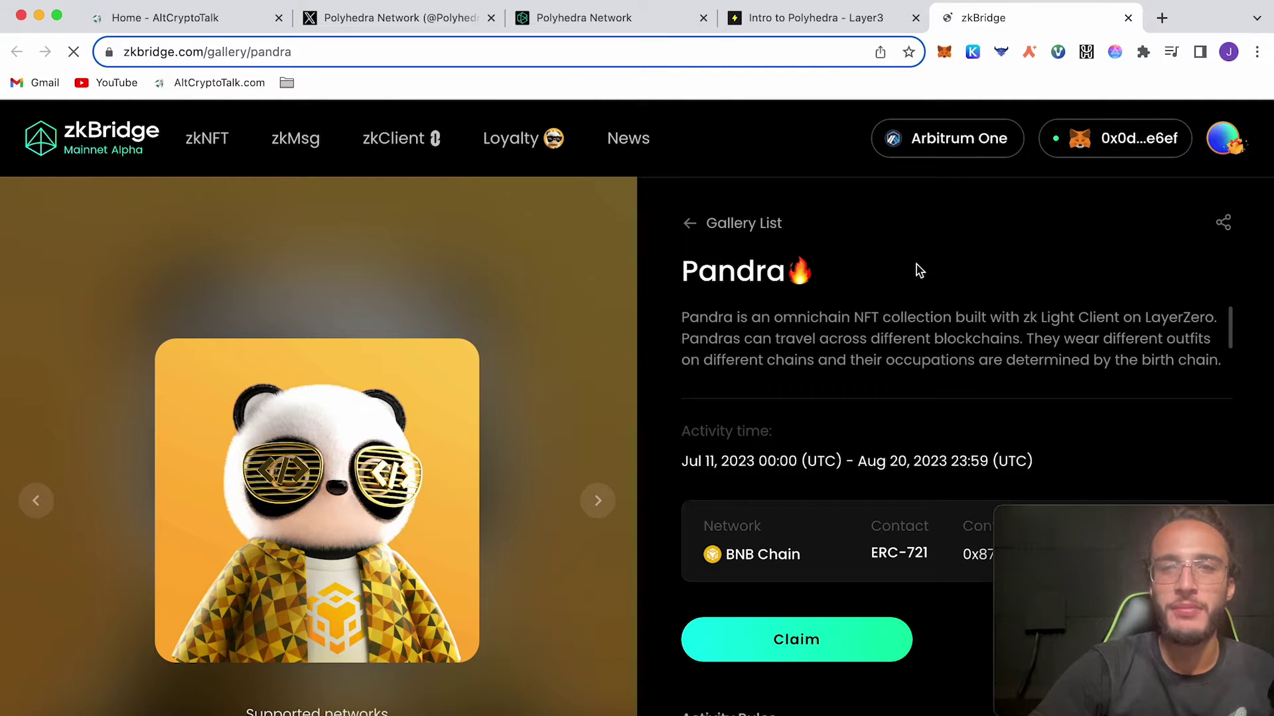
click(944, 52)
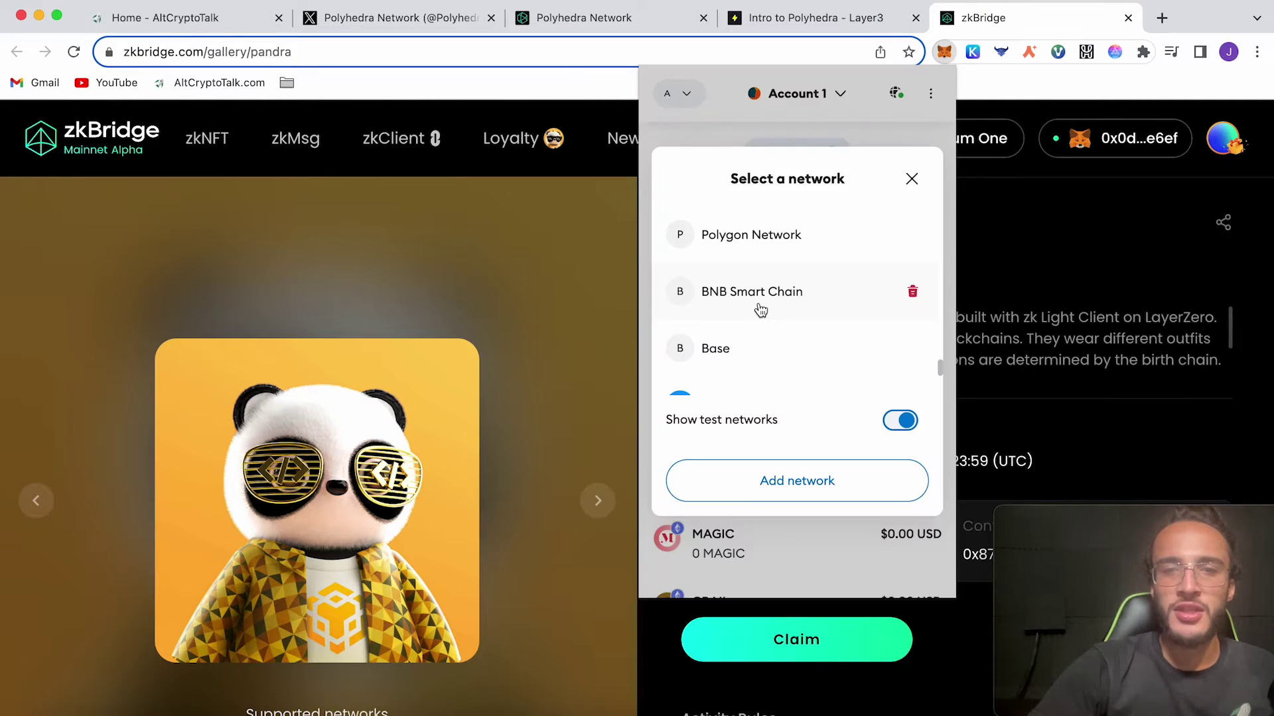
click(751, 292)
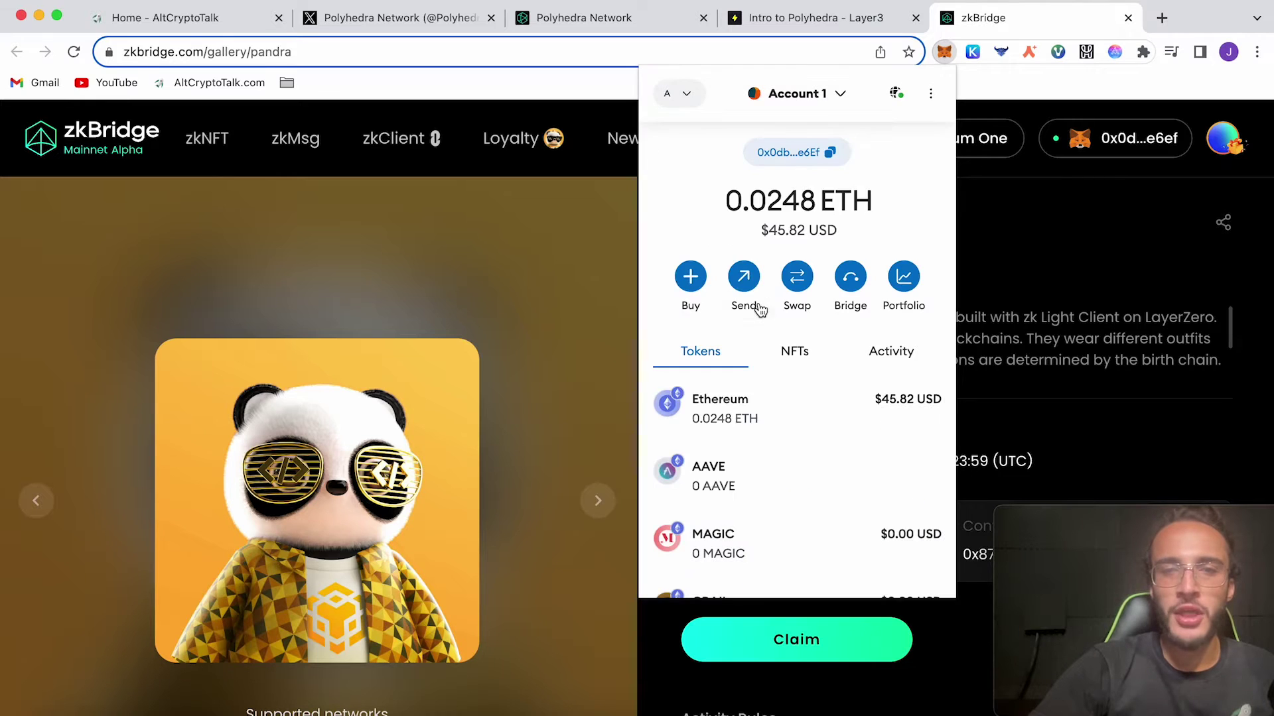
click(1026, 266)
scroll(896, 453, down, 3)
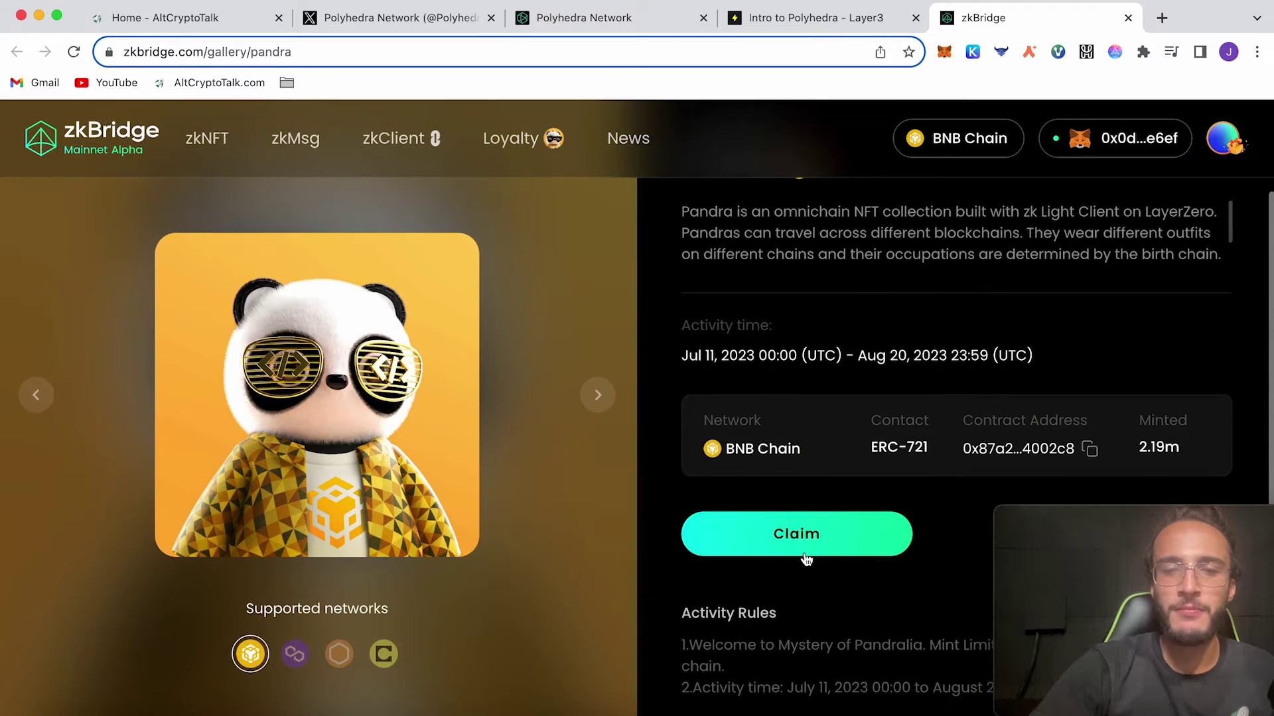
Step: Claim the Pandra NFT, confirm the mint in MetaMask, then choose zkBridge NFT from the Congratulations dialog
click(808, 533)
click(1229, 497)
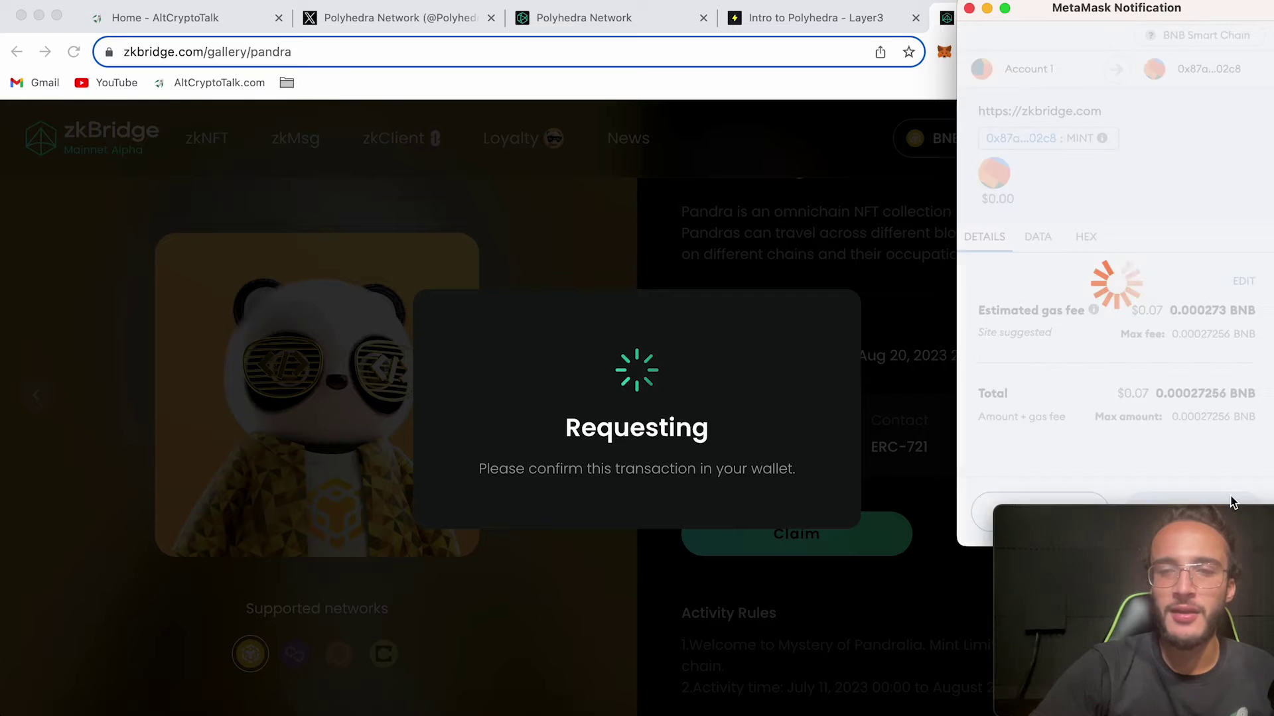
click(942, 51)
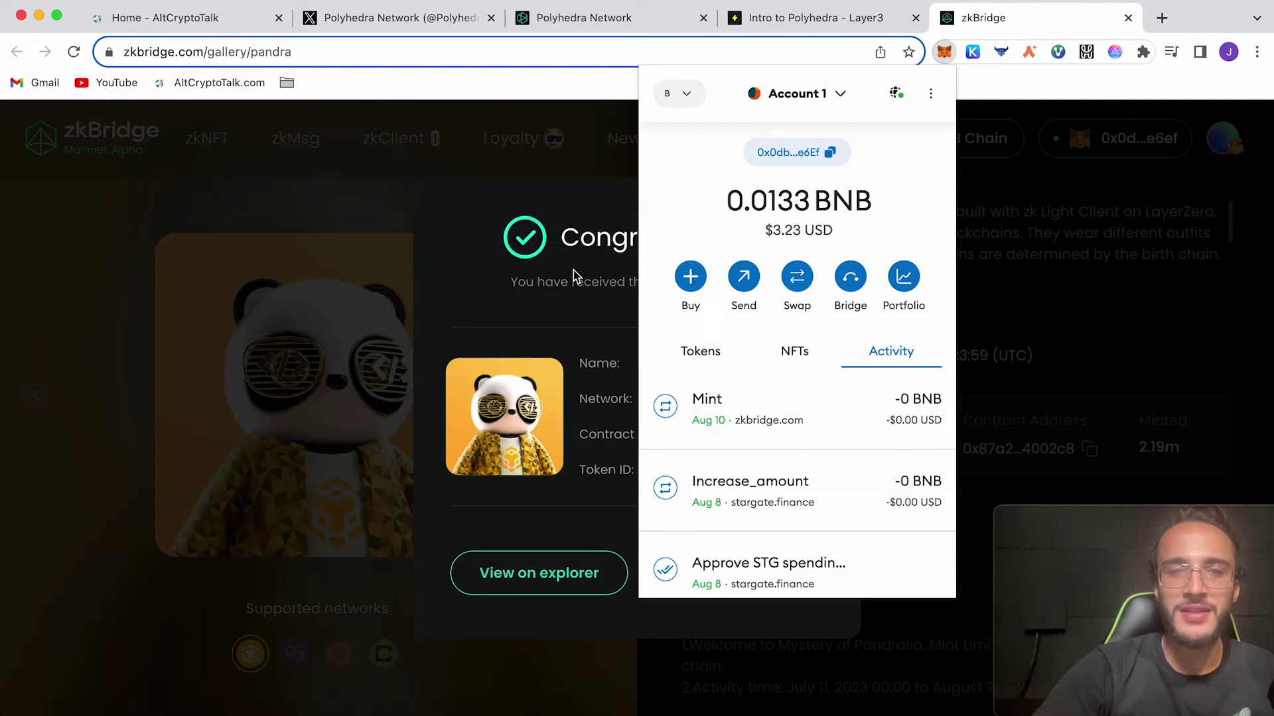
click(577, 279)
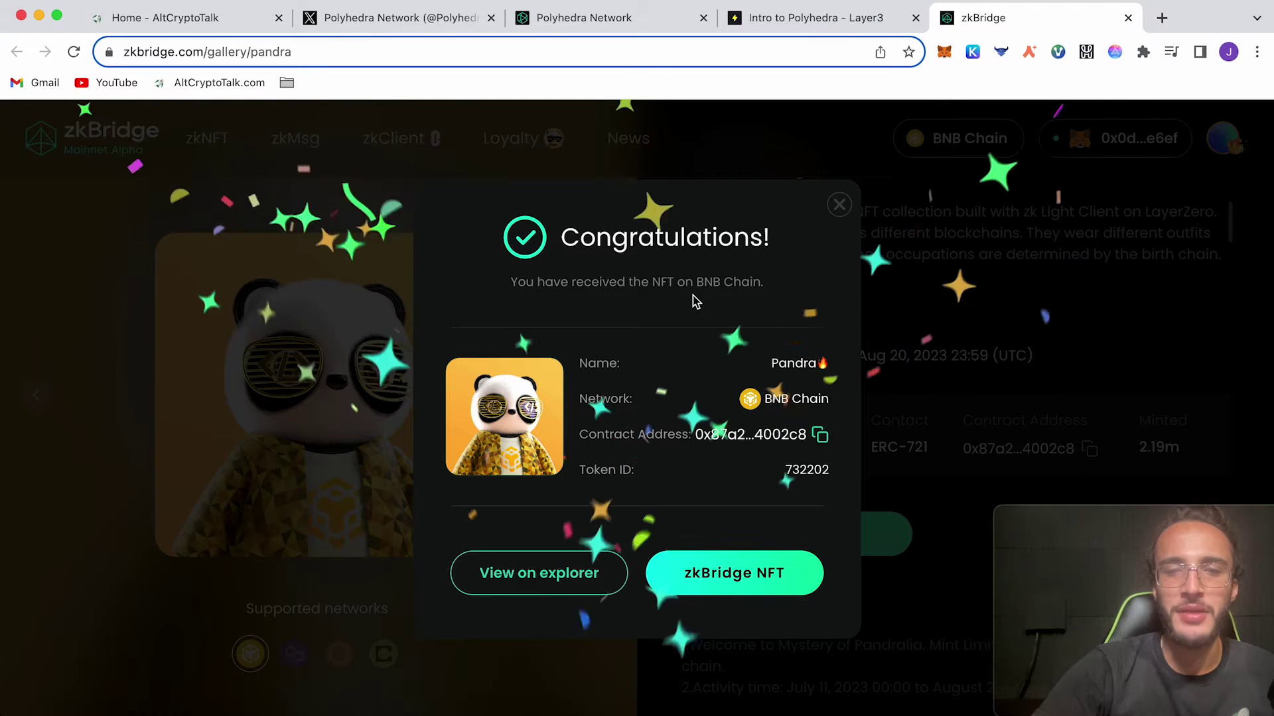
click(725, 572)
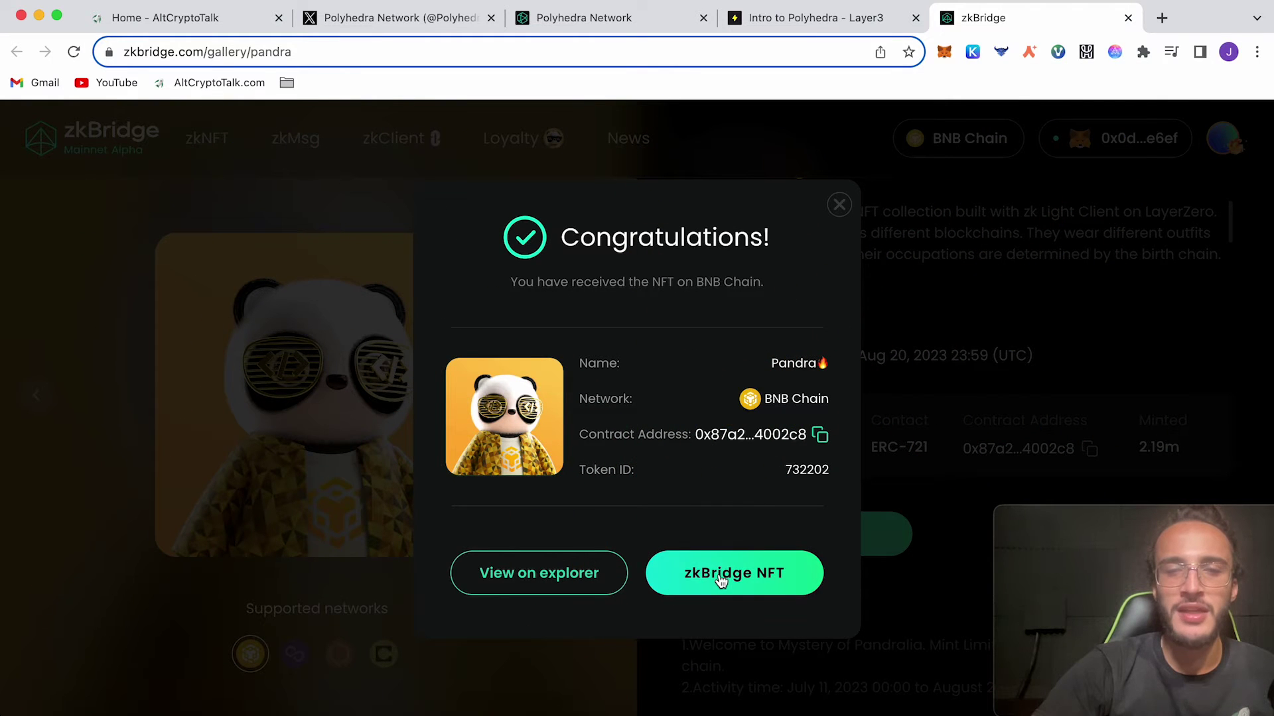
Step: Verify the Pandra NFT claim and retweet steps to complete the Intro to Polyhedra quest
click(797, 16)
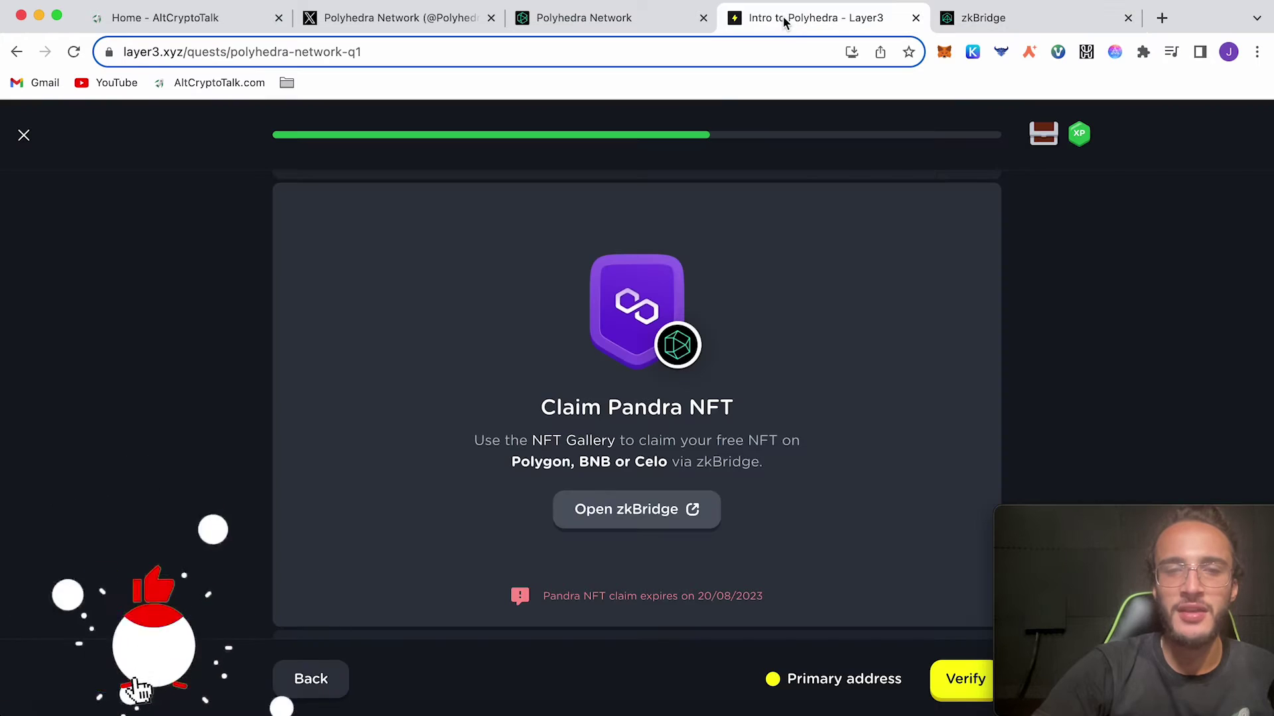
click(961, 679)
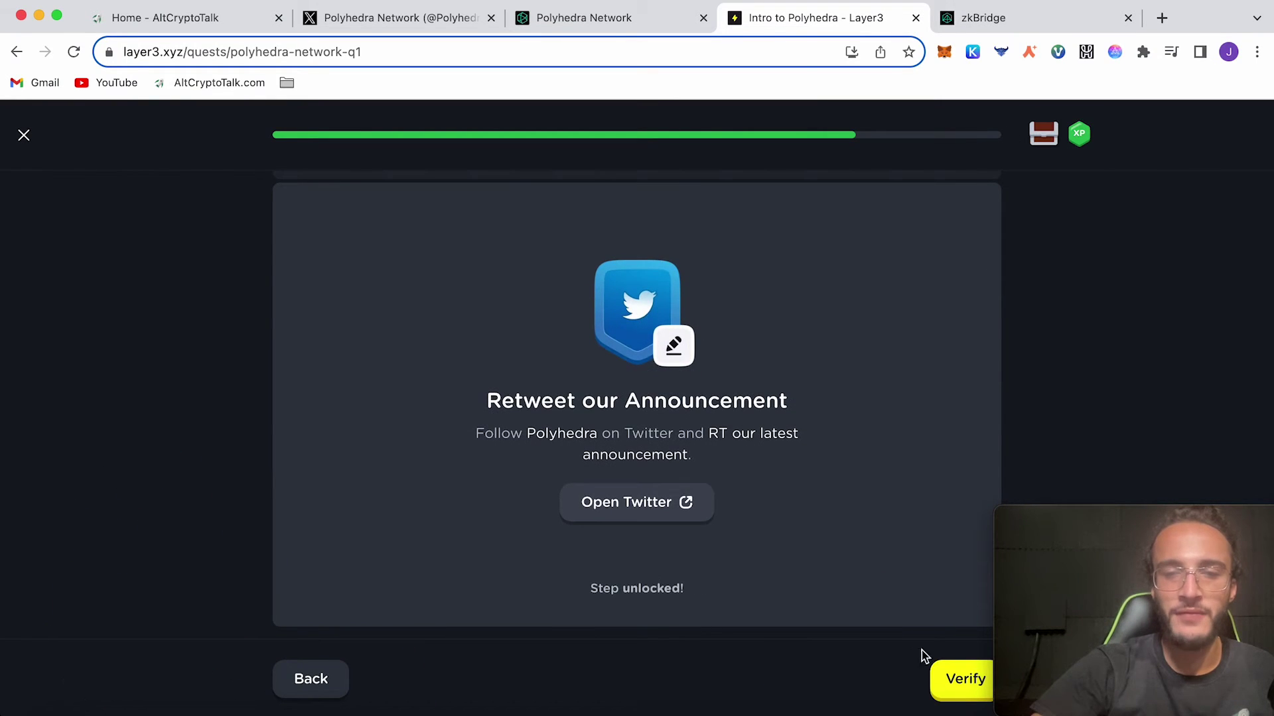
click(951, 679)
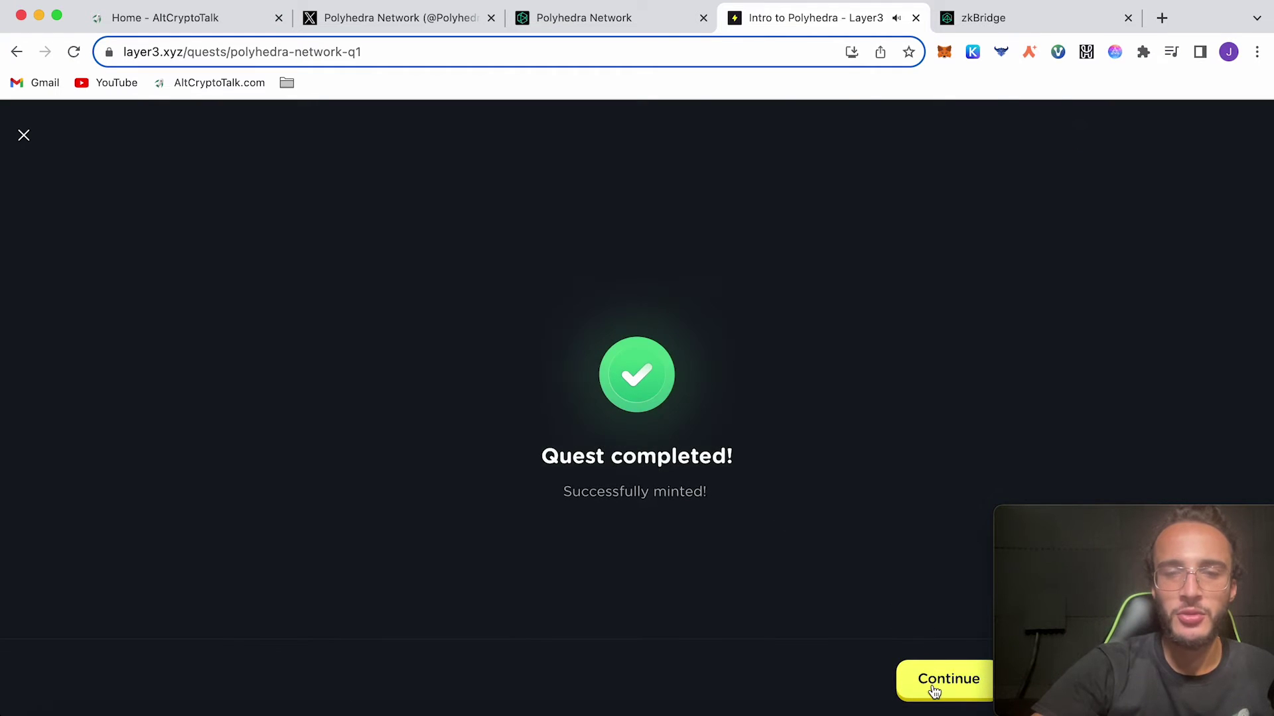
click(948, 679)
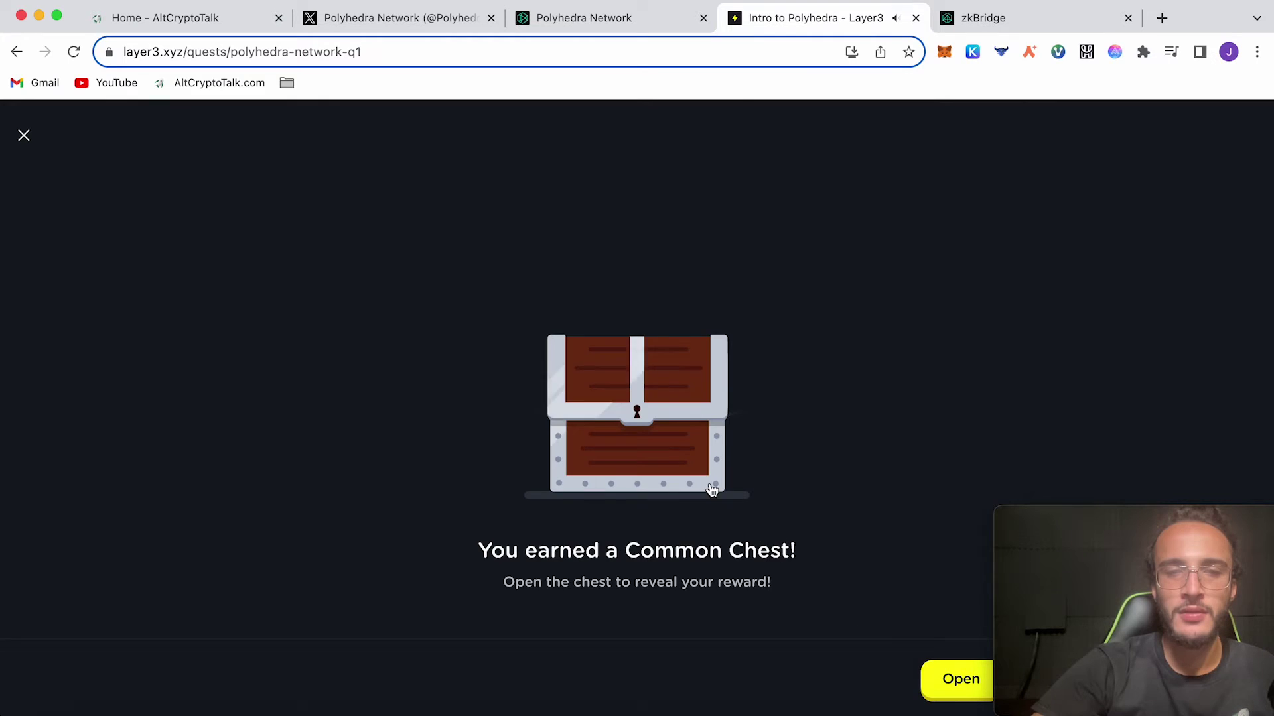
Step: Collect the 25 XP chest reward and move on to the Bridge NFTs with Polyhedra quest
click(711, 487)
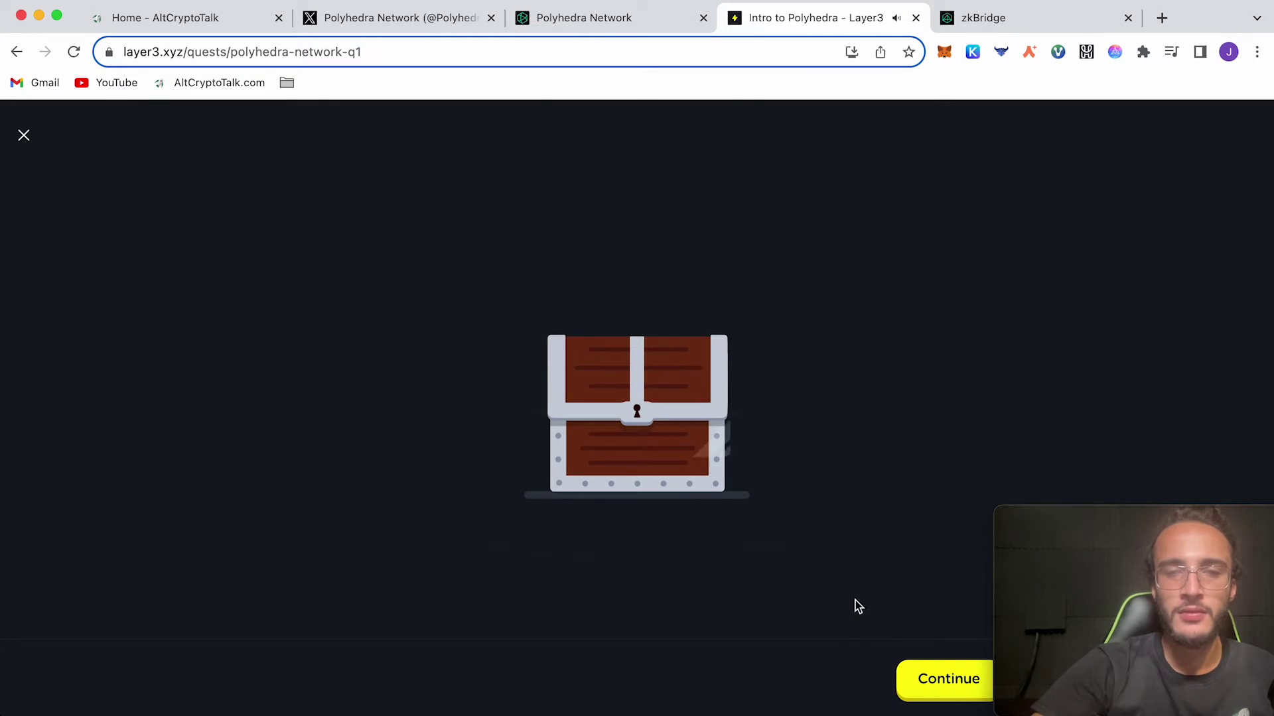
click(910, 680)
click(910, 680)
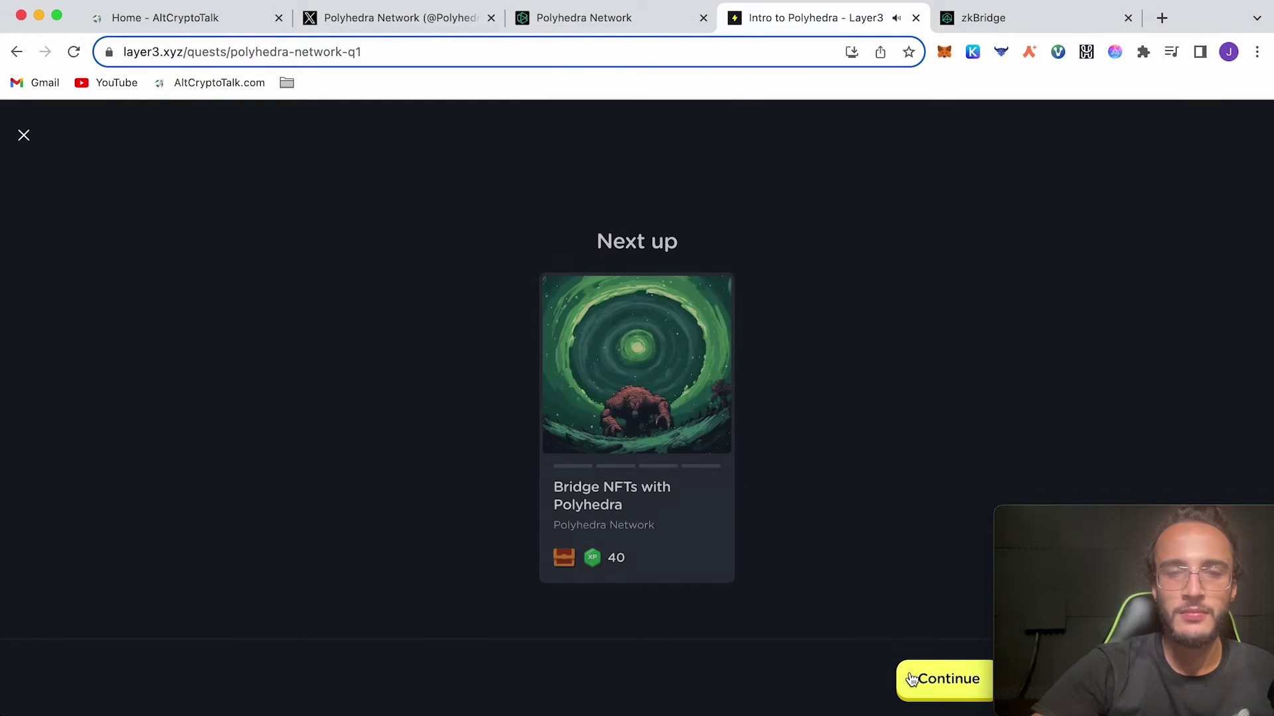
click(665, 519)
click(983, 17)
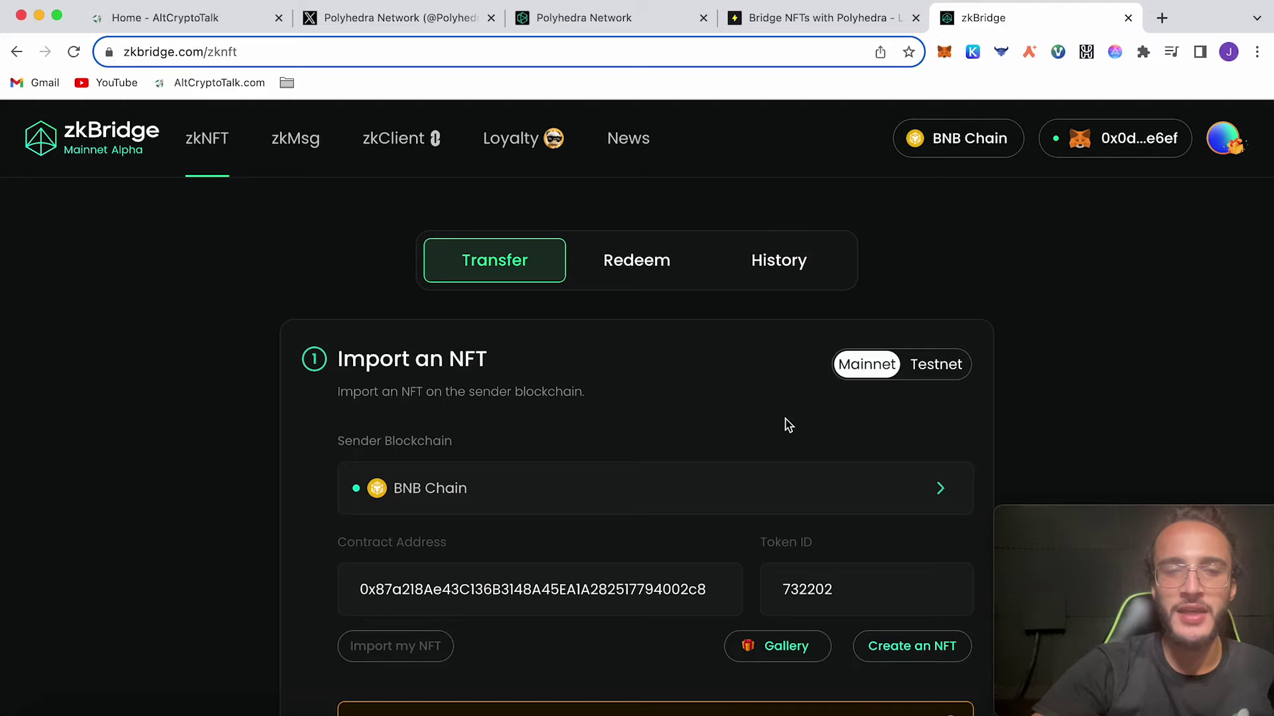
Step: Advance the Bridge NFTs quest past the Greenfield step to Bridge Pandra NFT, then go to the zkBridge page
click(816, 17)
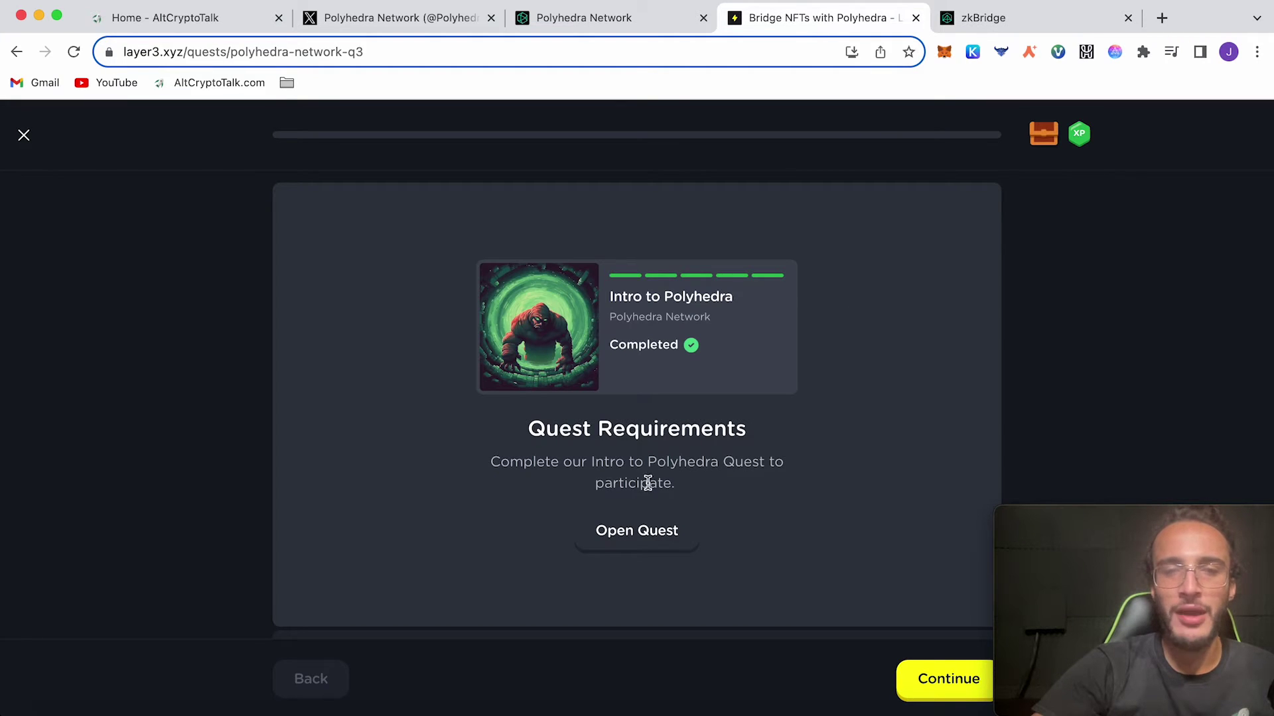
click(926, 682)
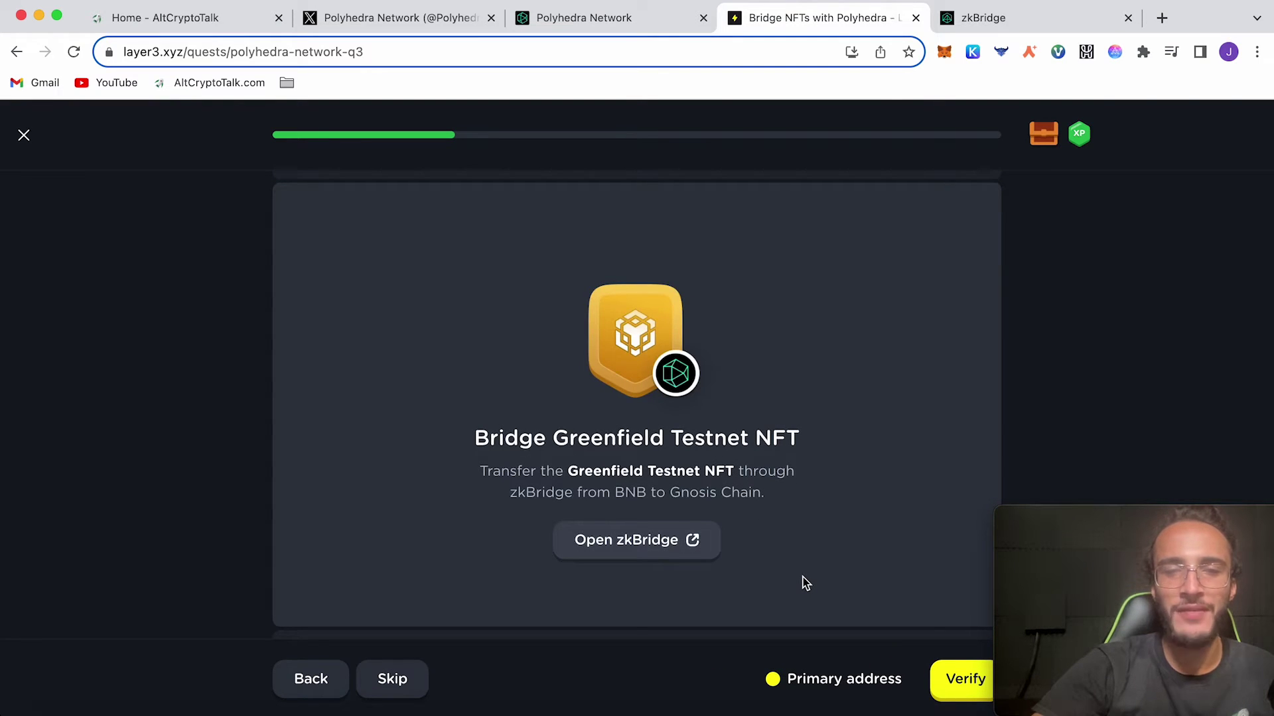
click(960, 678)
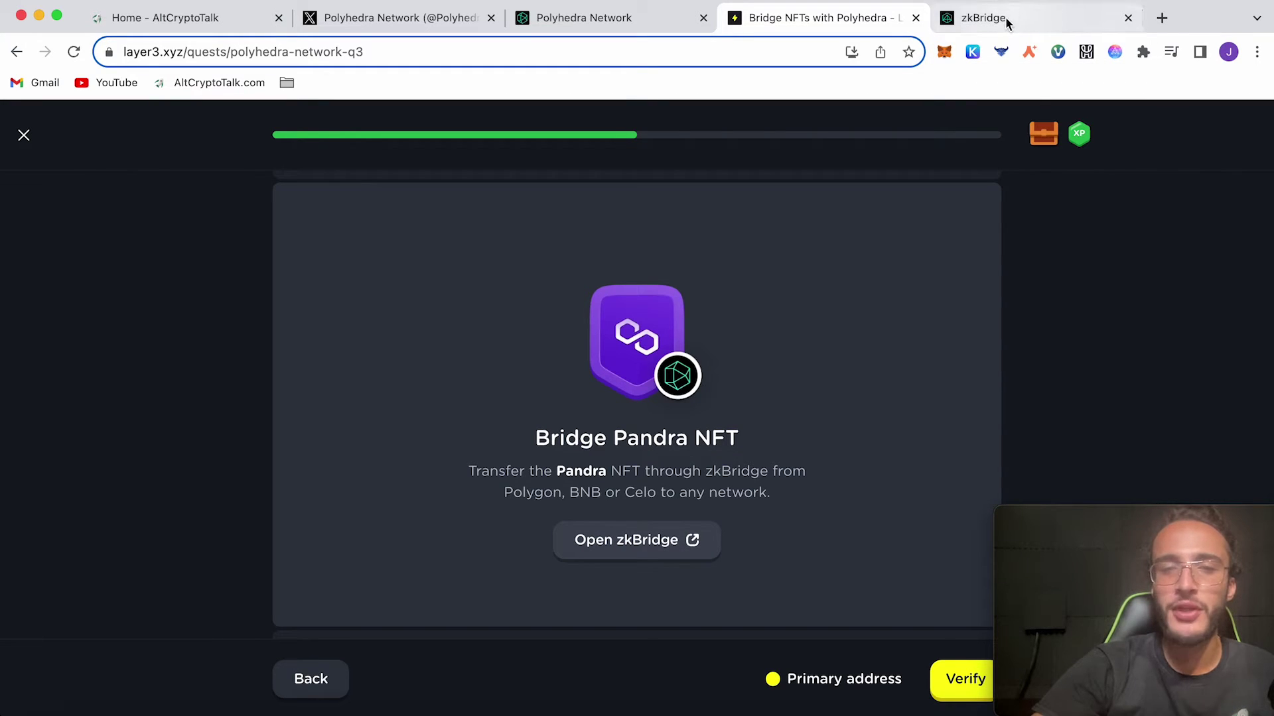
click(1007, 23)
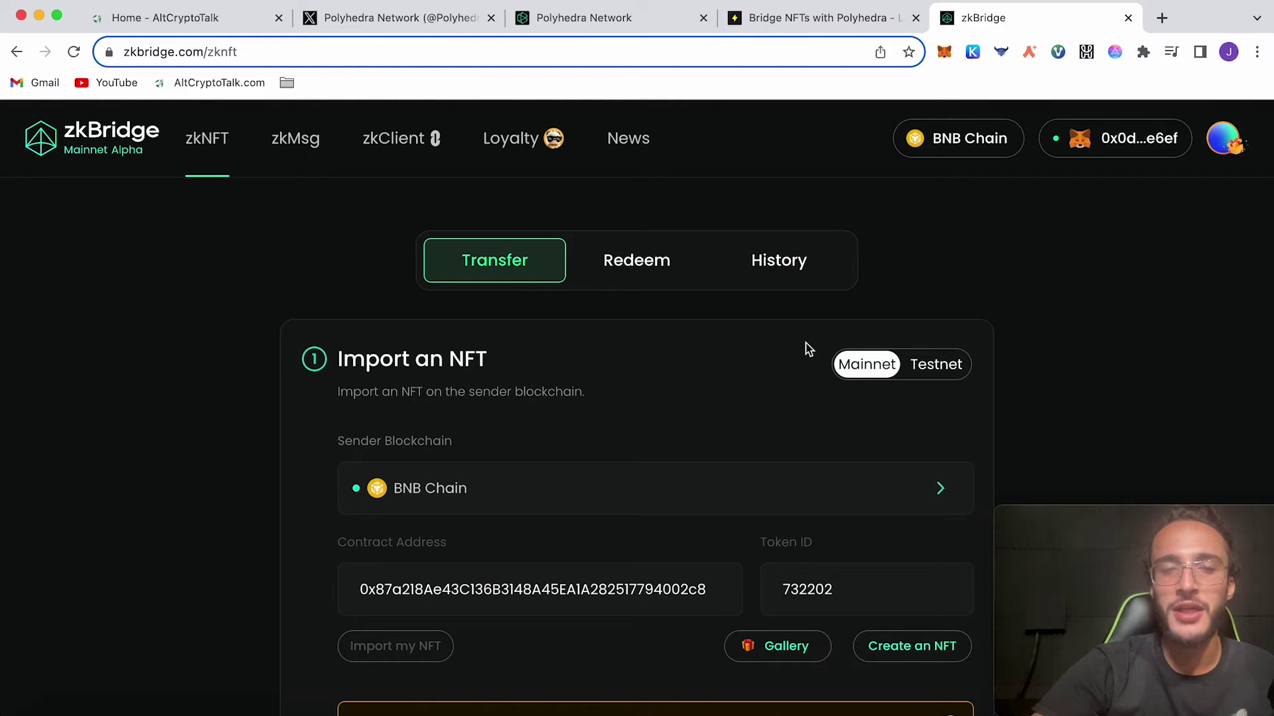
scroll(808, 347, down, 2)
scroll(786, 339, down, 2)
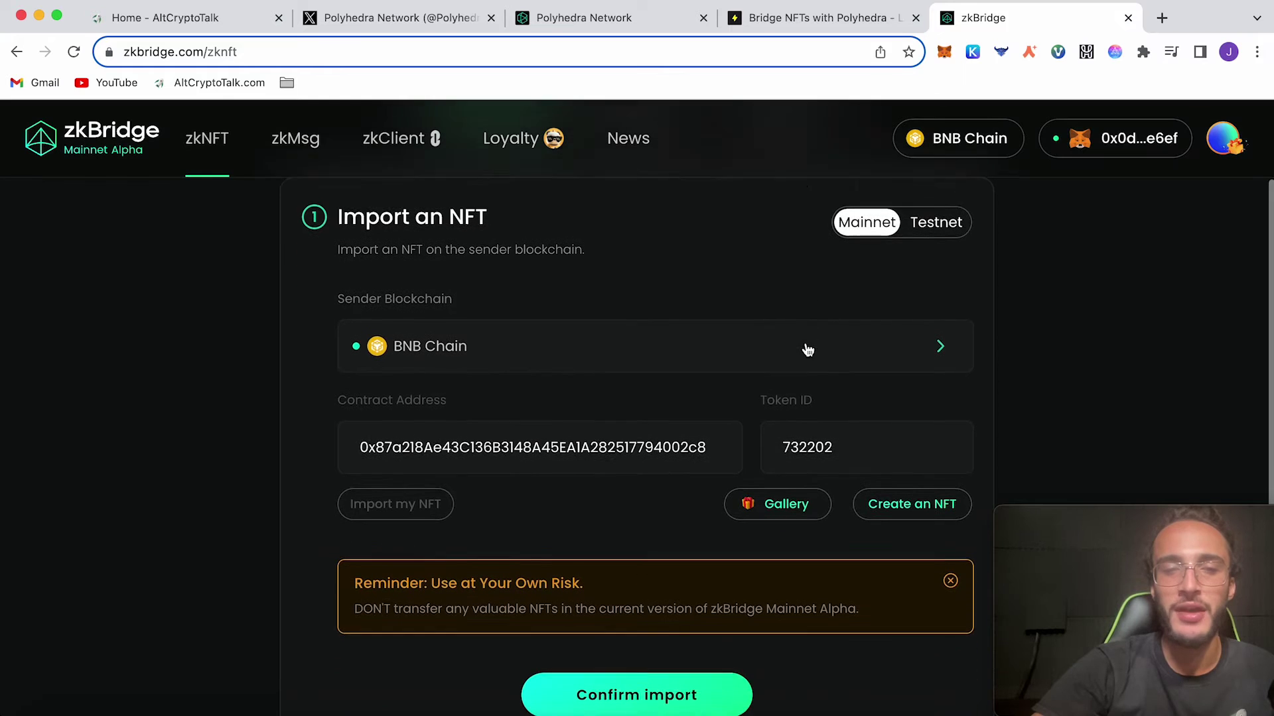
scroll(787, 328, down, 1)
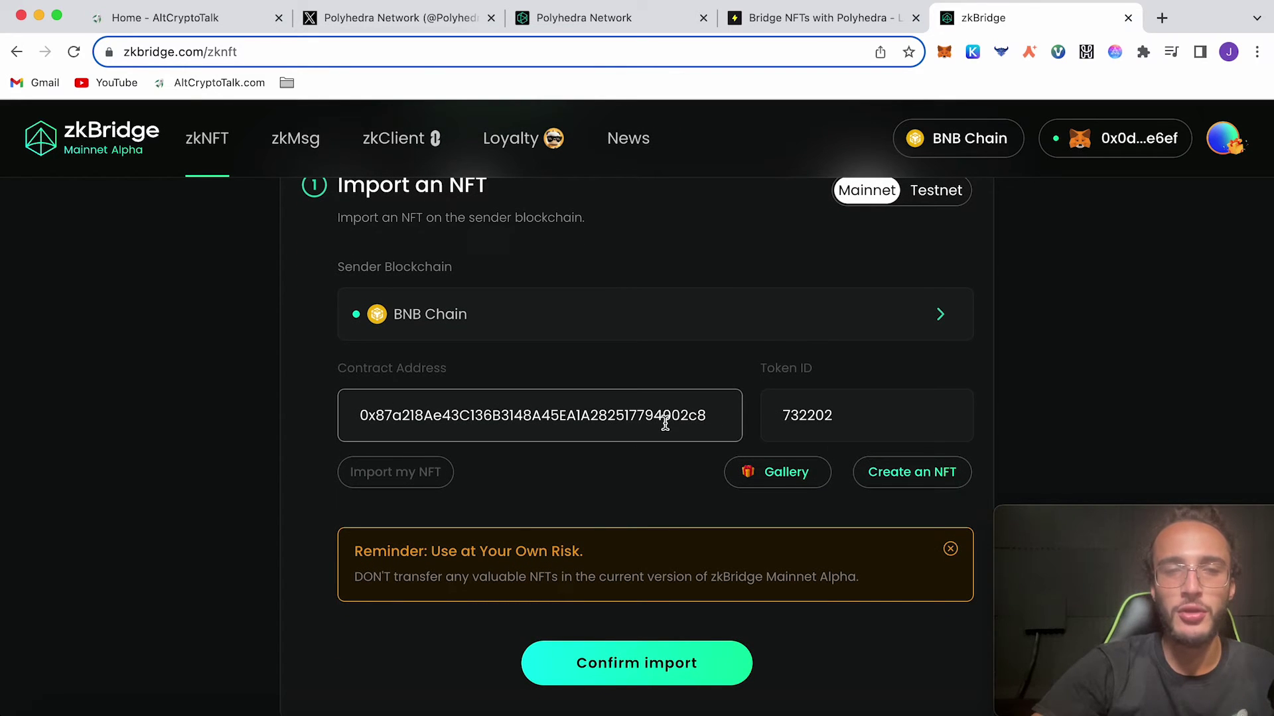
scroll(669, 424, down, 1)
scroll(668, 498, down, 2)
Step: Import the Pandra: CodeConqueror NFT from BNB Chain into zkBridge
click(672, 571)
scroll(672, 573, up, 2)
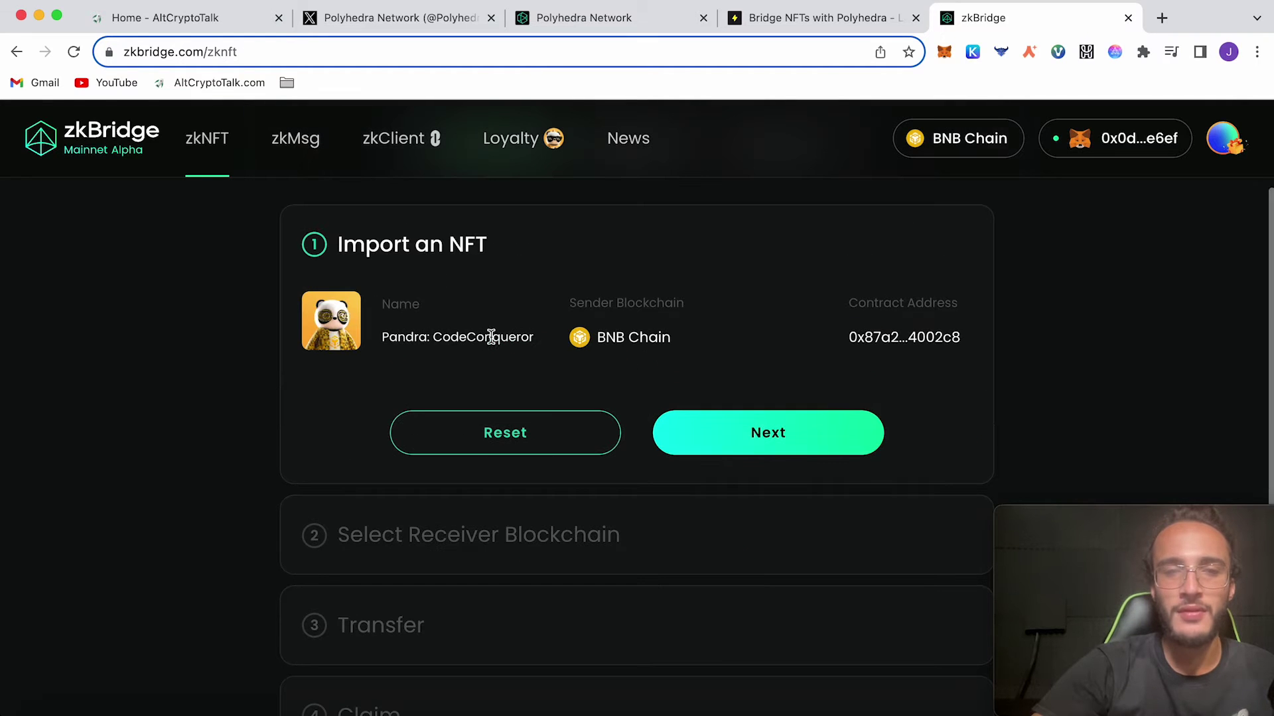
click(754, 428)
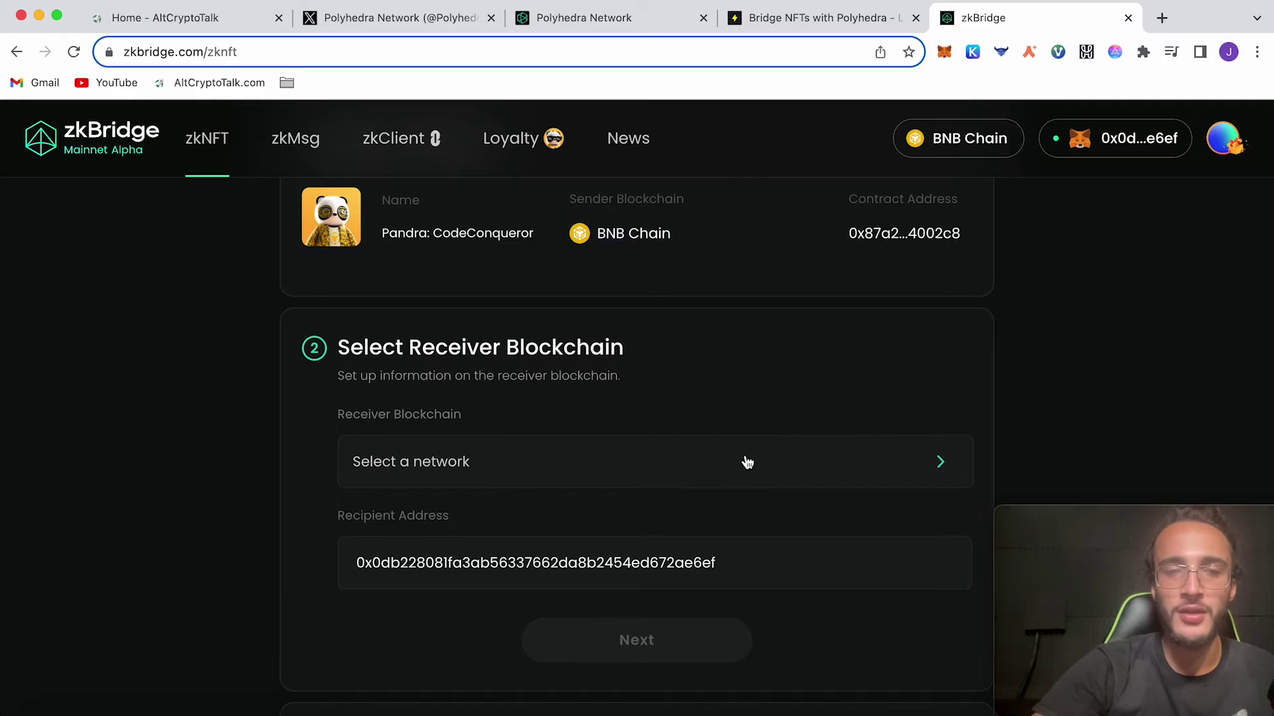
click(748, 463)
scroll(750, 460, down, 1)
scroll(751, 461, down, 1)
scroll(751, 460, down, 1)
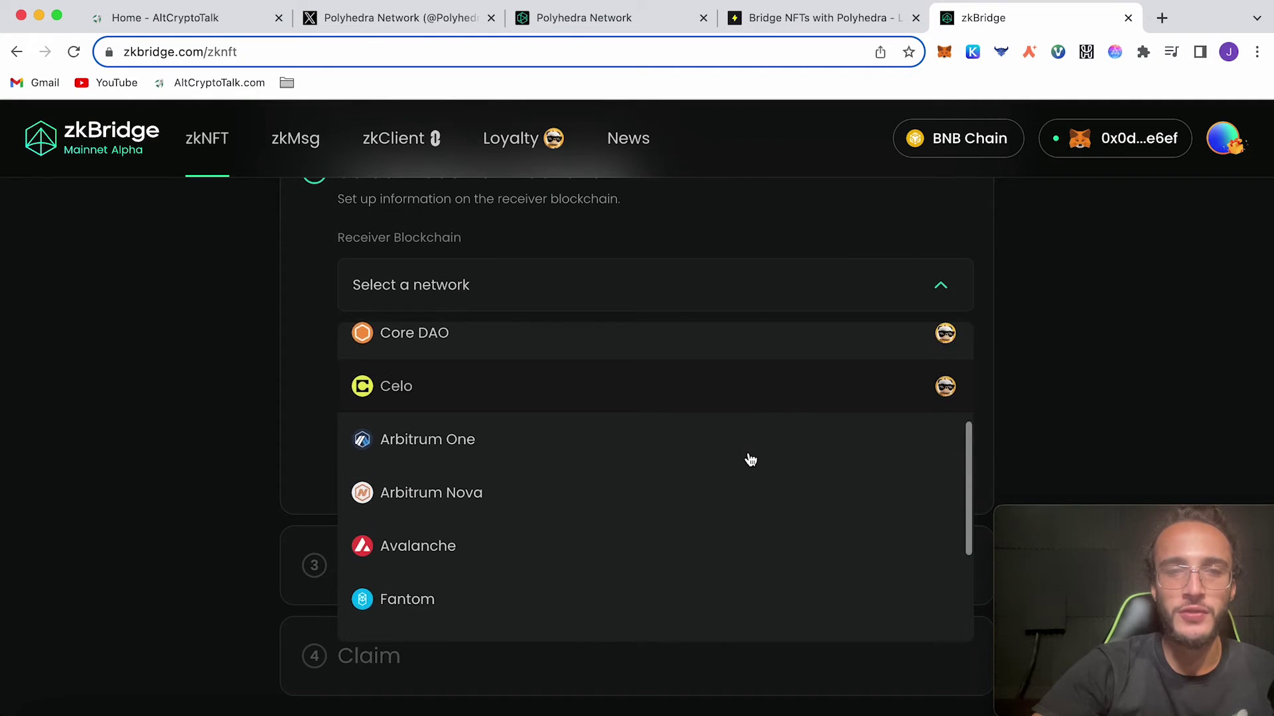
scroll(766, 438, up, 3)
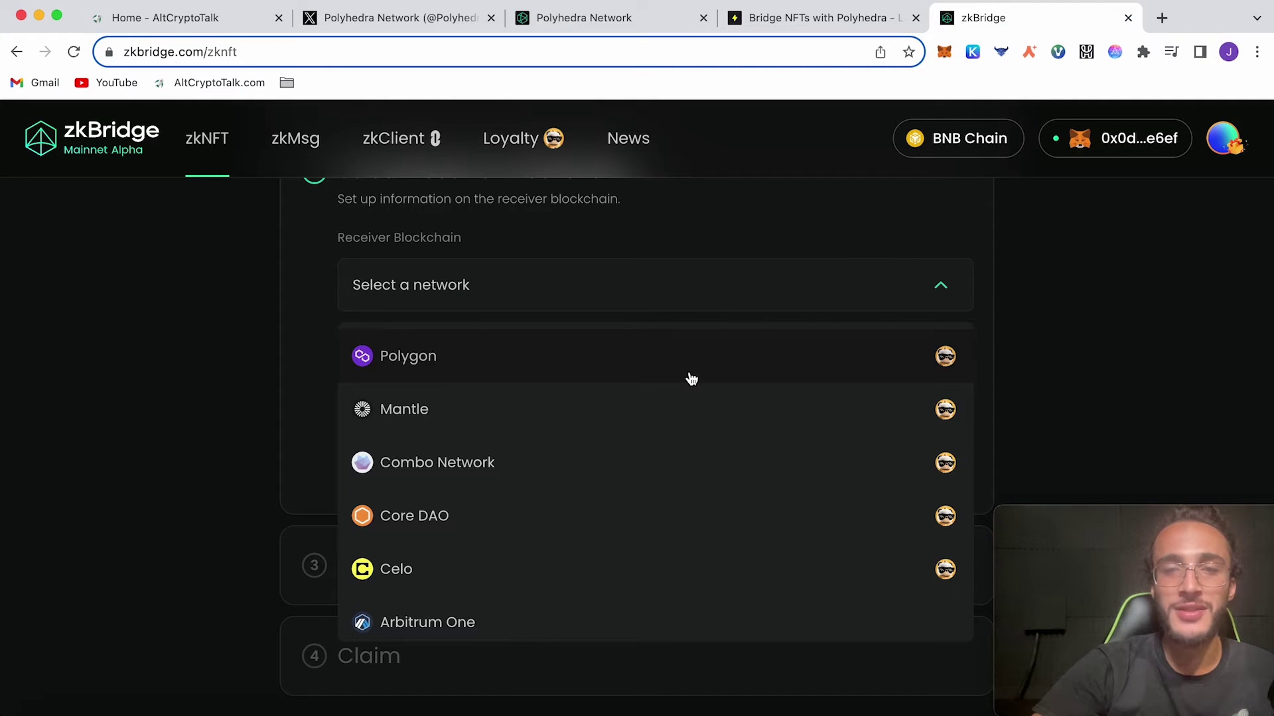
scroll(692, 379, up, 1)
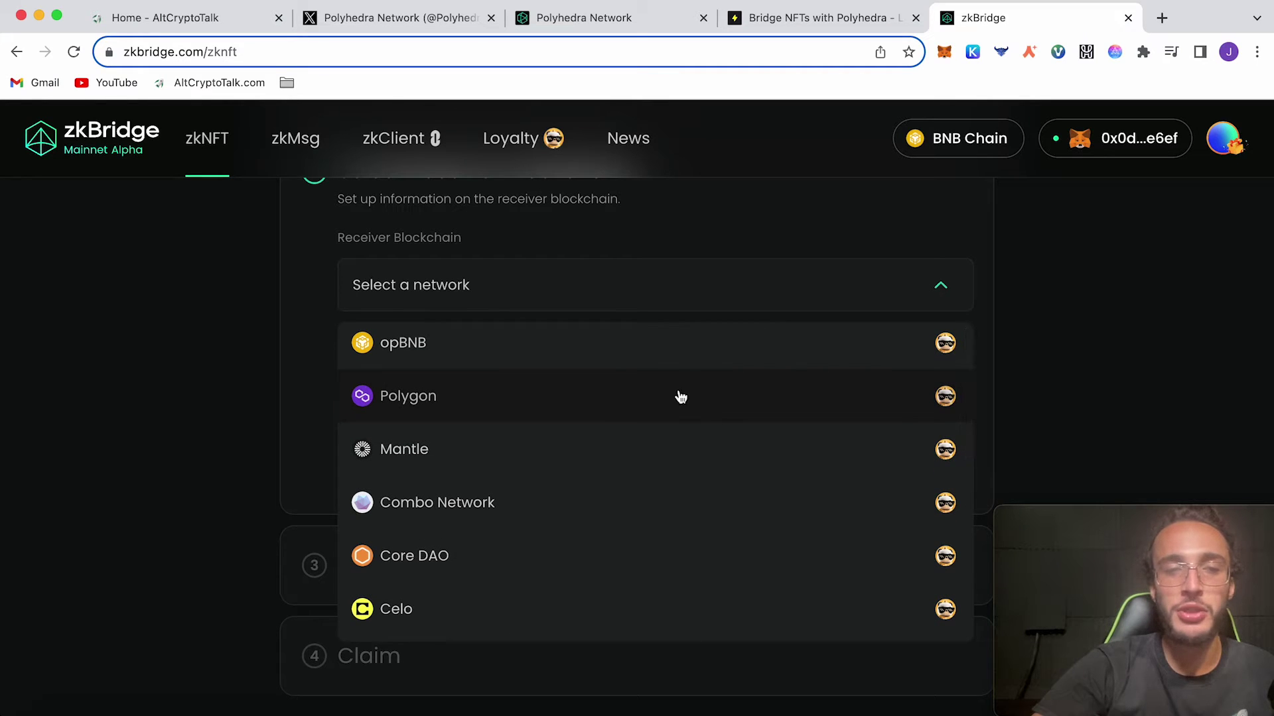
Step: Set Polygon as the receiving chain and start the NFT transfer approval
click(679, 396)
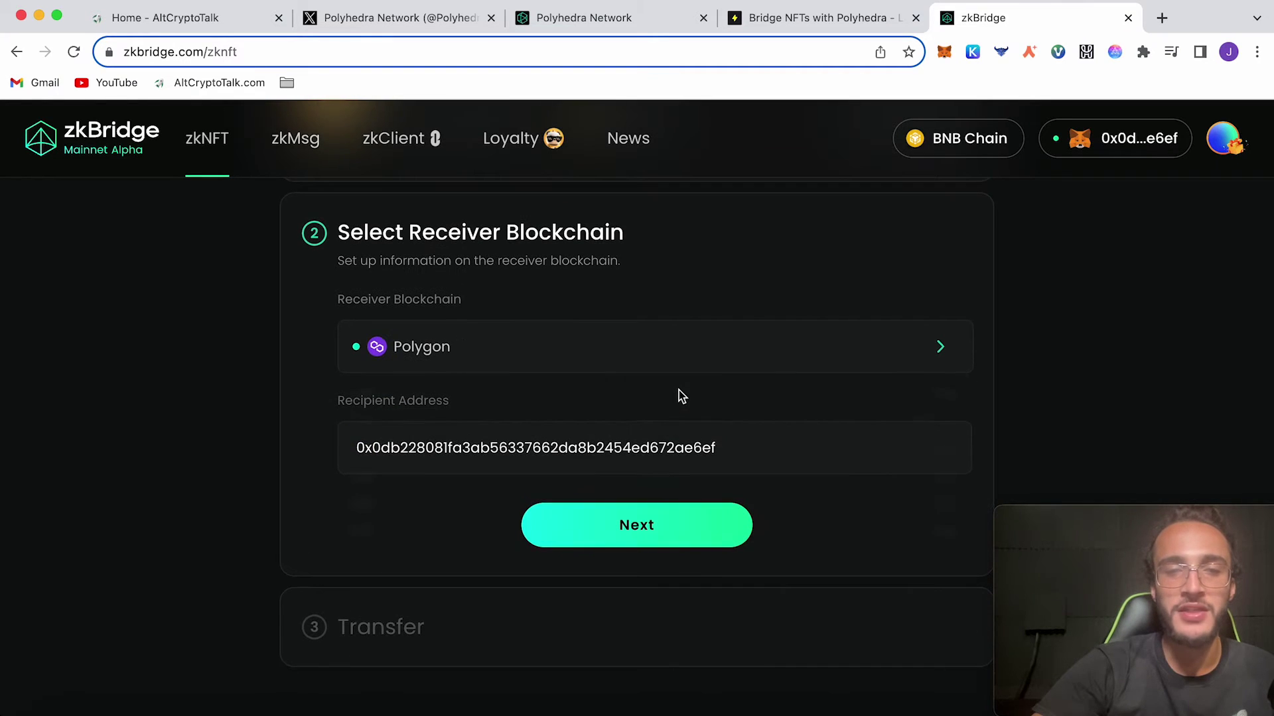
click(687, 538)
click(595, 617)
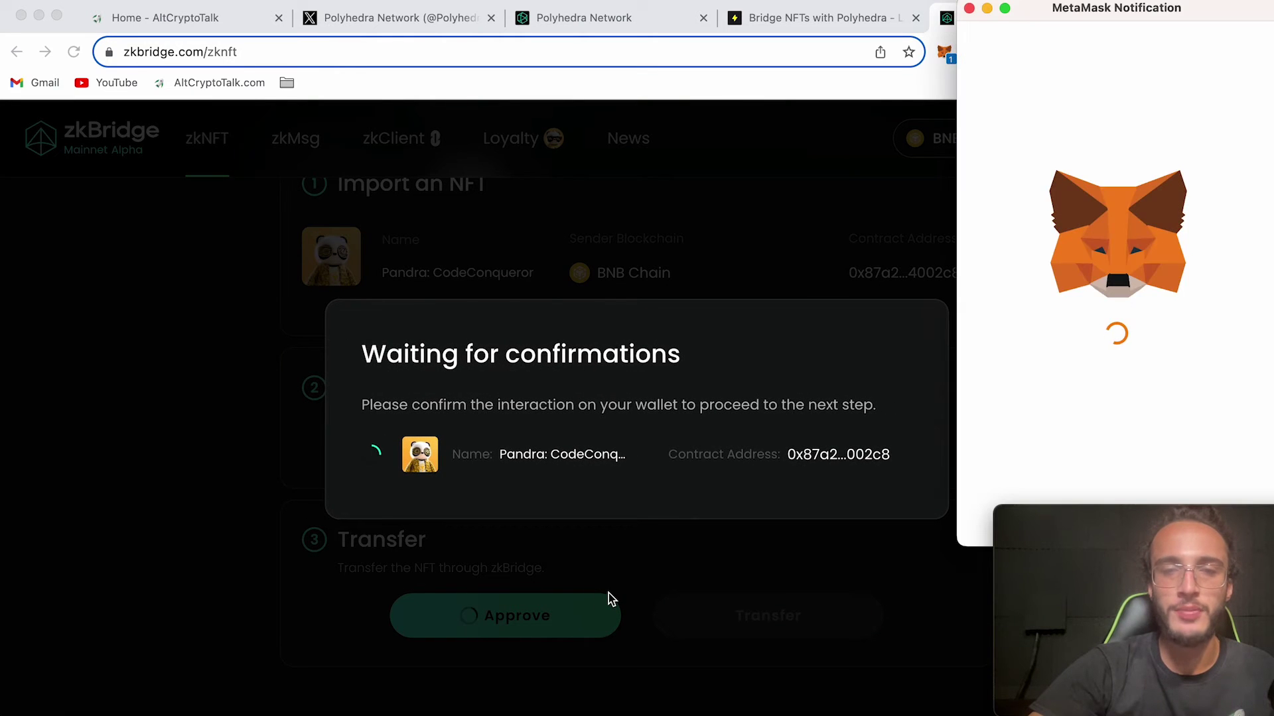
scroll(1166, 398, down, 2)
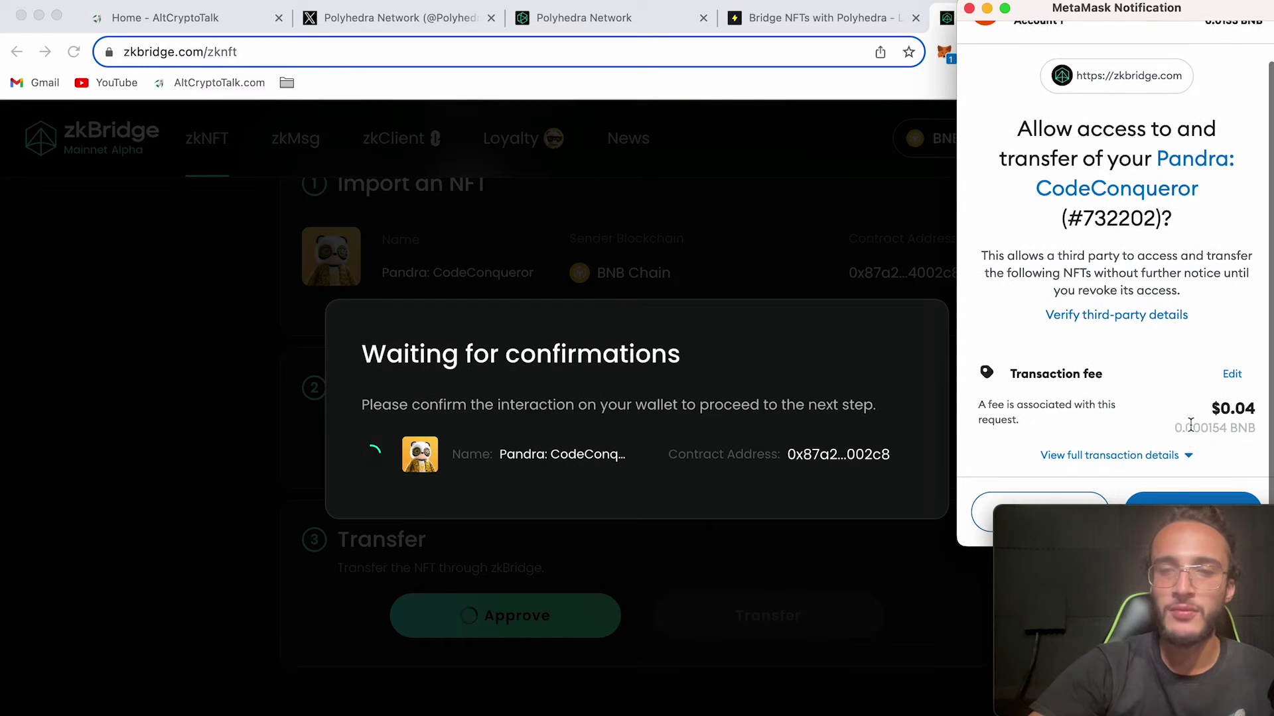
Step: Confirm the approval and the transfer in MetaMask to bridge the Pandra NFT to Polygon
click(1176, 500)
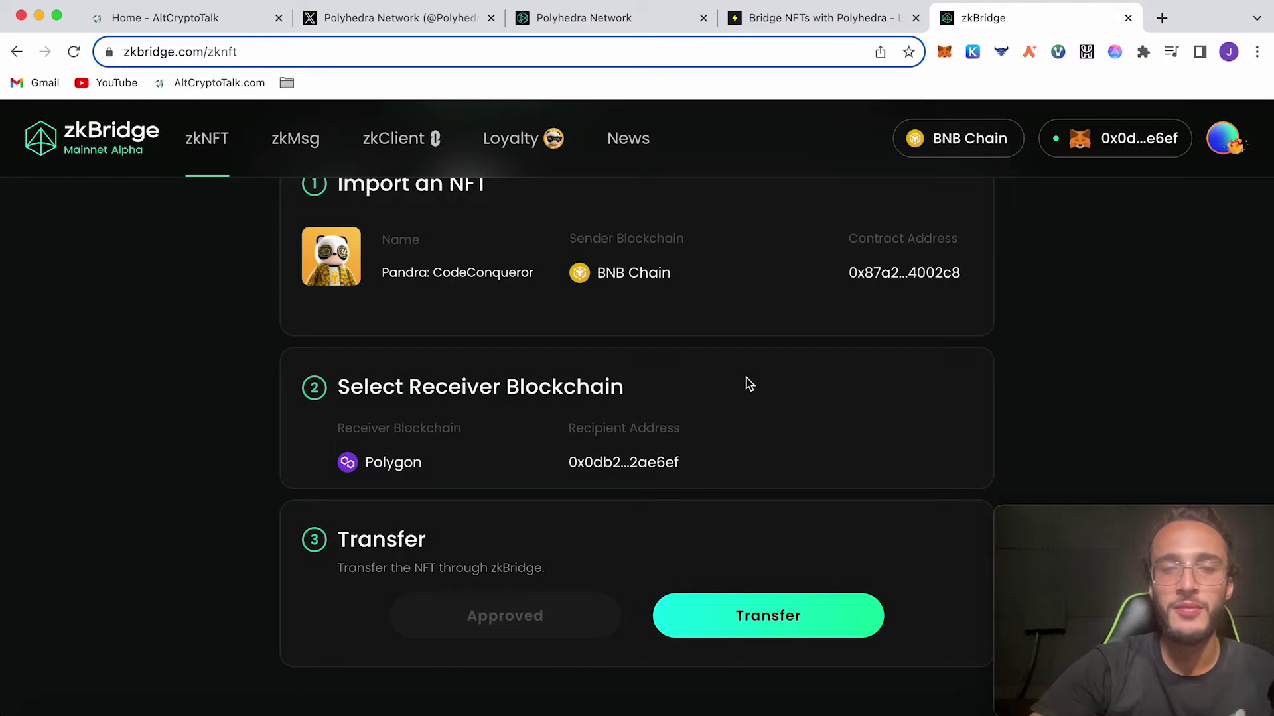
click(772, 629)
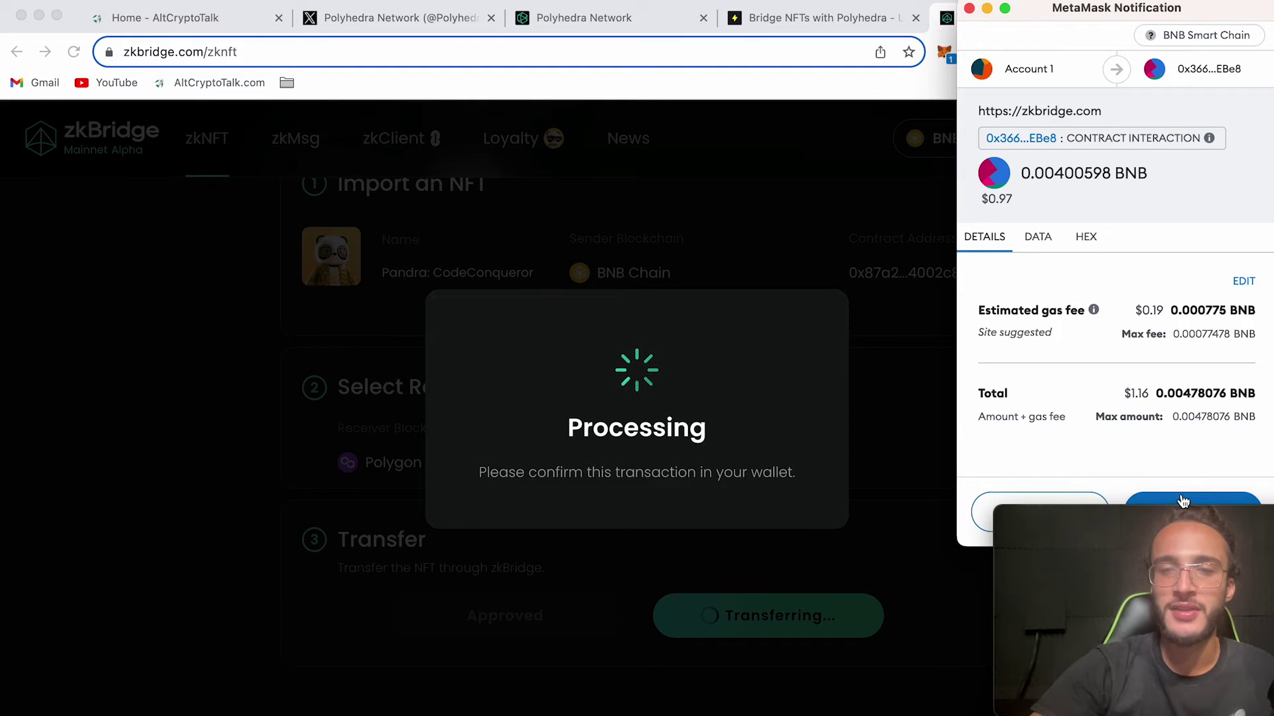
click(1181, 495)
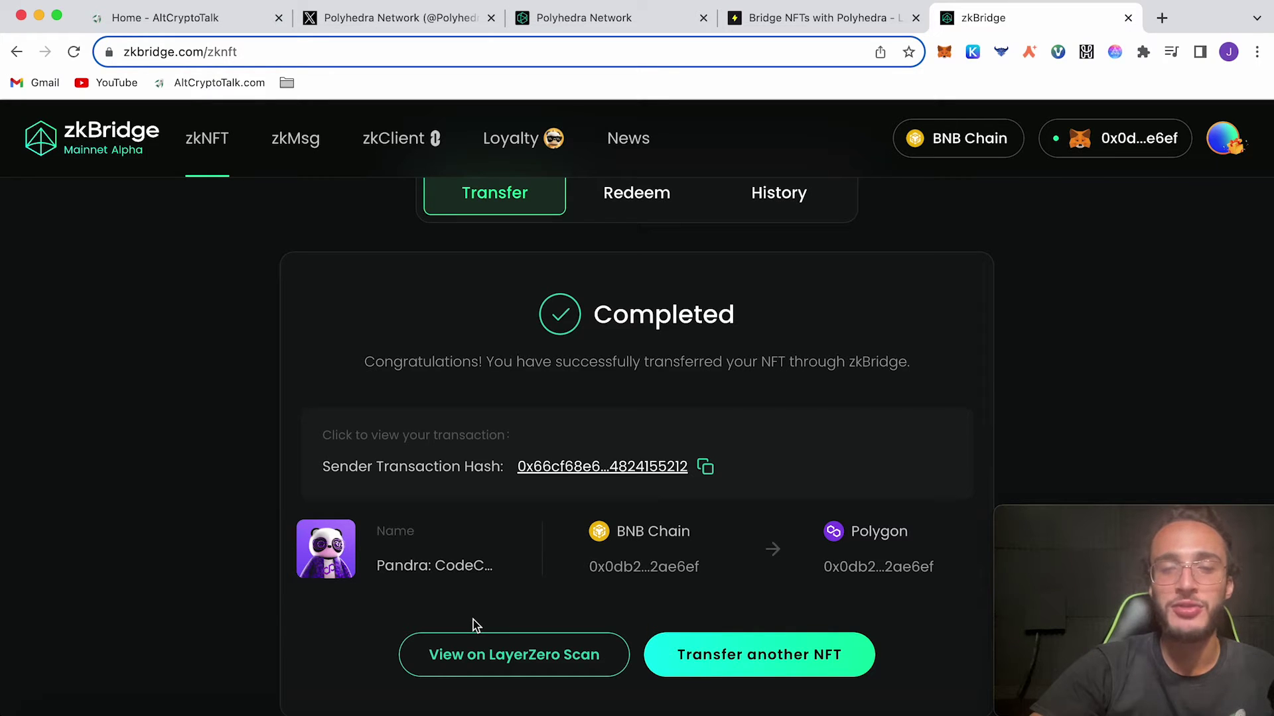
Step: Verify the NFT bridging task and follow Polyhedra Network on Twitter
click(826, 18)
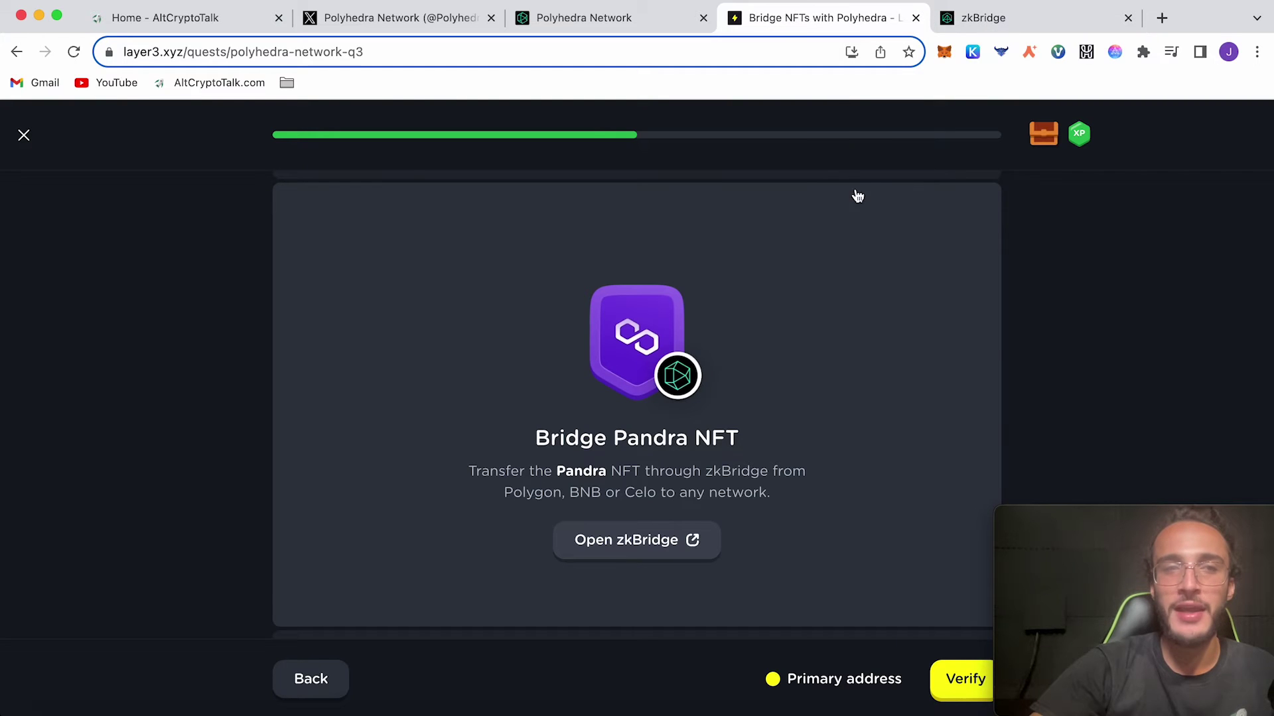
click(947, 687)
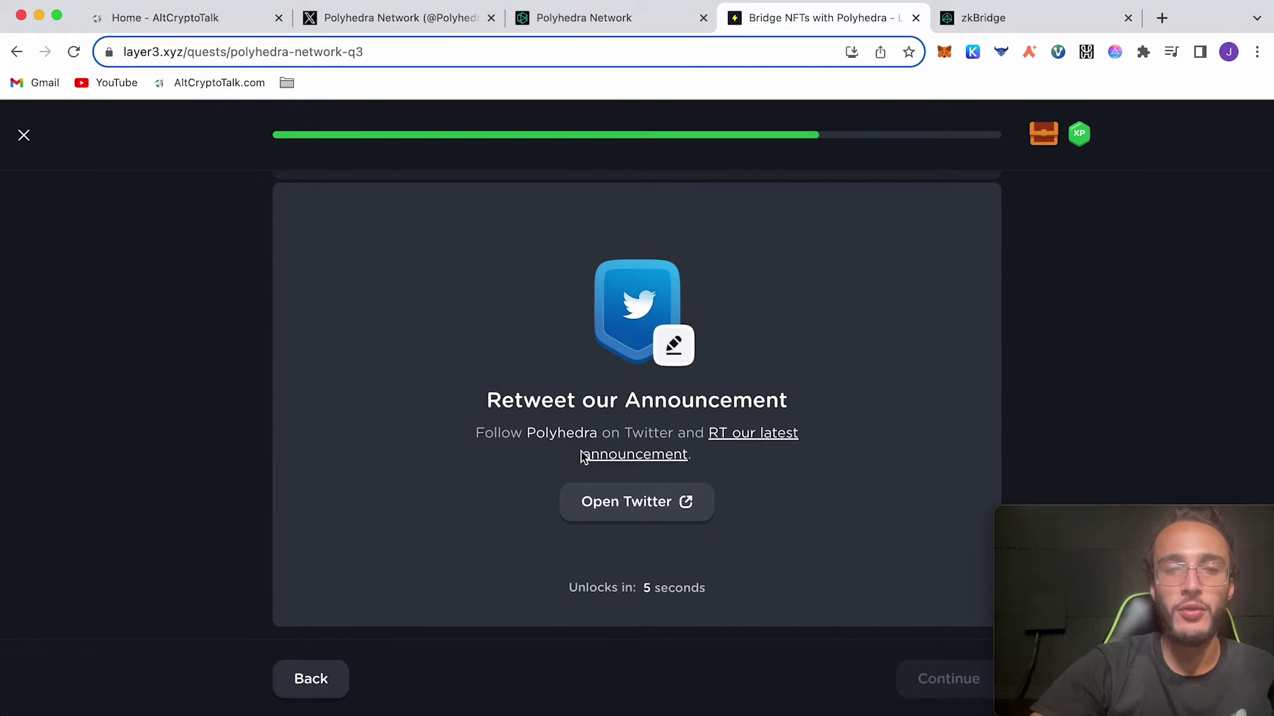
click(560, 435)
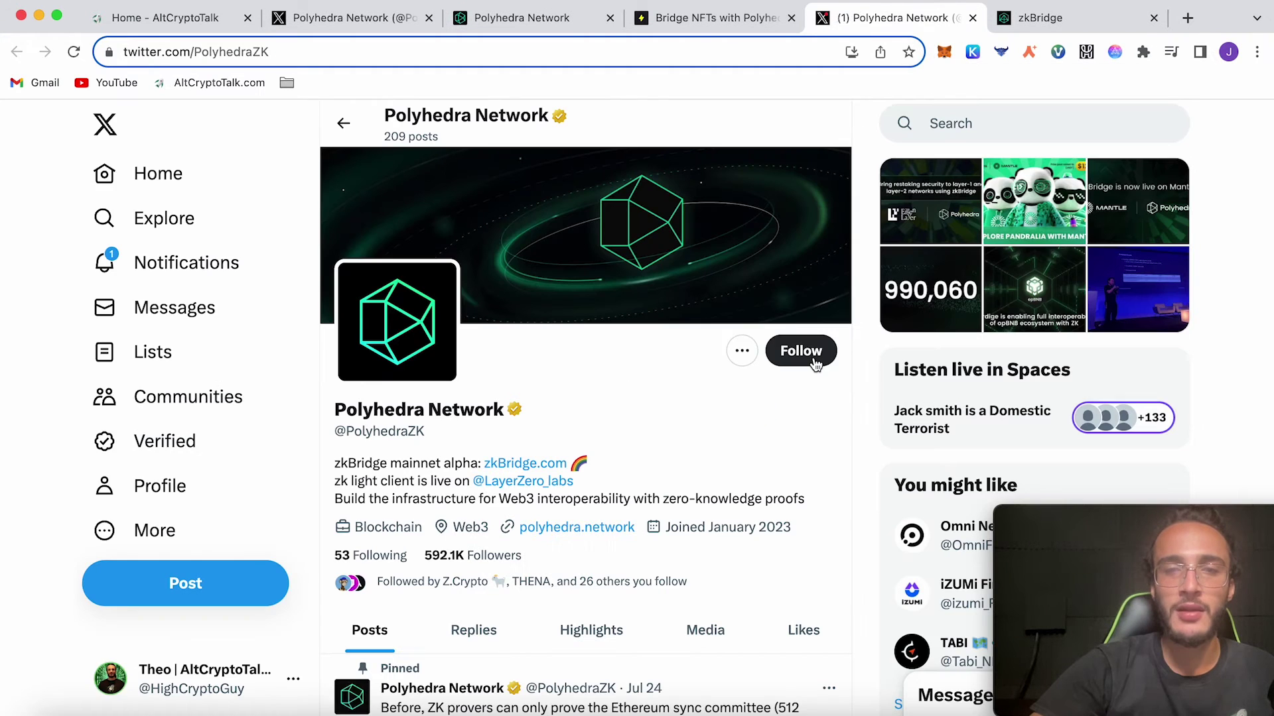
click(796, 351)
Step: Verify the Twitter task and finish the Bridge NFTs with Polyhedra quest
click(972, 17)
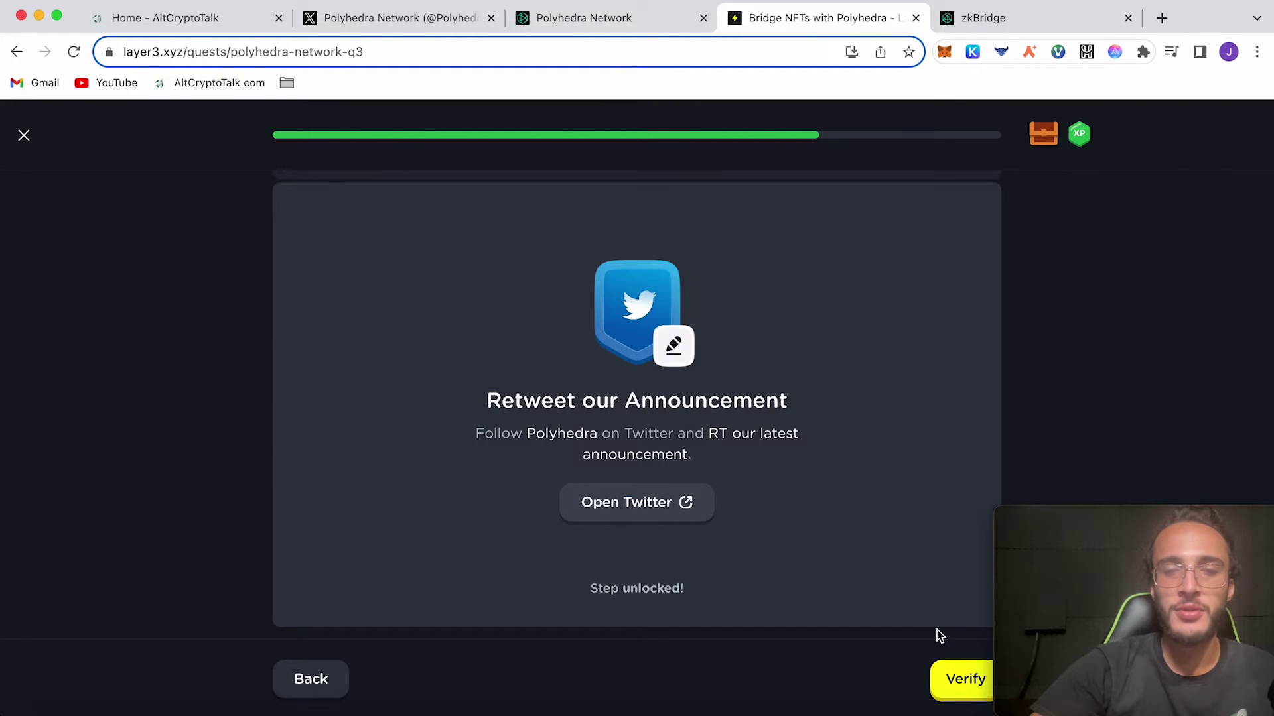
click(957, 680)
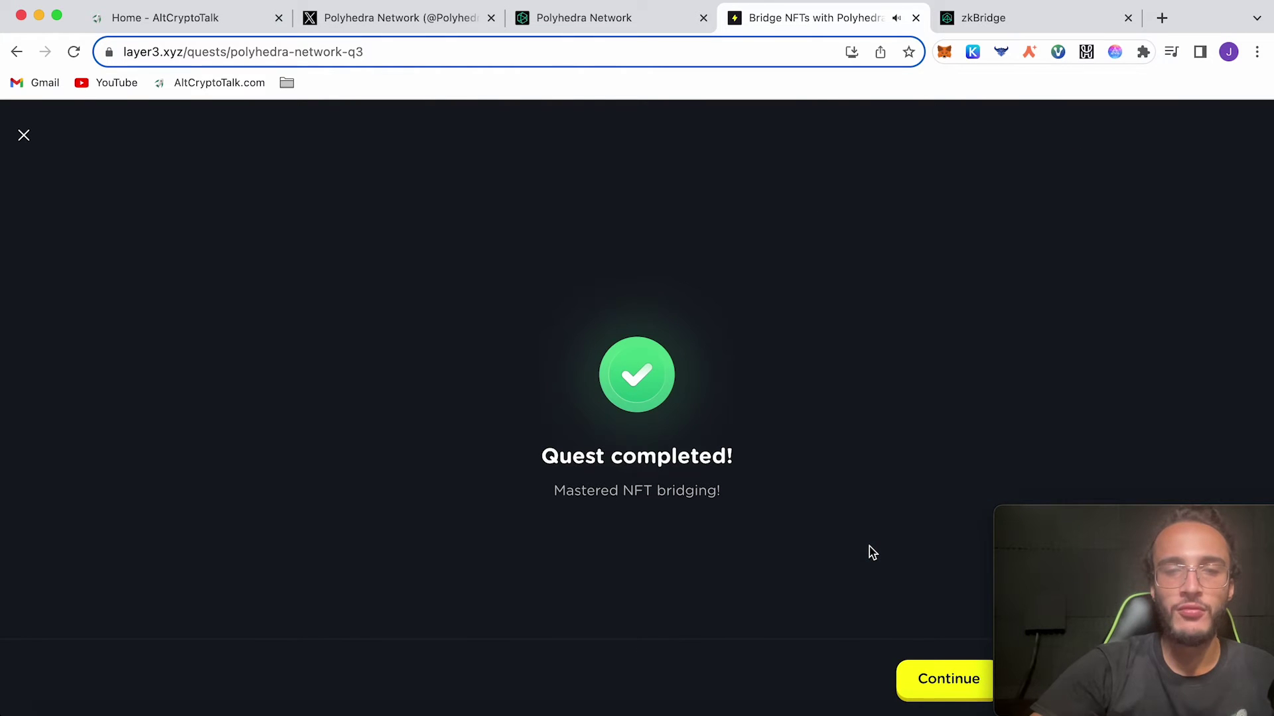
click(944, 676)
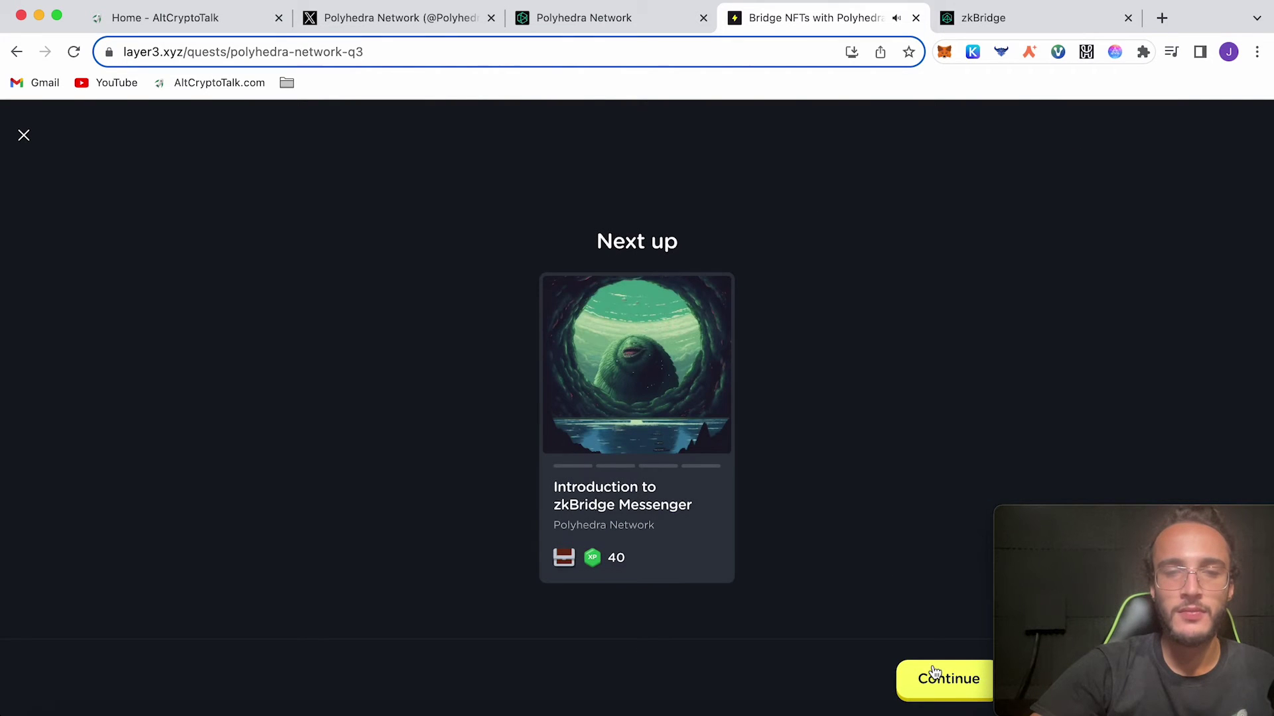
Step: Start the Introduction to zkBridge Messenger quest and go through its three lesson slides to Send a Message
click(725, 560)
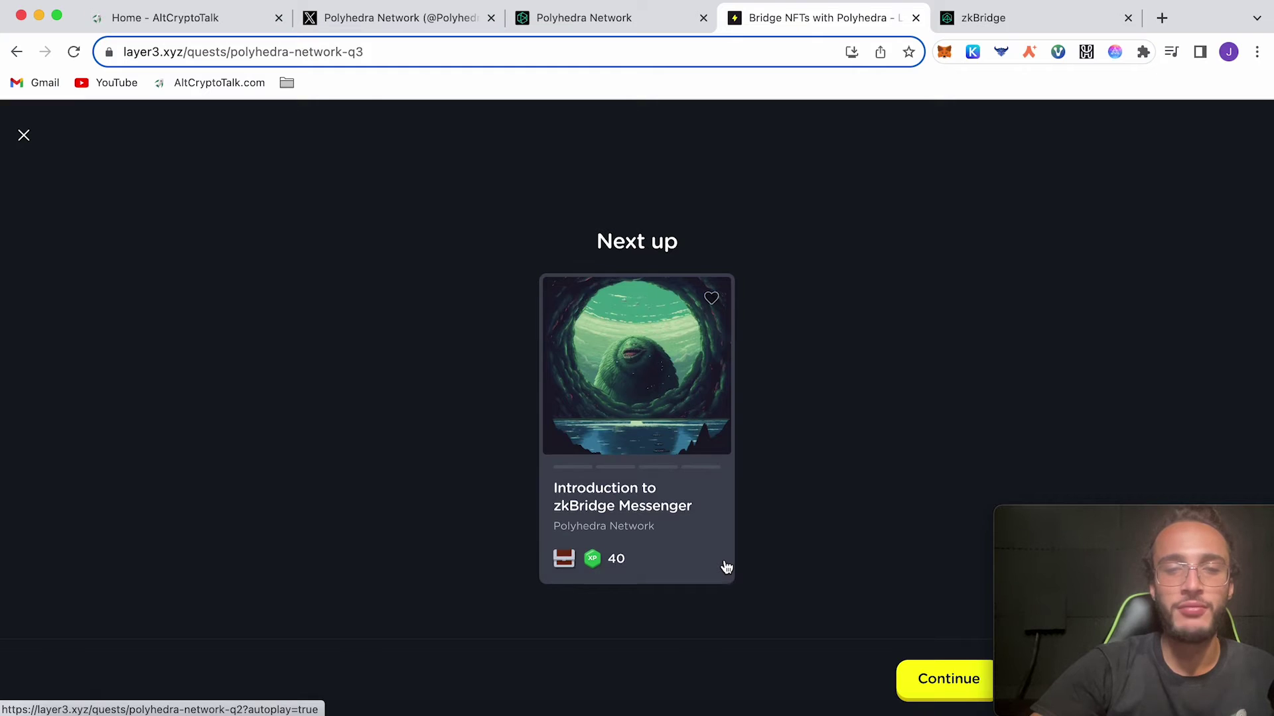
click(935, 679)
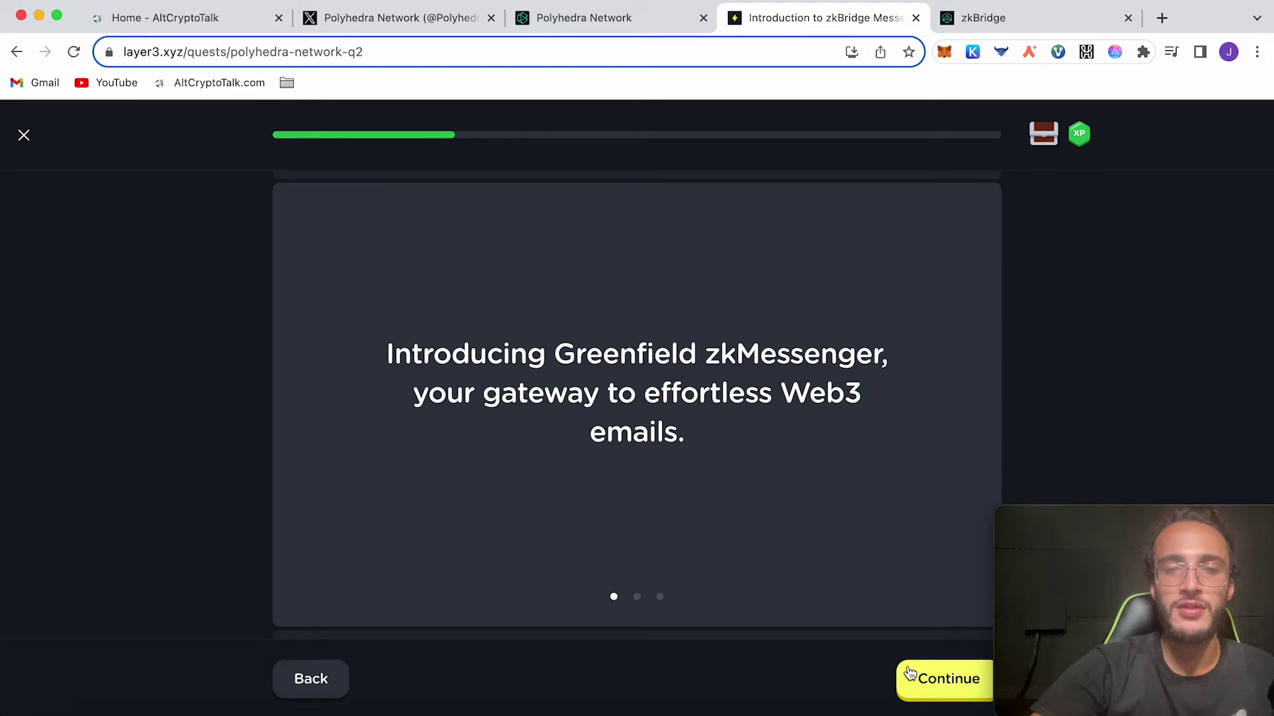
click(909, 675)
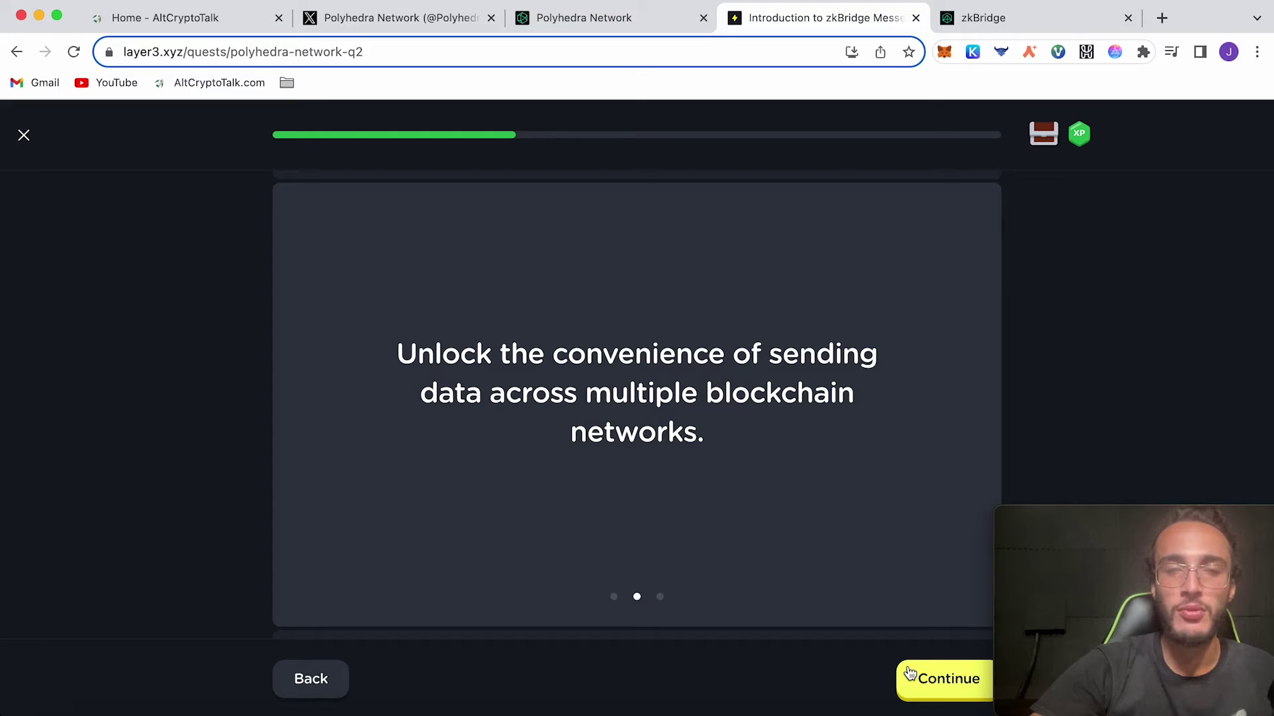
click(909, 675)
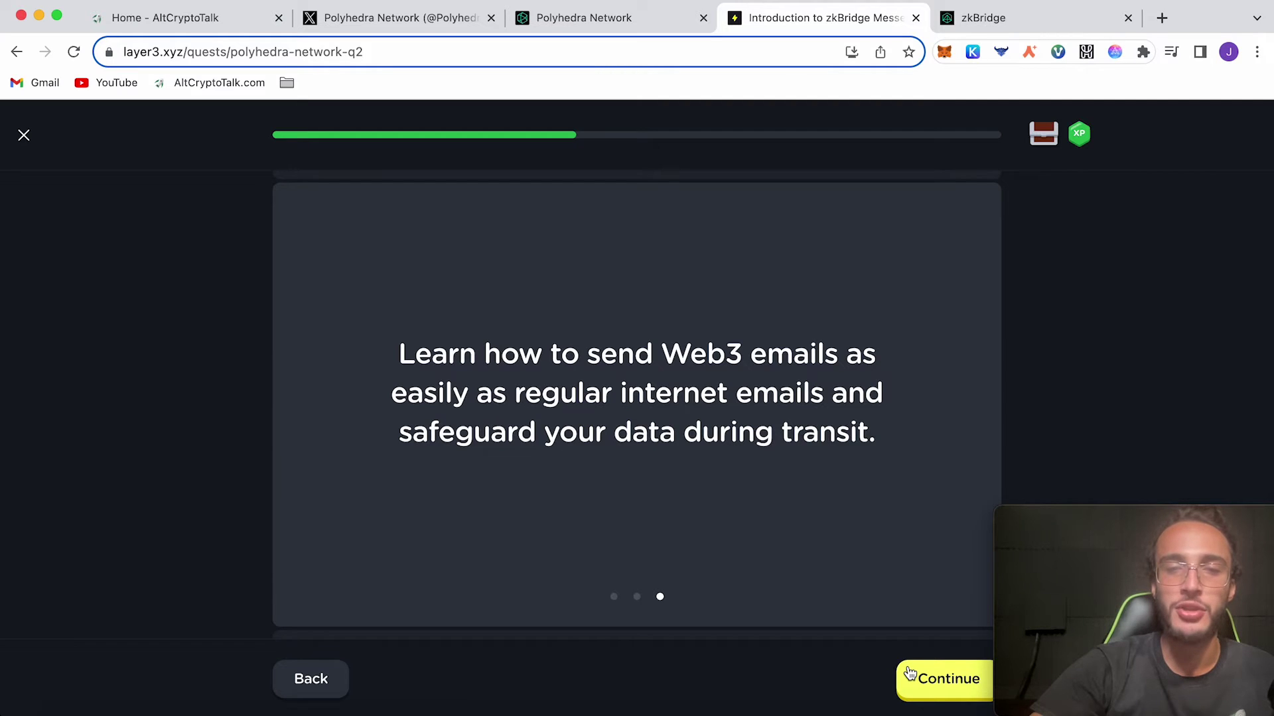
click(909, 674)
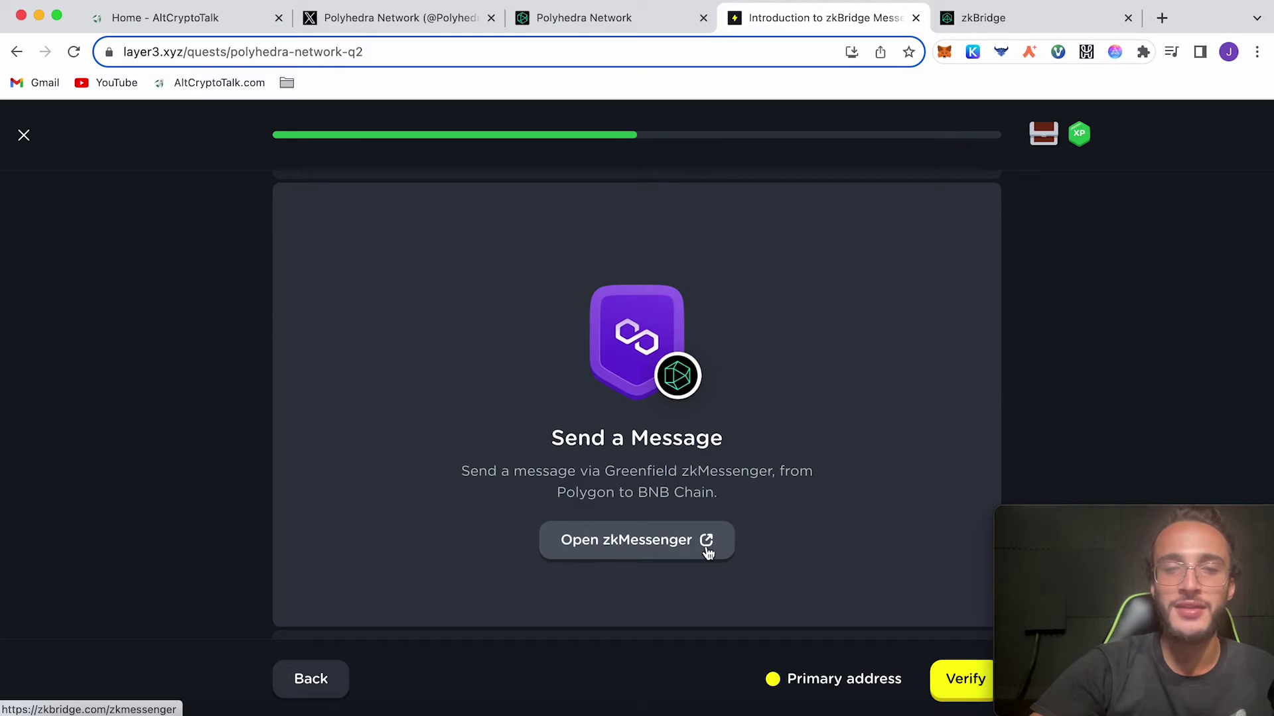
Step: In Greenfield zkMessenger, initially set BNB Chain as sender and Polygon as receiver
click(708, 550)
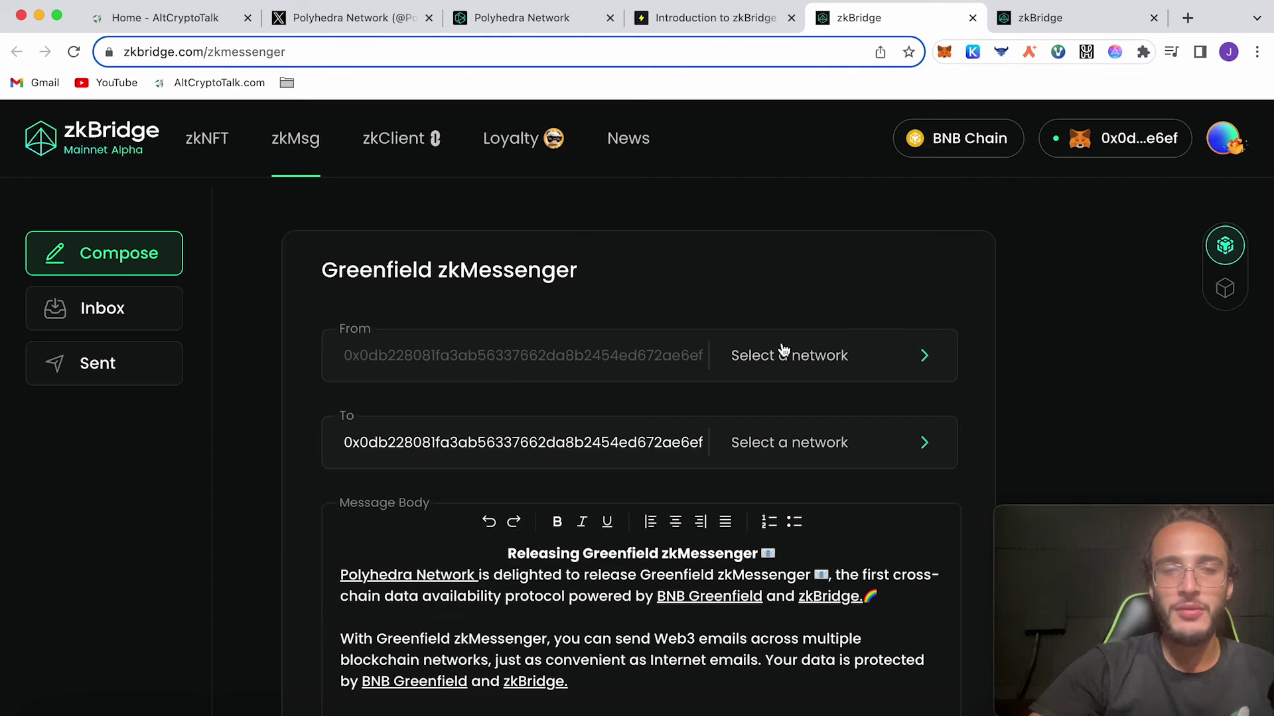
click(777, 359)
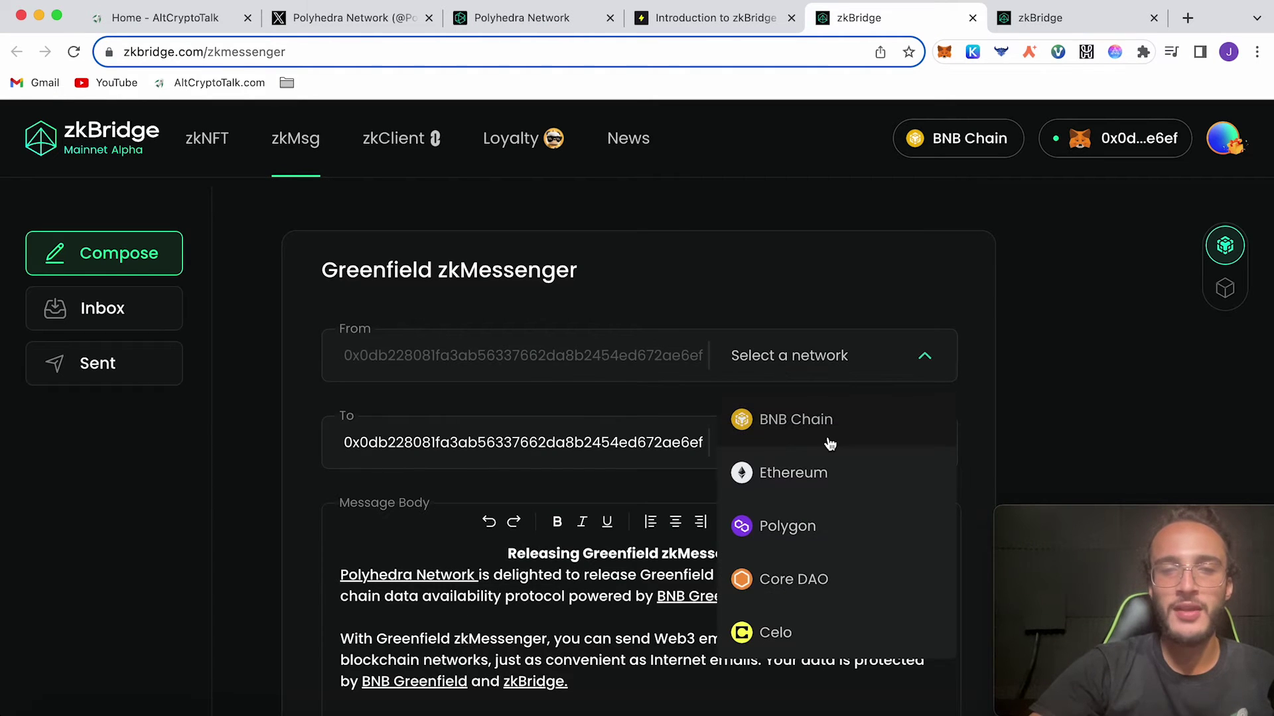
click(796, 419)
click(831, 442)
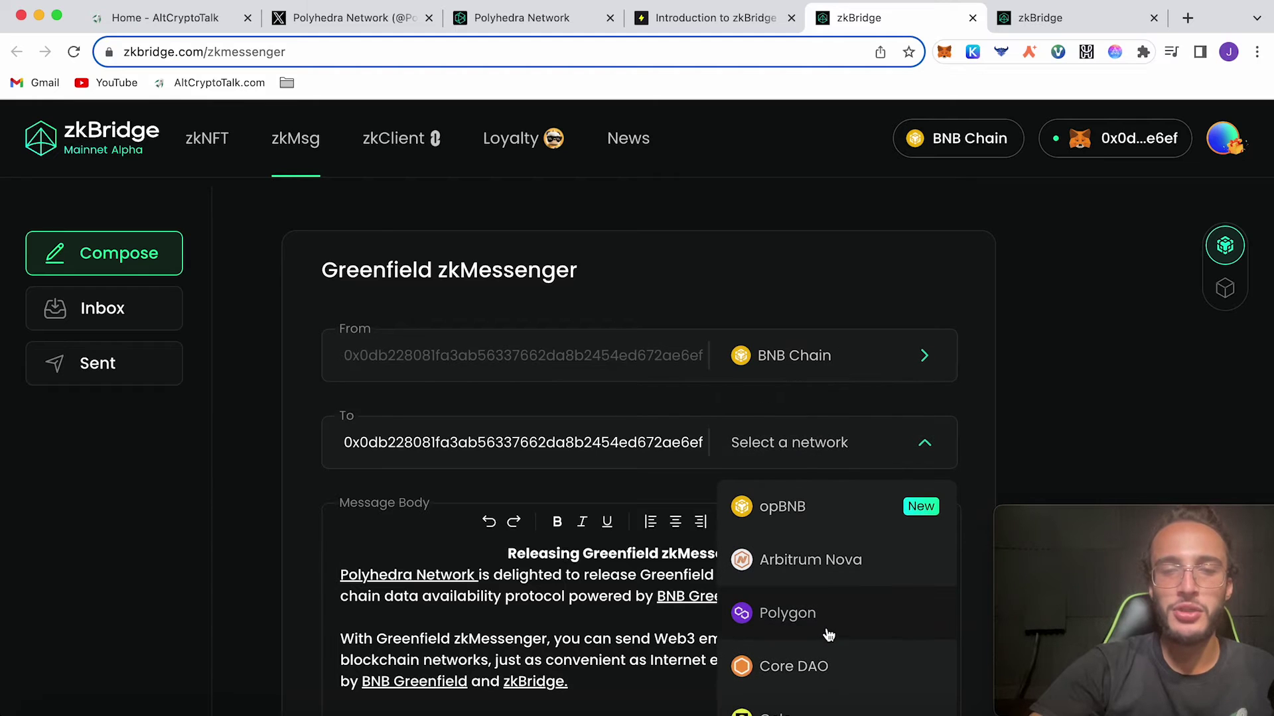
scroll(828, 634, down, 1)
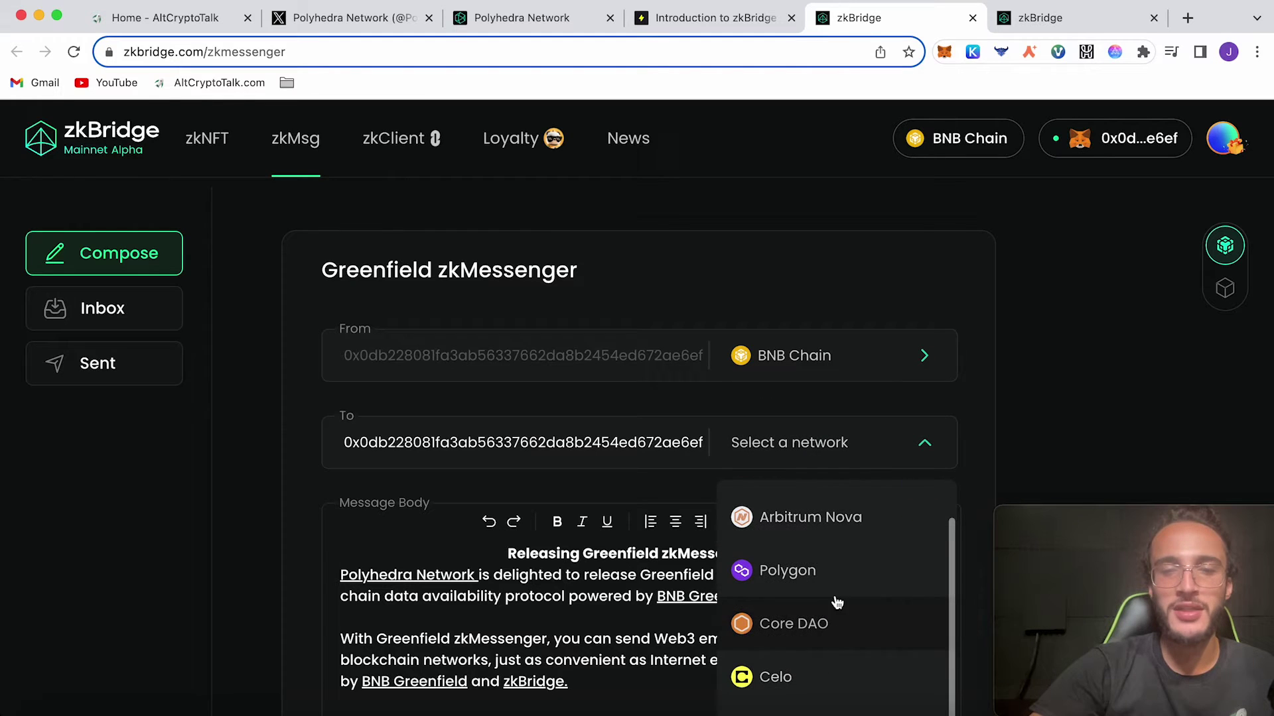
click(836, 565)
Step: After rechecking the quest, reverse the route to send from Polygon to BNB Chain and start a new line for the smiley
click(717, 17)
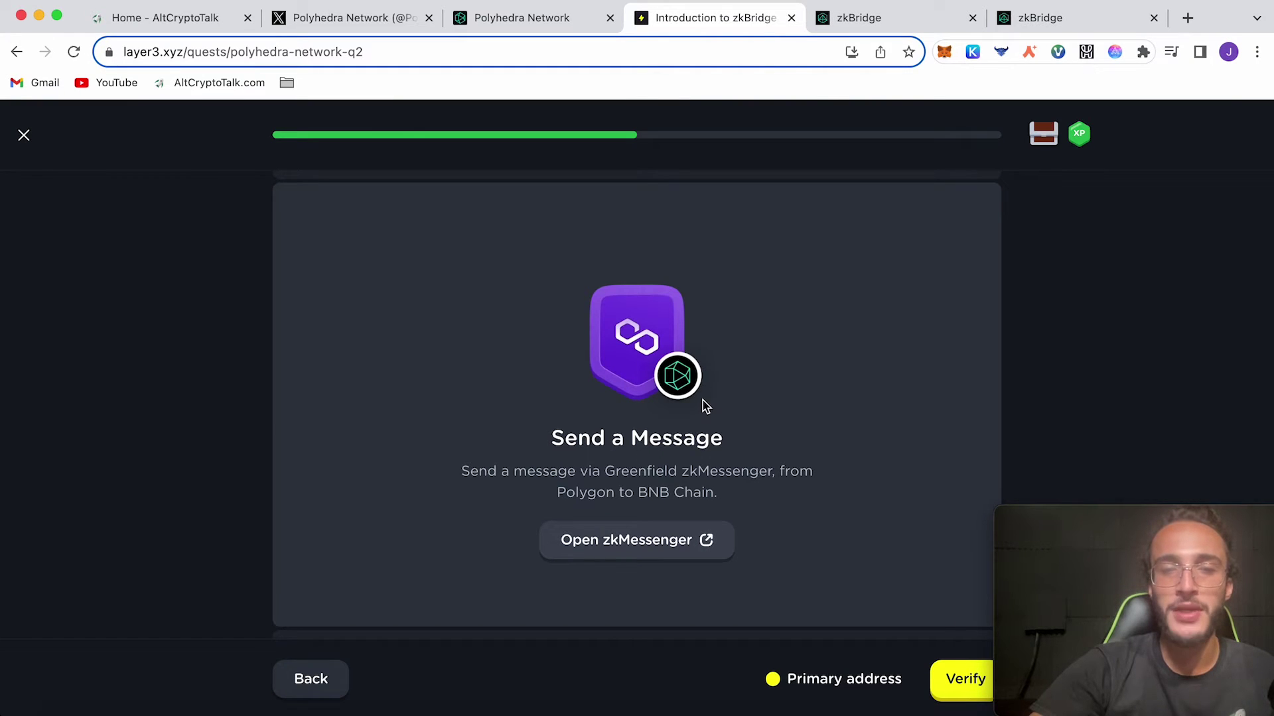
click(899, 17)
key(super+w)
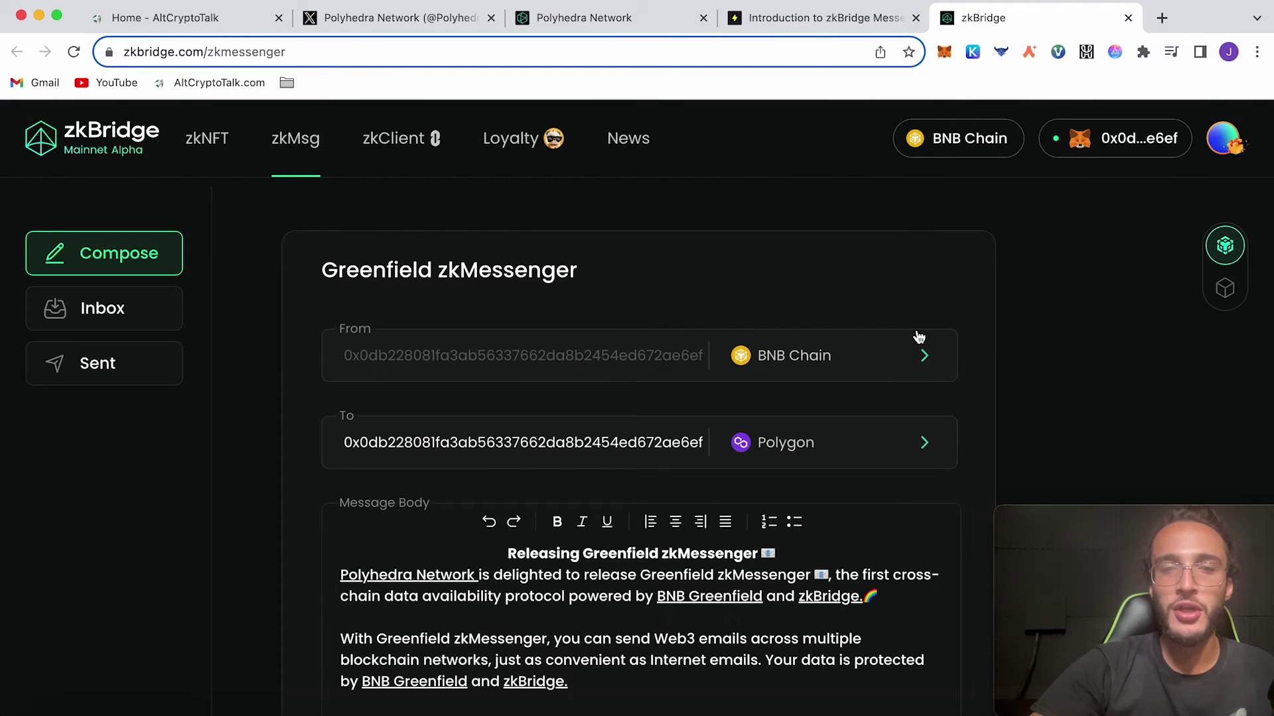
click(736, 523)
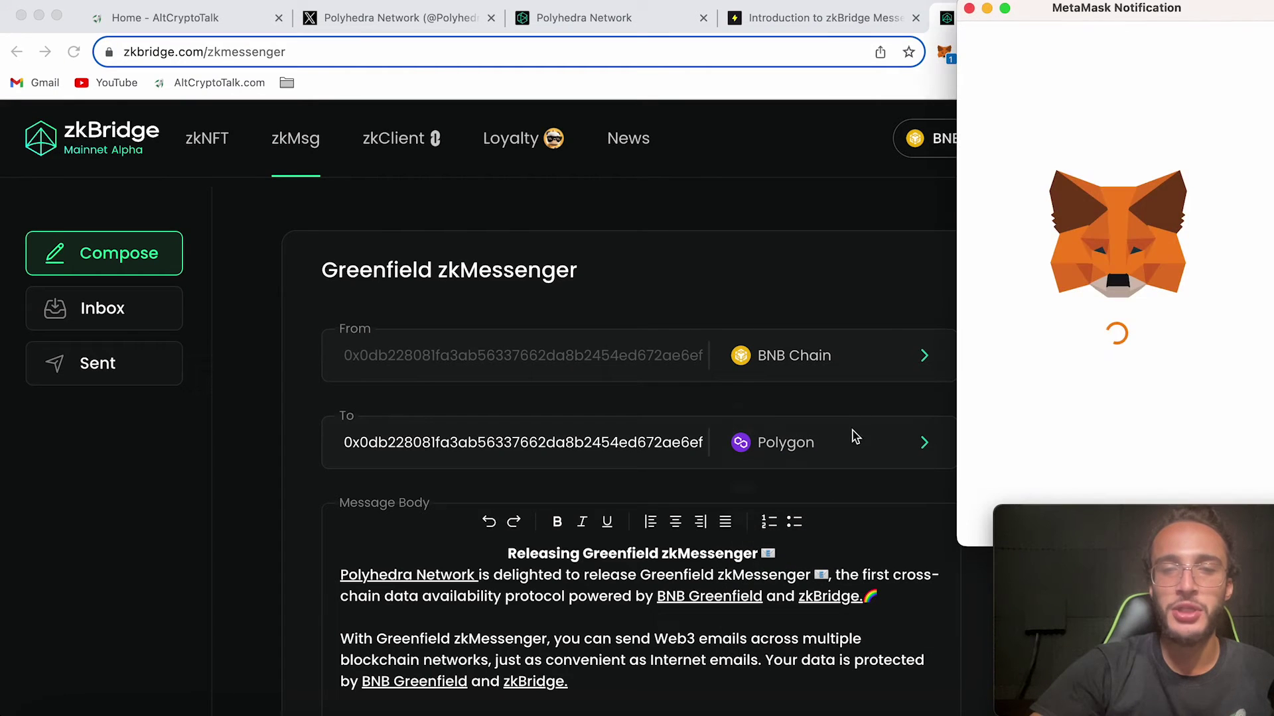
click(1194, 502)
click(831, 443)
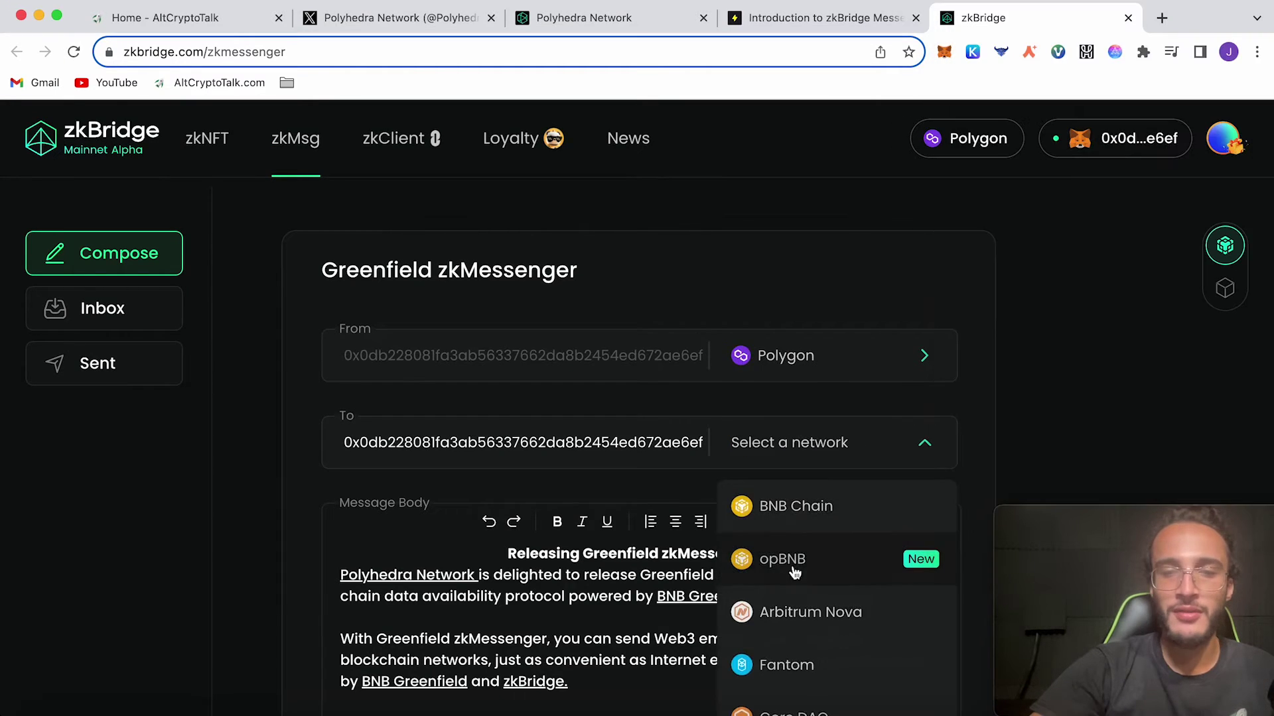
click(796, 504)
scroll(836, 503, down, 5)
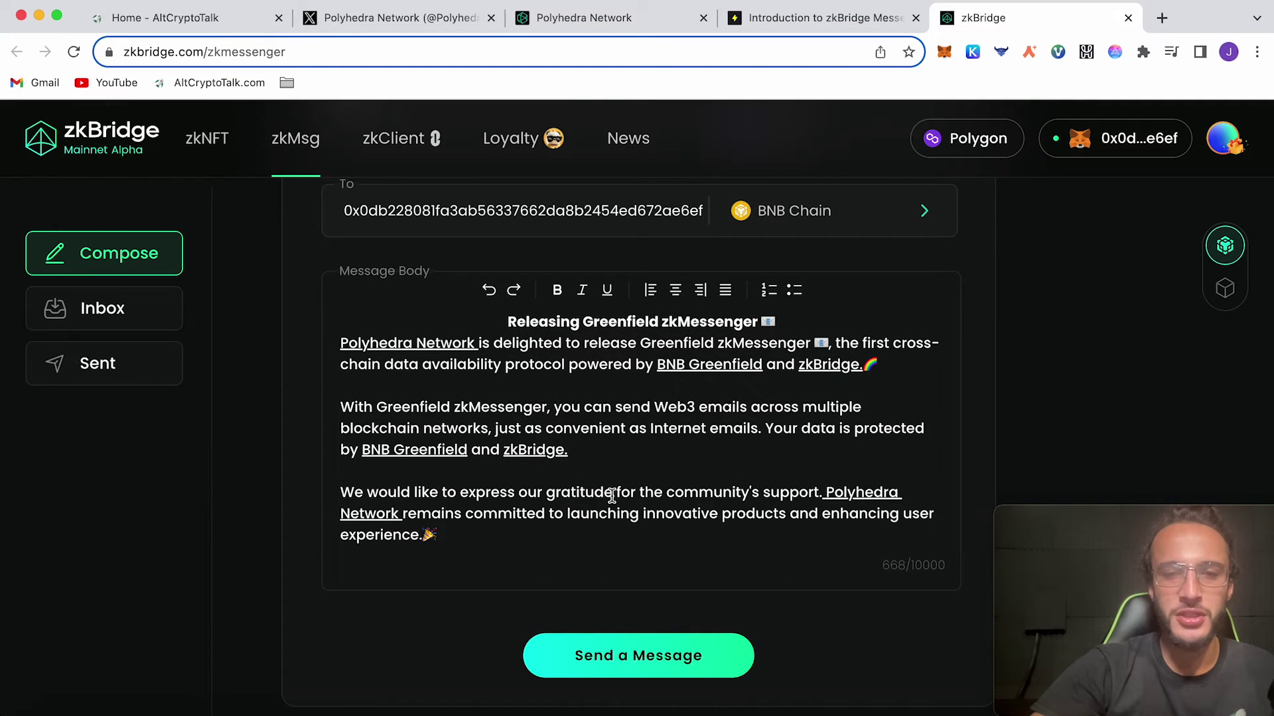
scroll(560, 529, down, 3)
key(Return)
text(:))
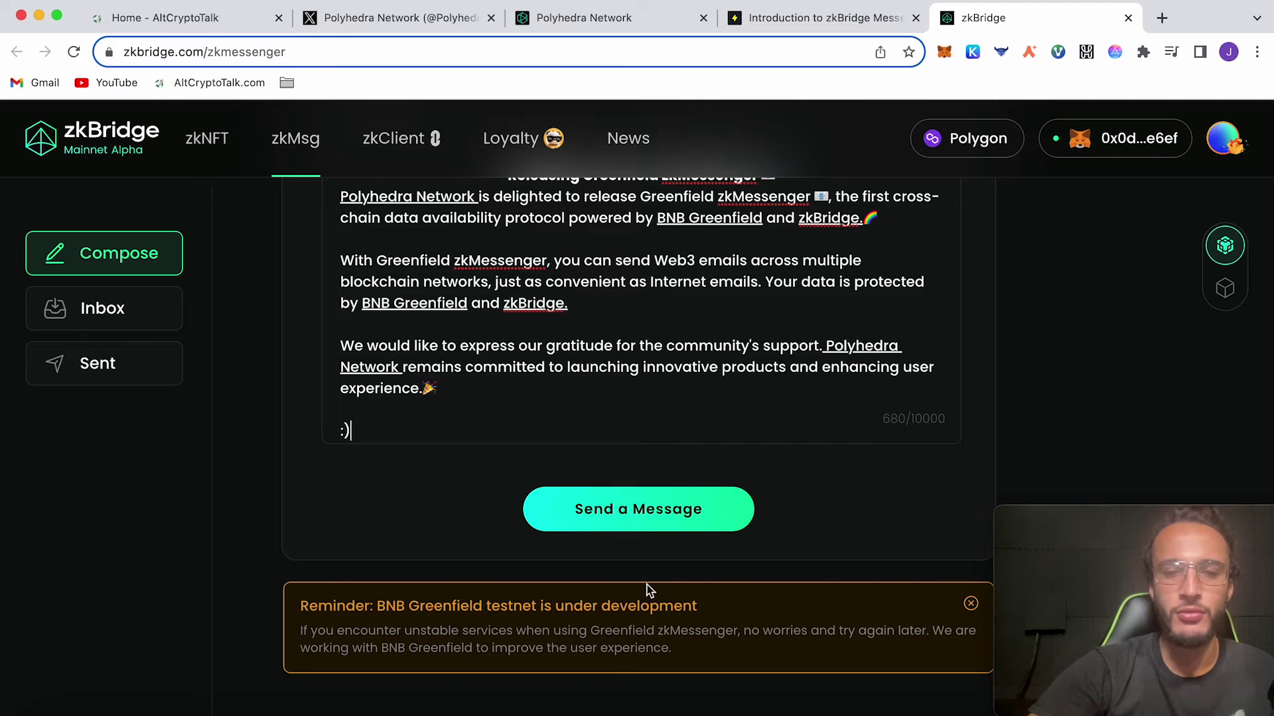
Step: Send the zkMessenger message and confirm its transaction in MetaMask
click(717, 522)
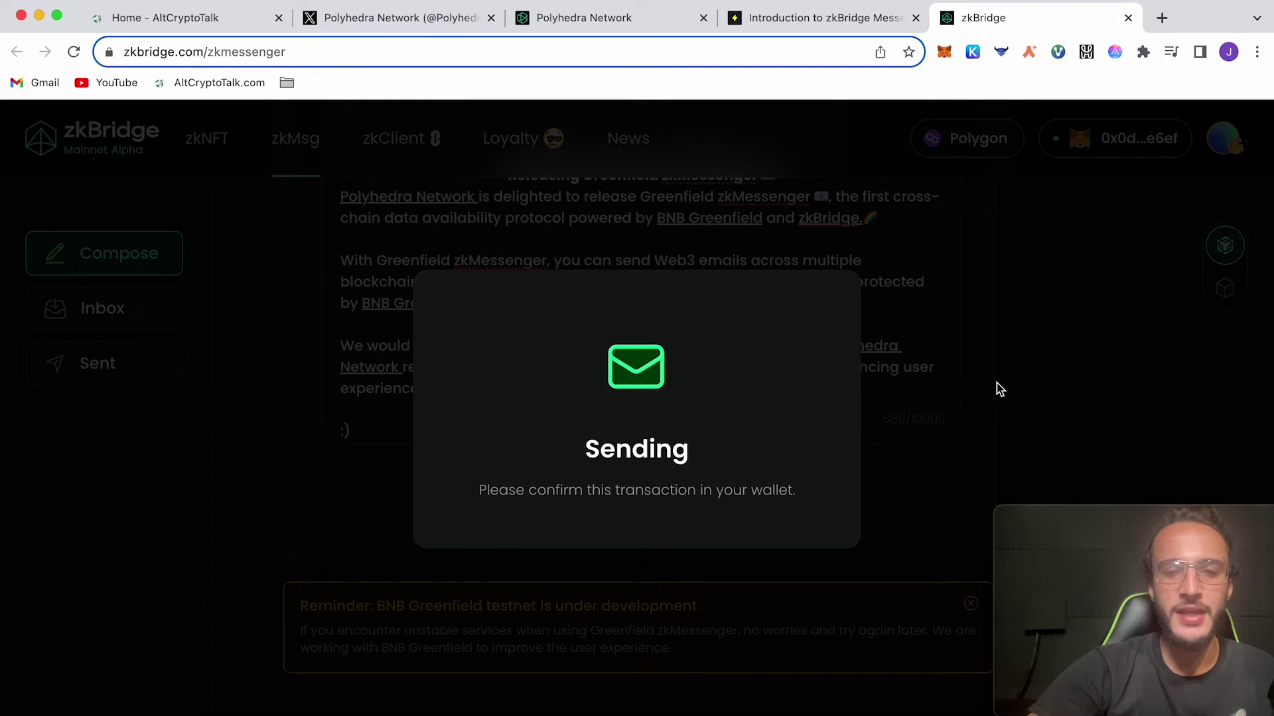
click(943, 52)
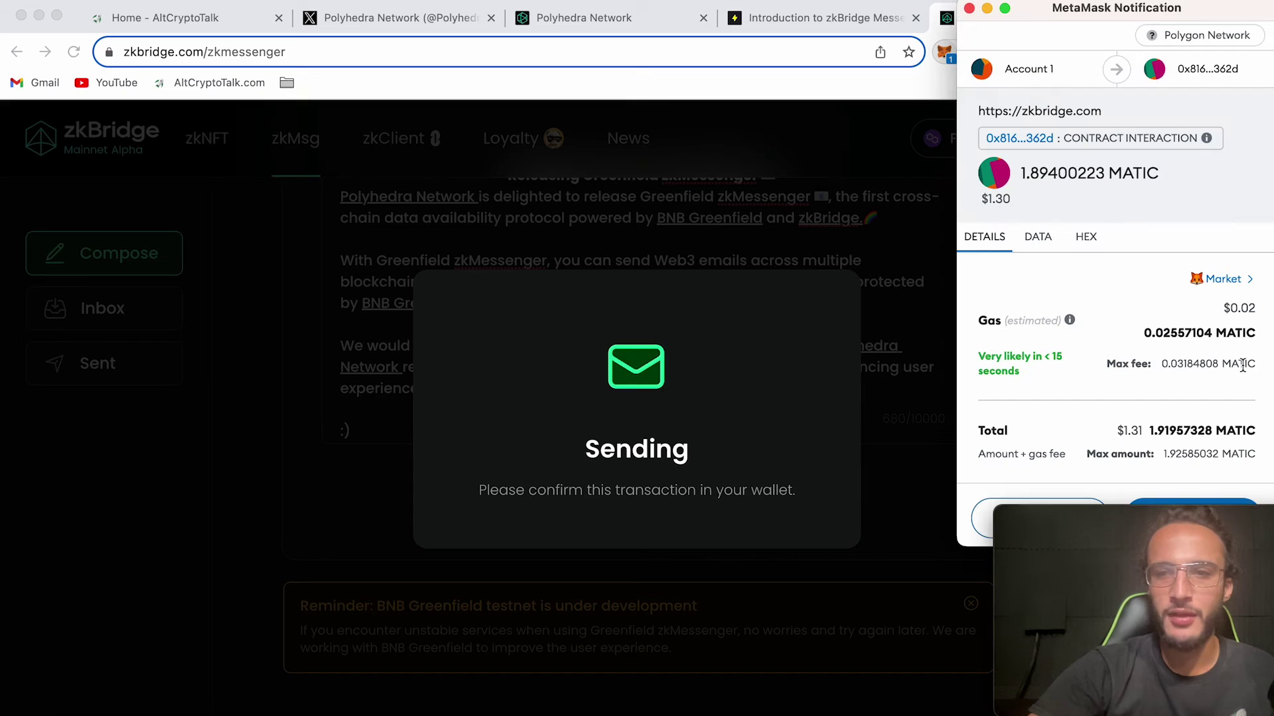
click(1181, 497)
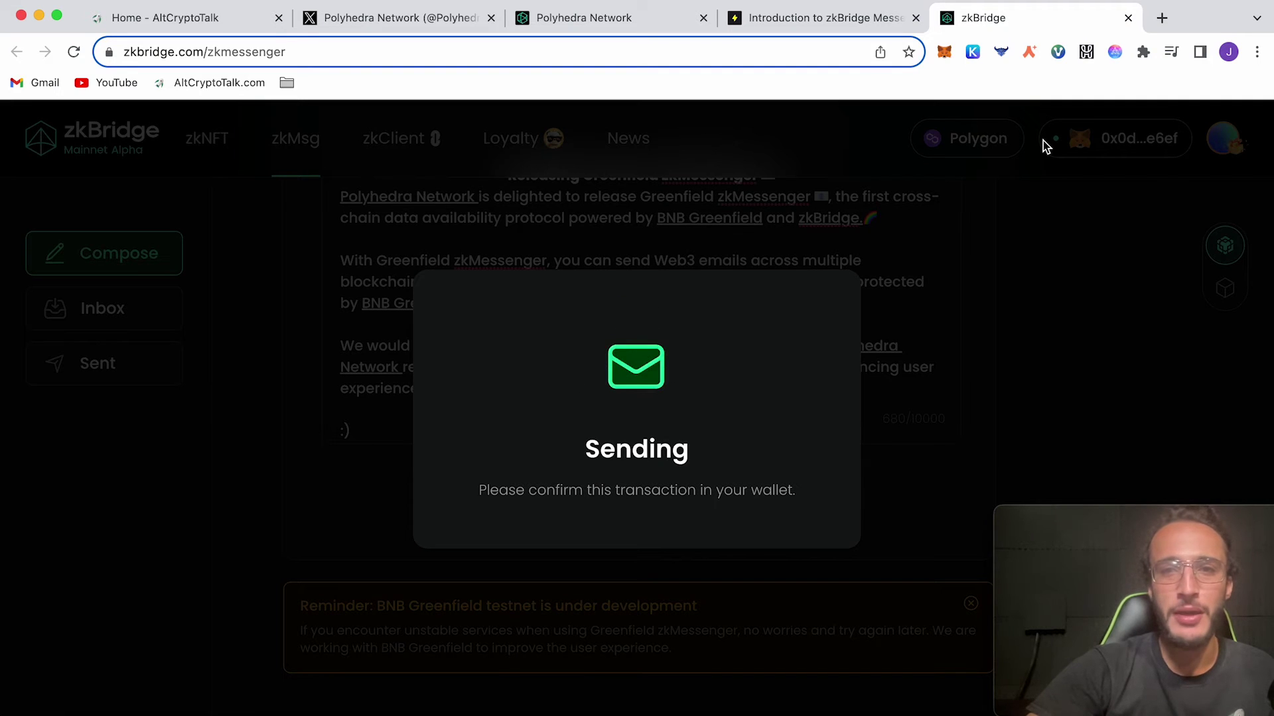
Step: Check the wallet's token balances, then close it to see the Completed screen
click(944, 52)
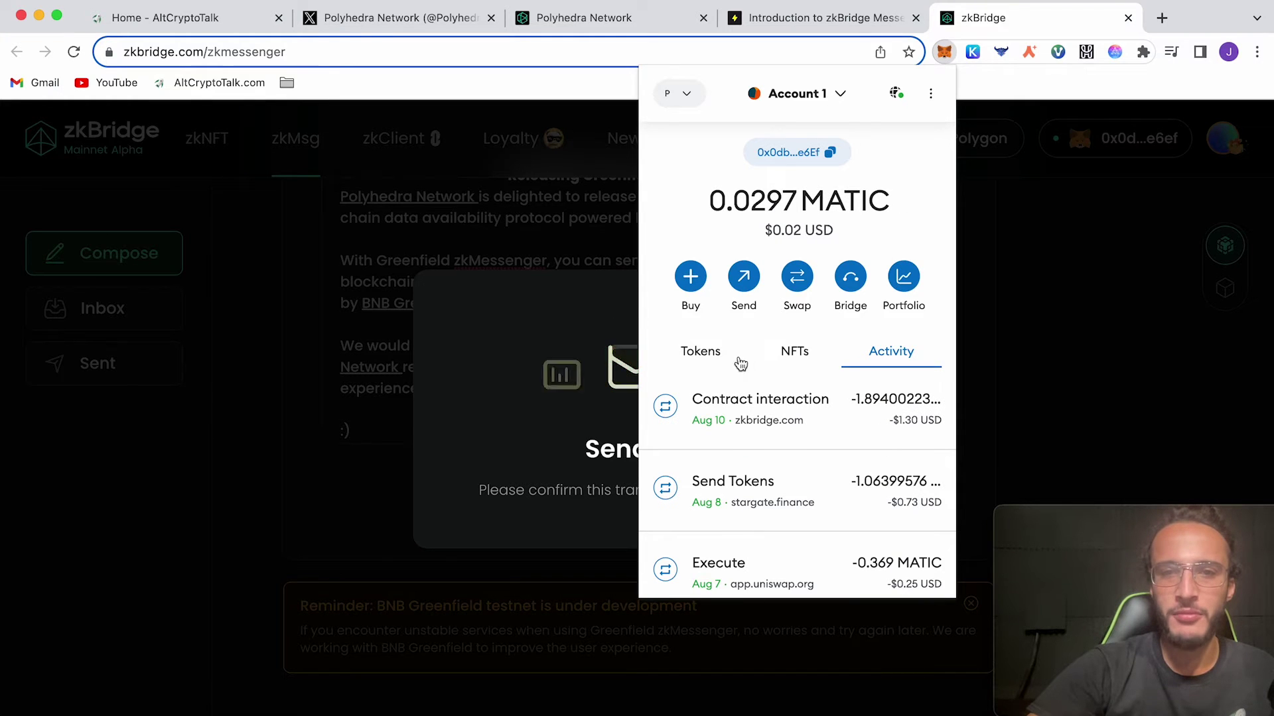
click(707, 352)
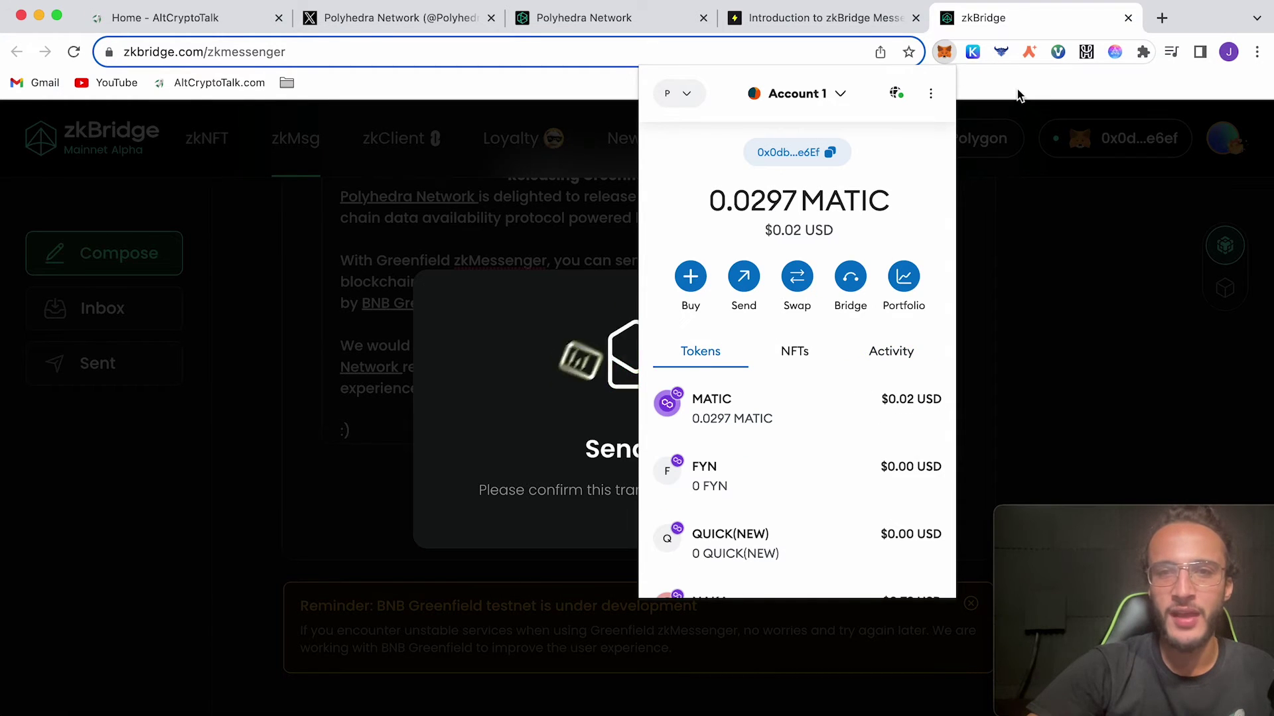
click(1016, 299)
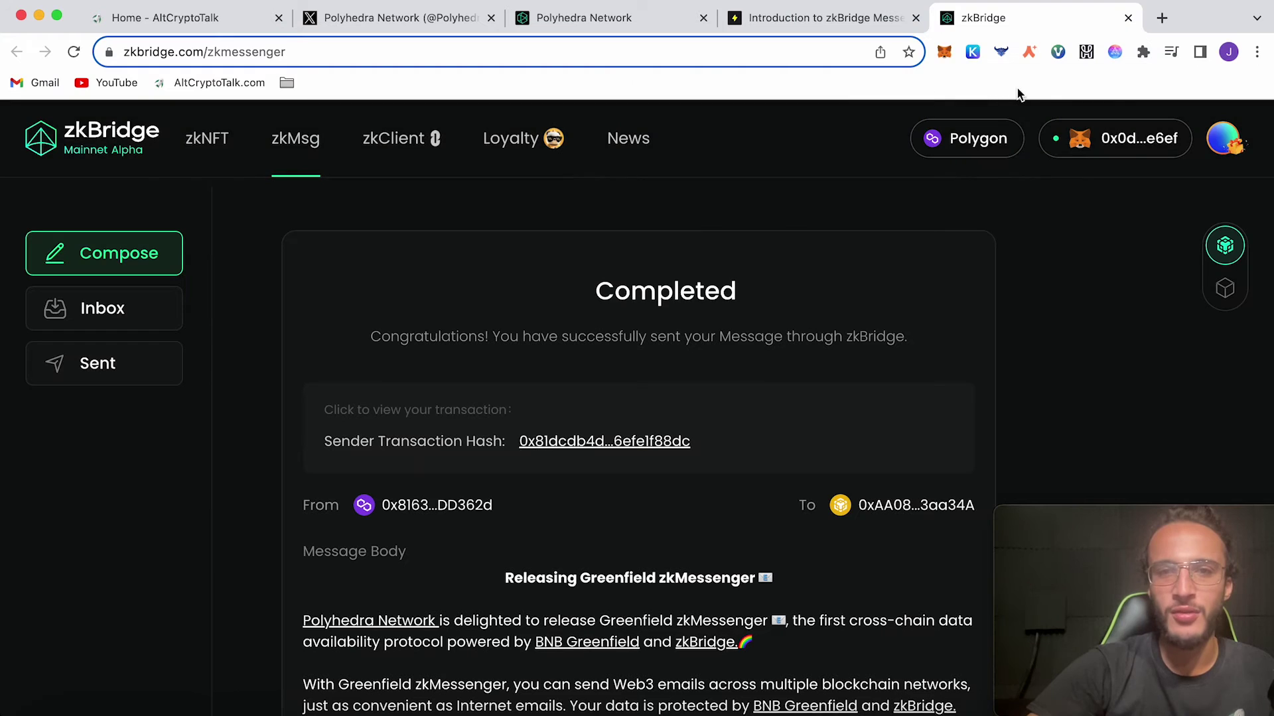
Step: Verify Send a Message, finish the zkBridge Messenger quest and start zkBridge on Testnet
click(786, 18)
click(962, 678)
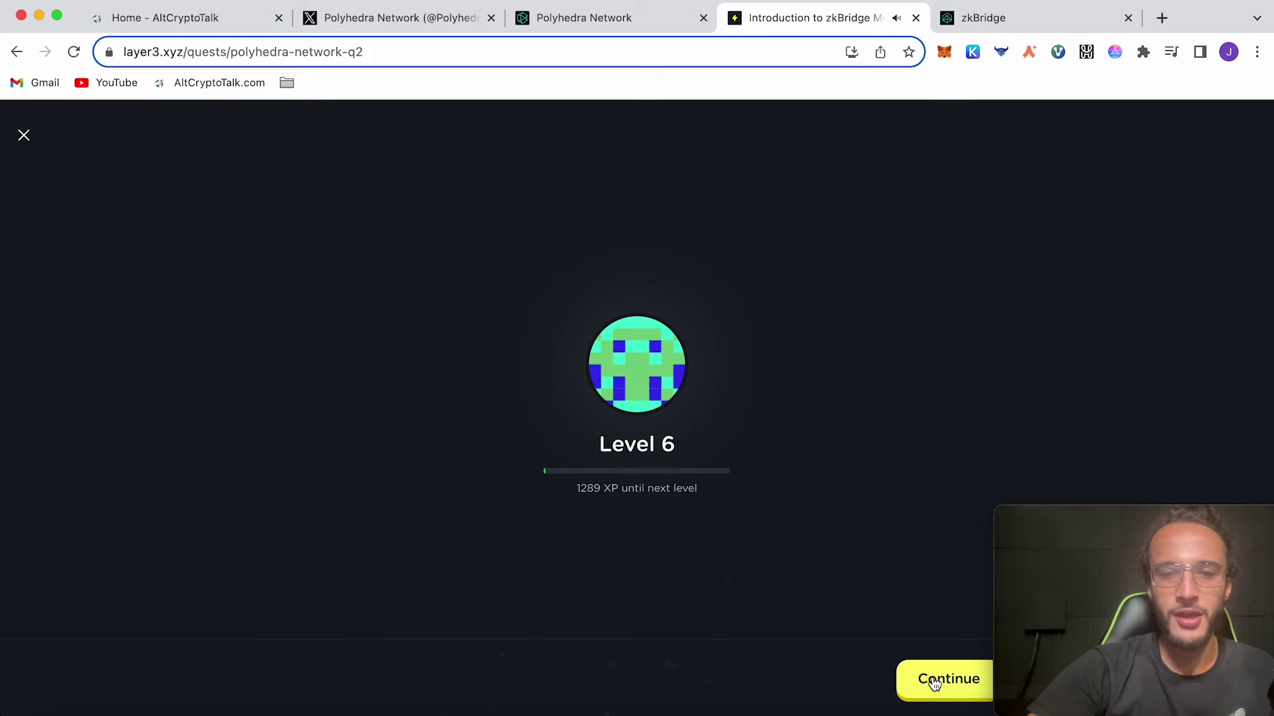
click(940, 679)
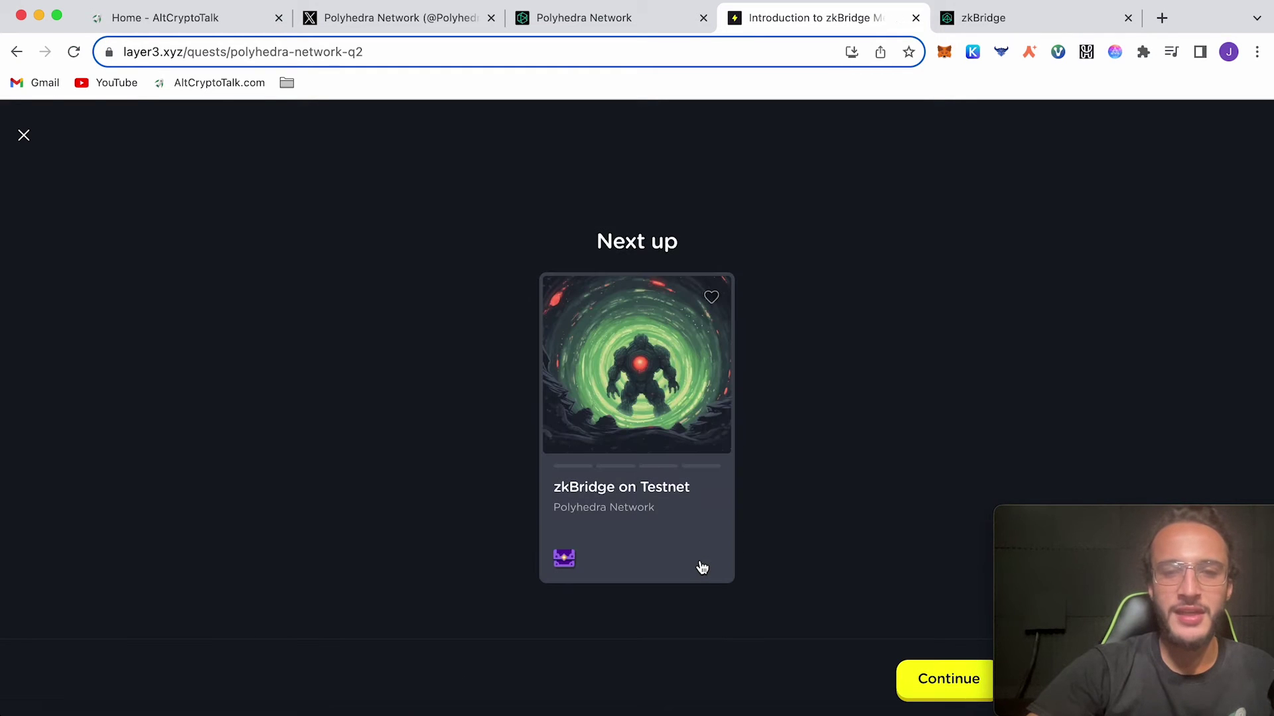
click(702, 567)
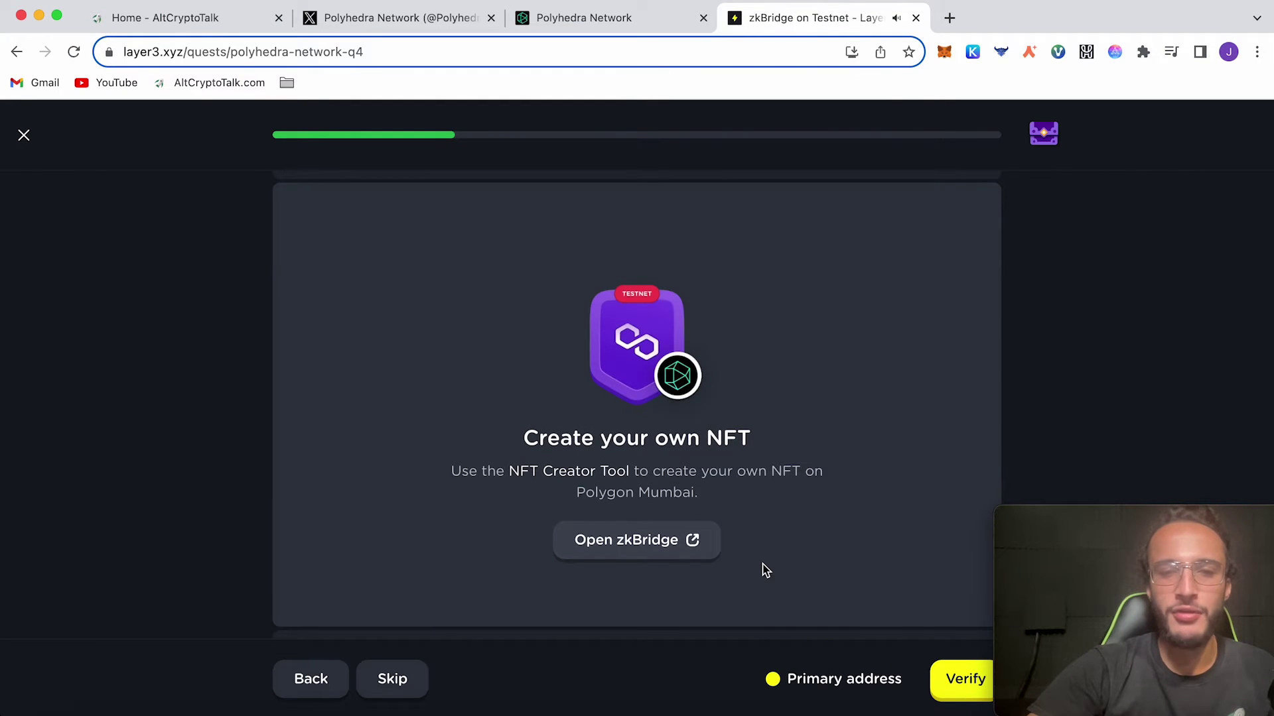
Step: In the NFT creator, use a fresh screenshot as the image and fill in name ACT and description
click(584, 475)
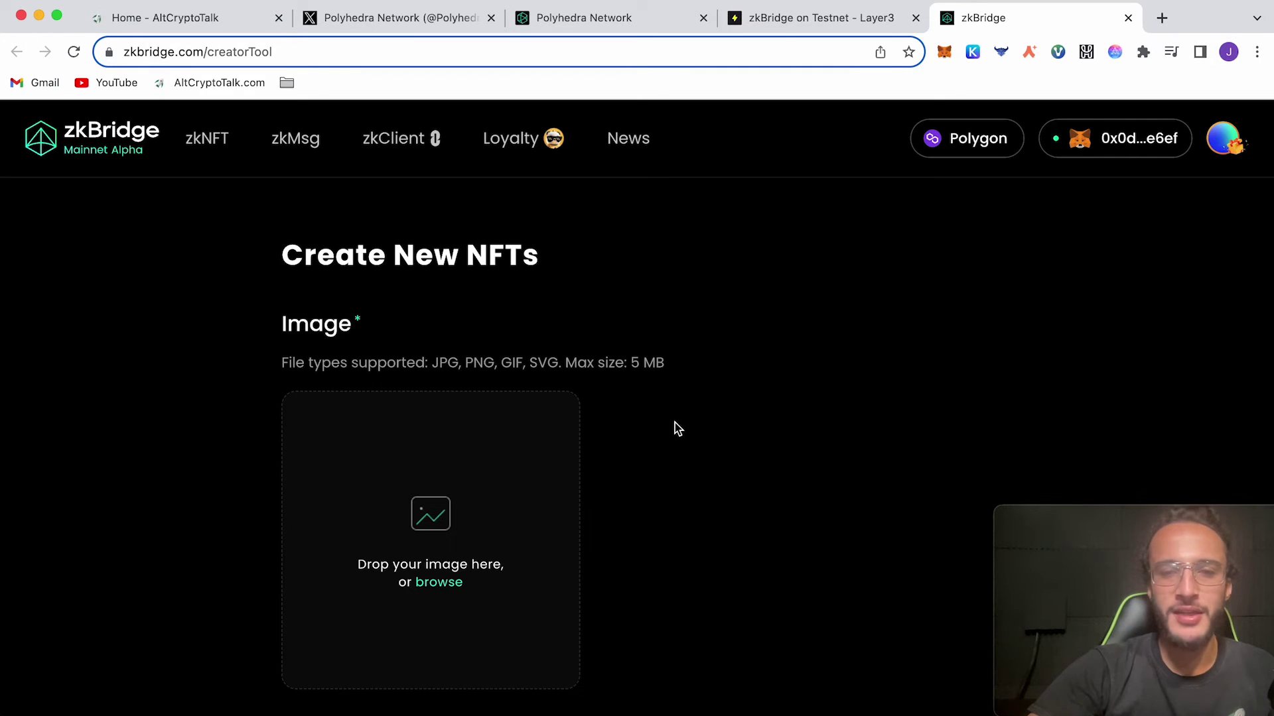
key(super+shift+4)
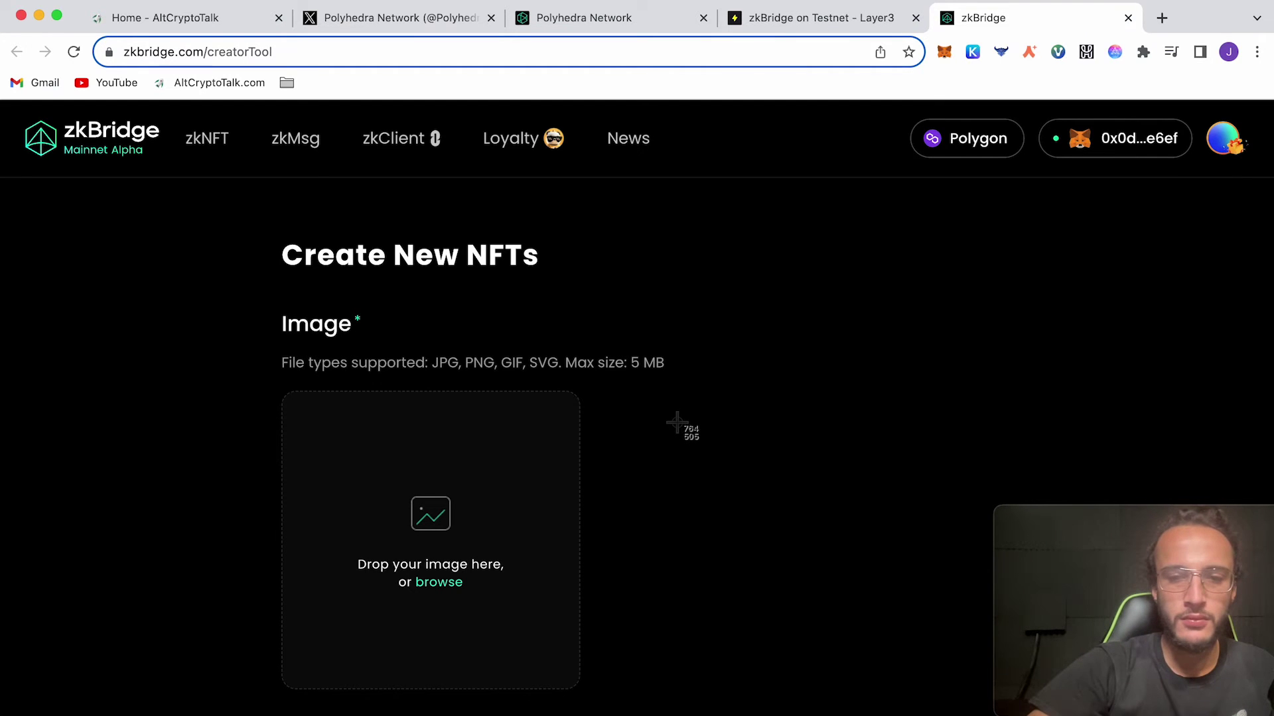
drag(677, 423, 923, 650)
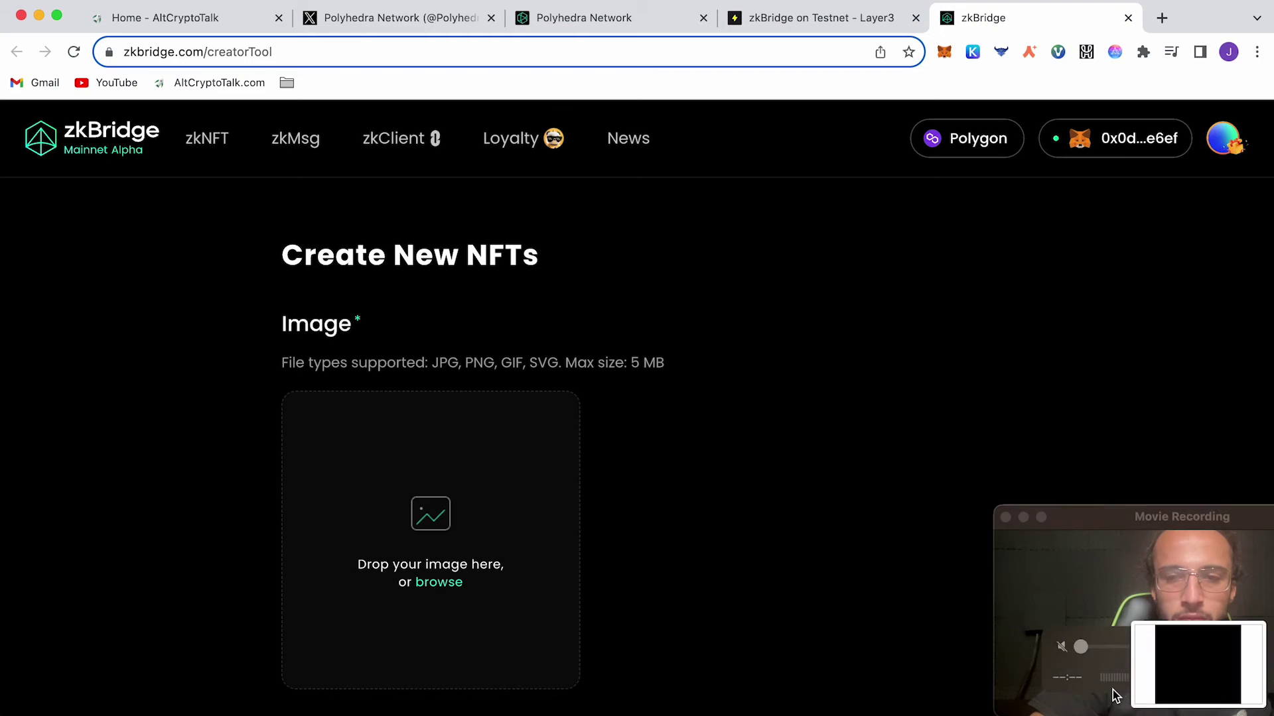
drag(1184, 662, 518, 520)
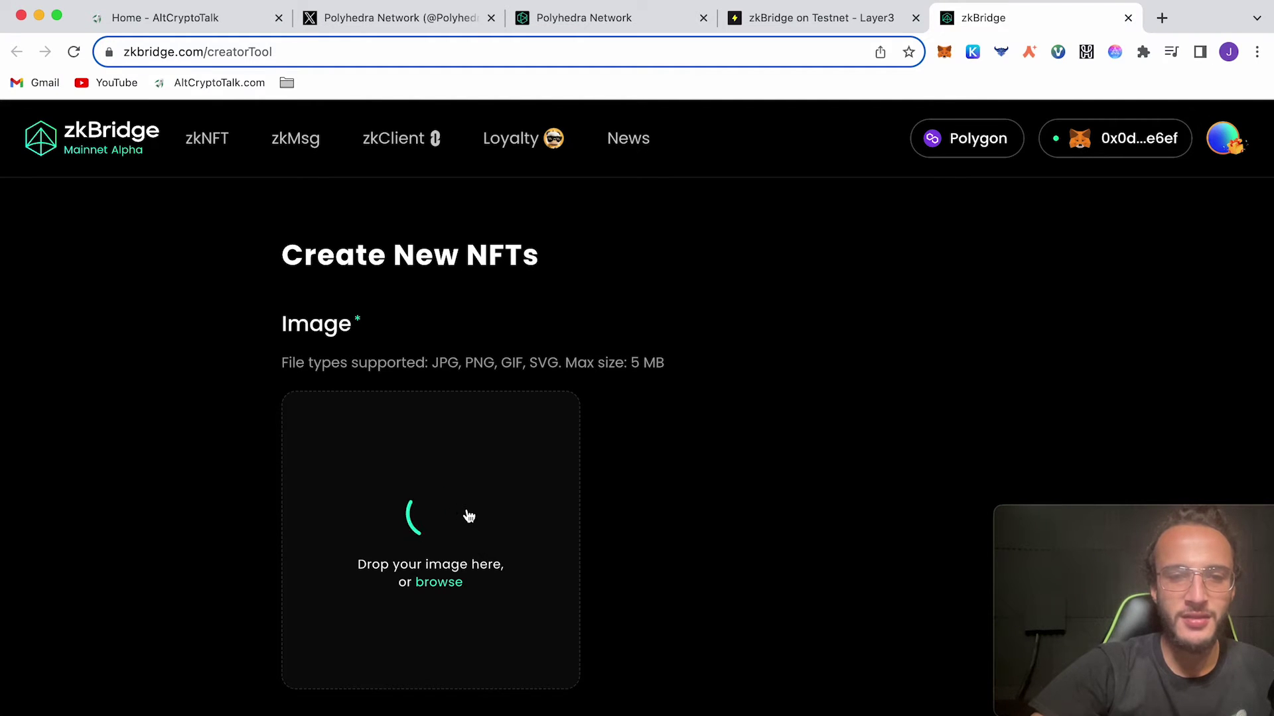
scroll(469, 514, down, 5)
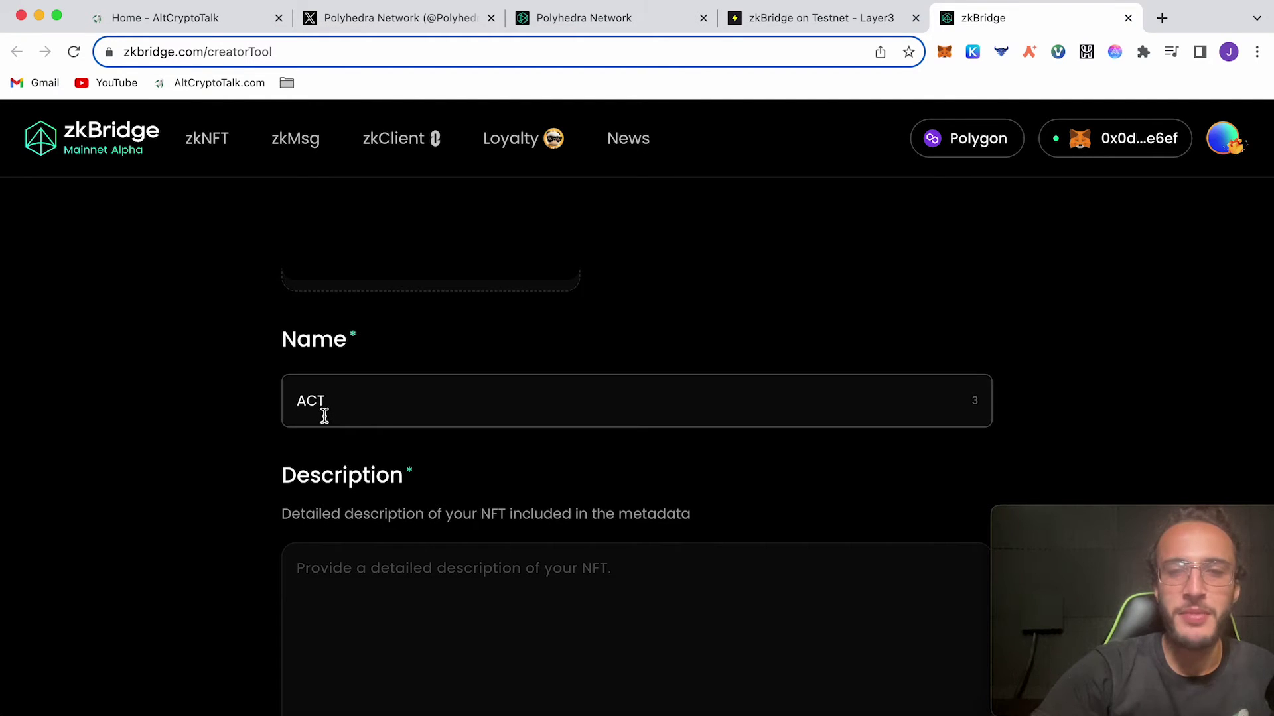
scroll(327, 411, down, 3)
click(404, 387)
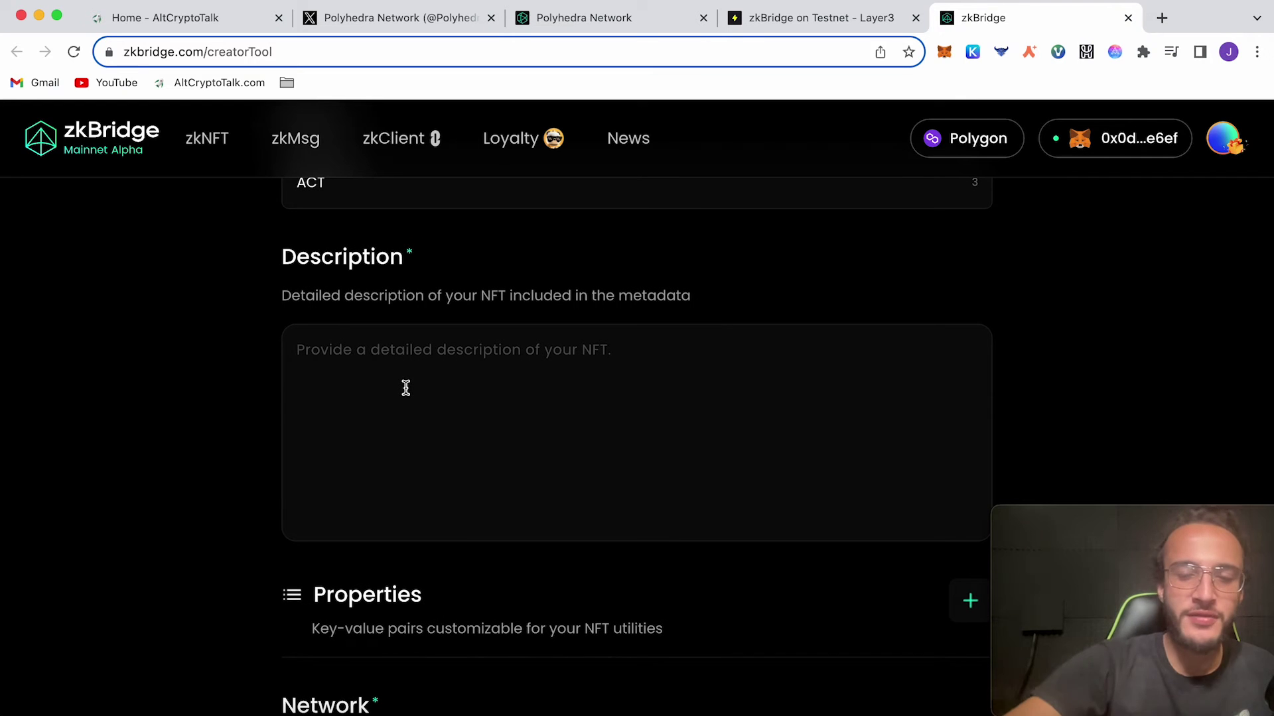
text(MKLKLKLOI)
scroll(537, 370, down, 3)
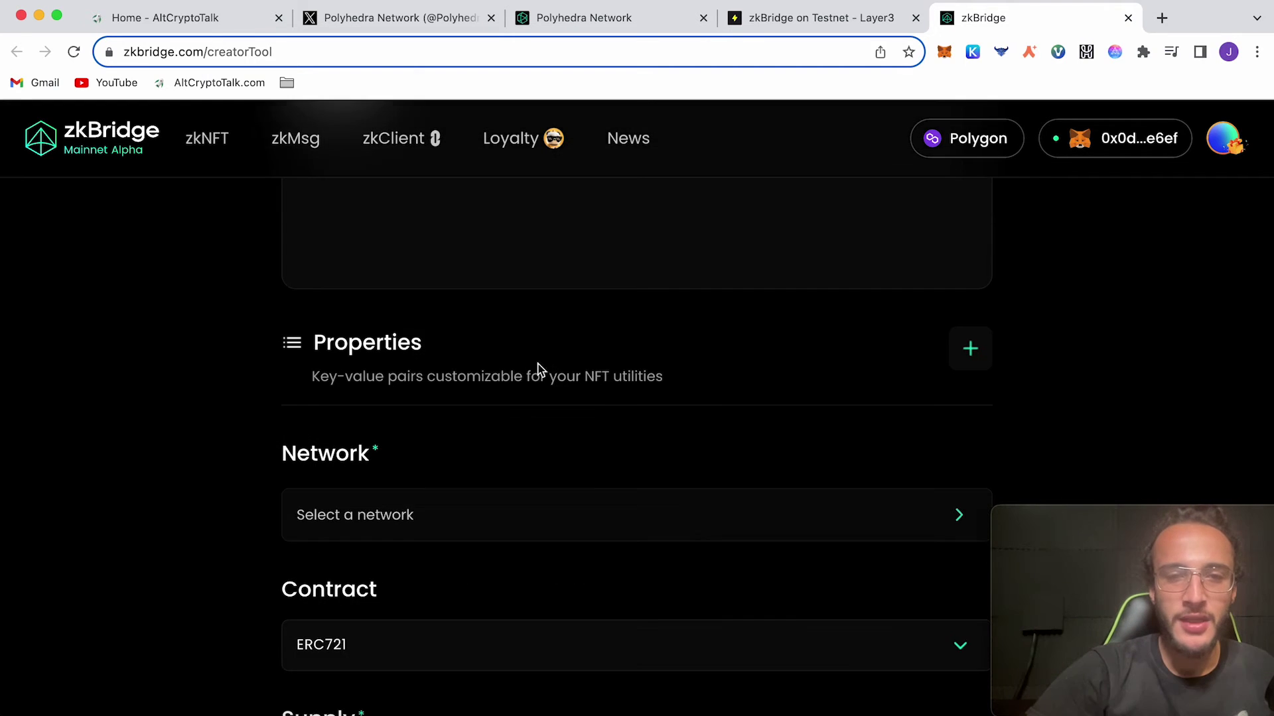
Step: Skip adding properties and set the NFT network to BNB Chain, approving the switch in MetaMask
click(970, 349)
click(530, 560)
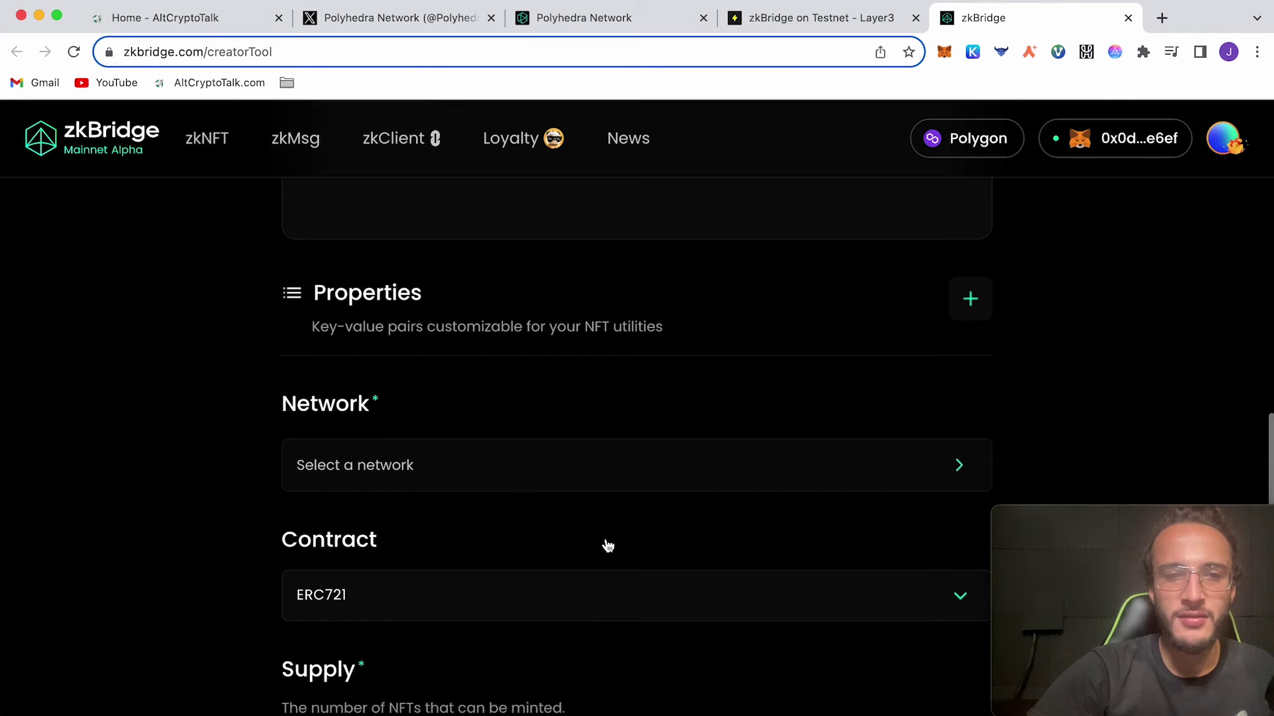
scroll(608, 542, down, 3)
click(611, 368)
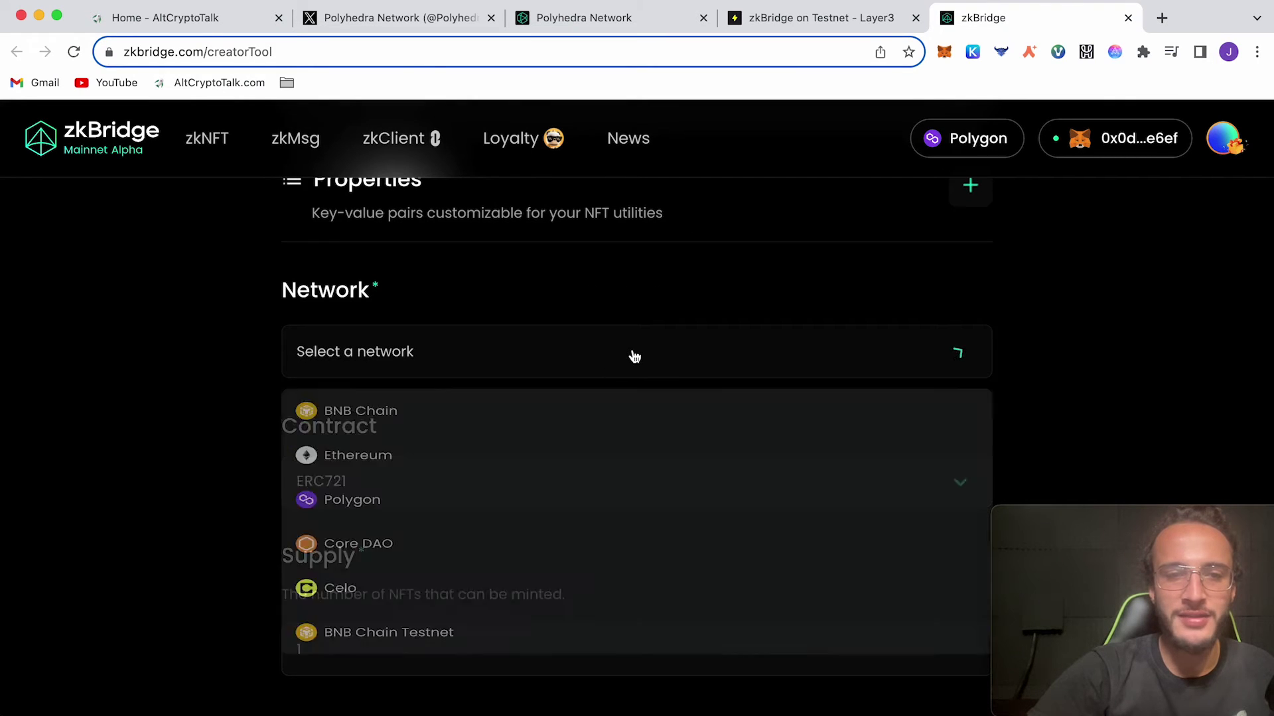
click(587, 416)
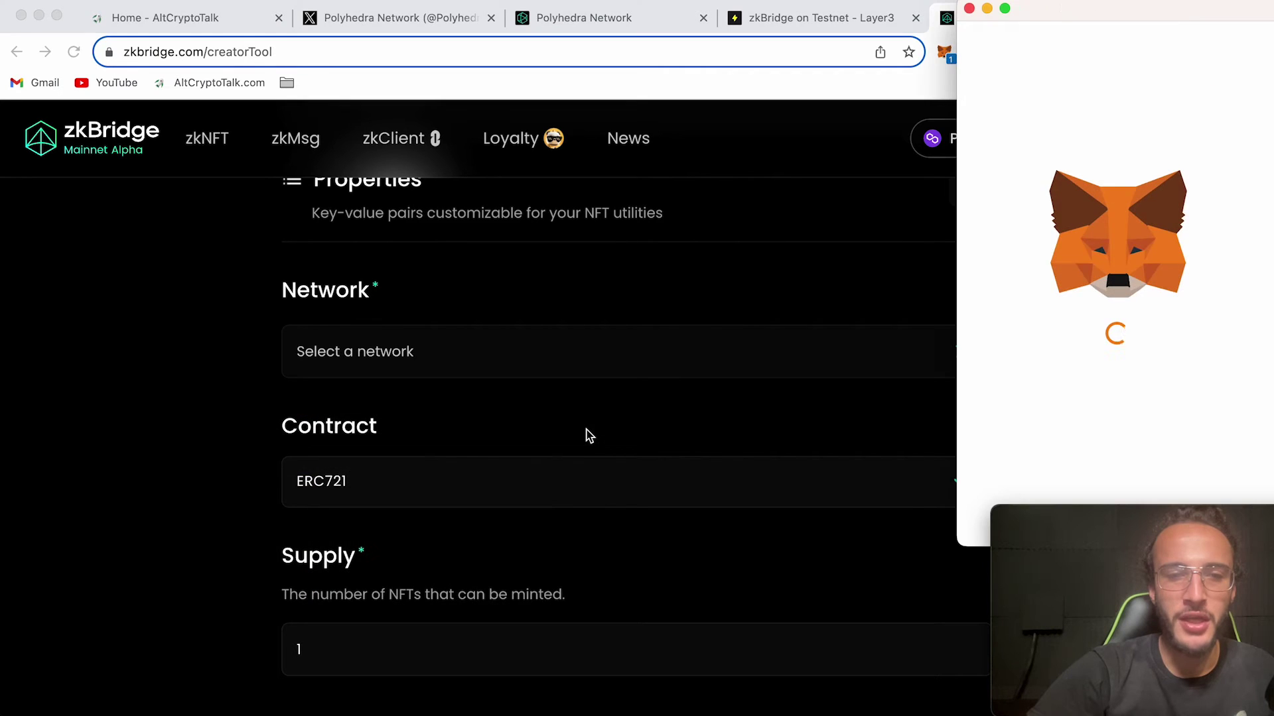
click(822, 17)
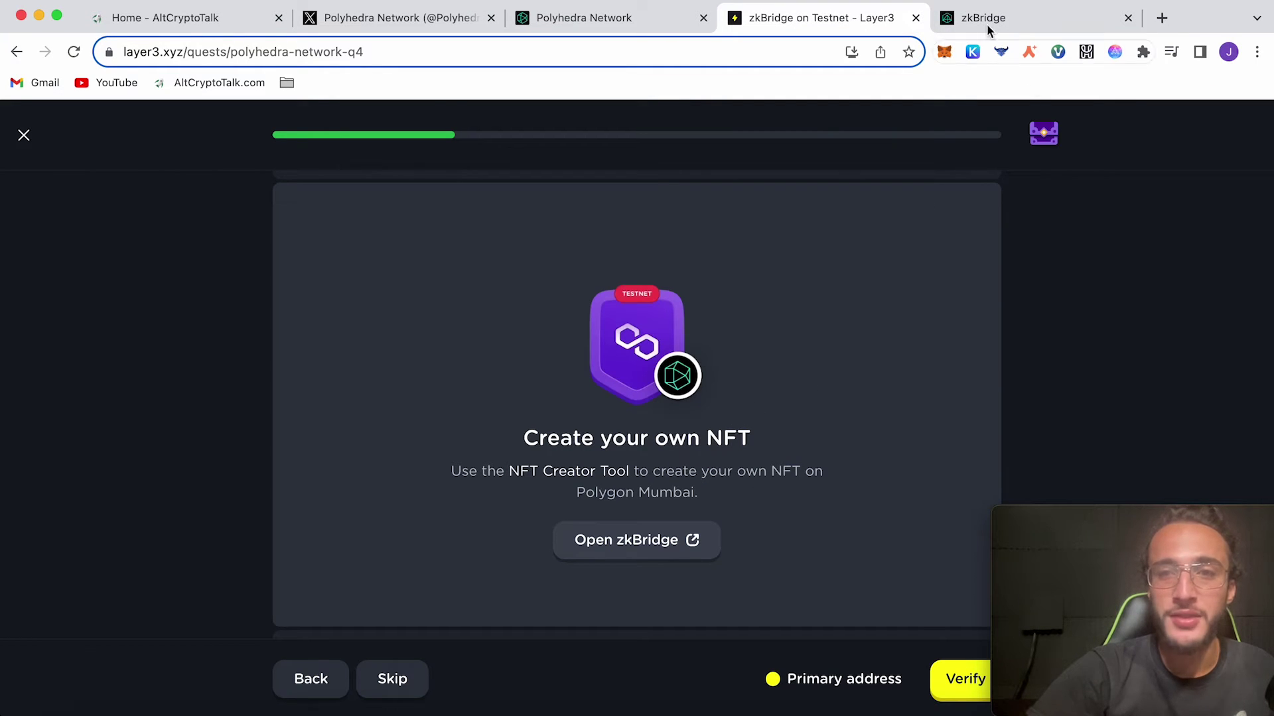
click(970, 17)
click(636, 351)
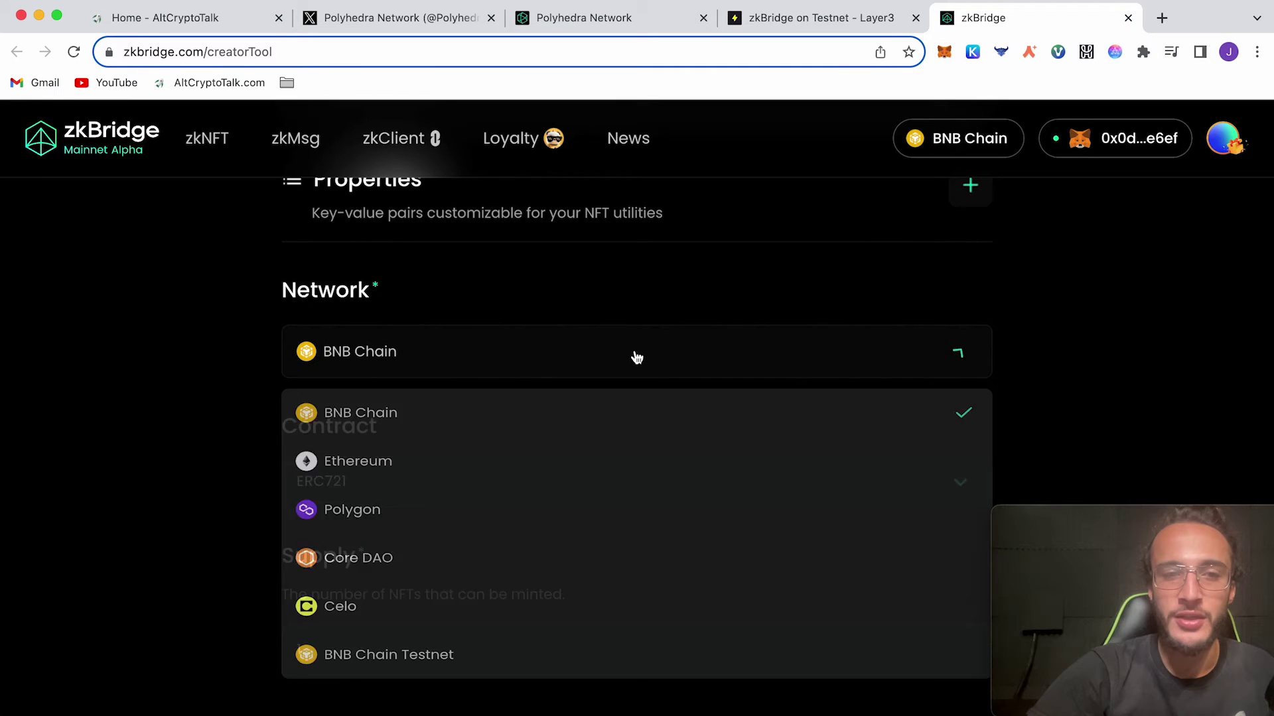
scroll(631, 517, down, 5)
scroll(631, 516, down, 3)
click(632, 522)
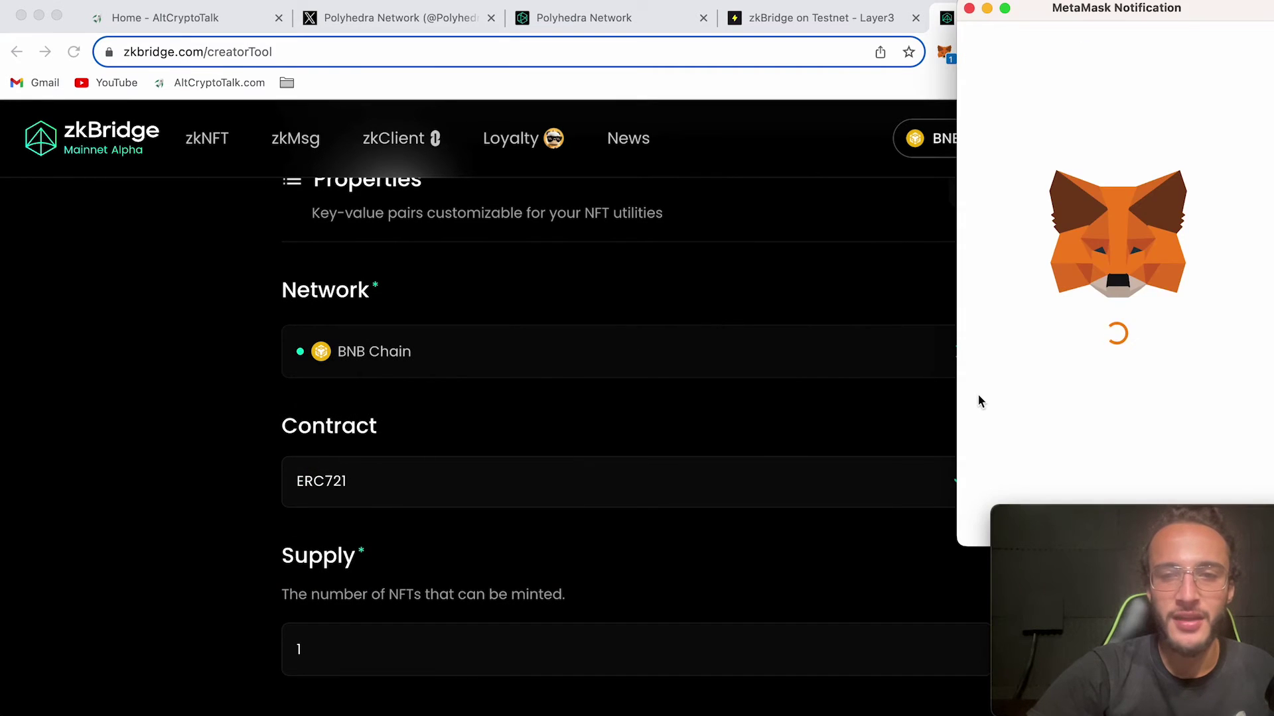
click(1174, 503)
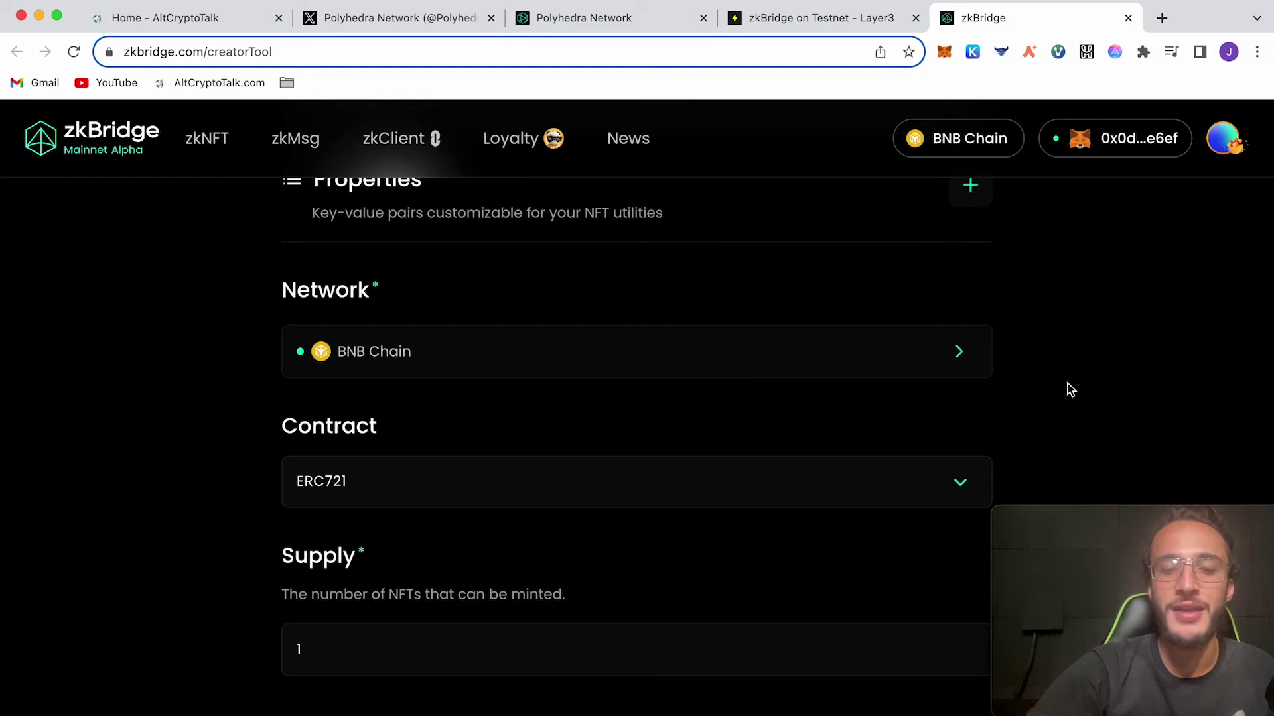
Step: Load the QuickNode Faucet in a new tab and connect the wallet
key(super+t)
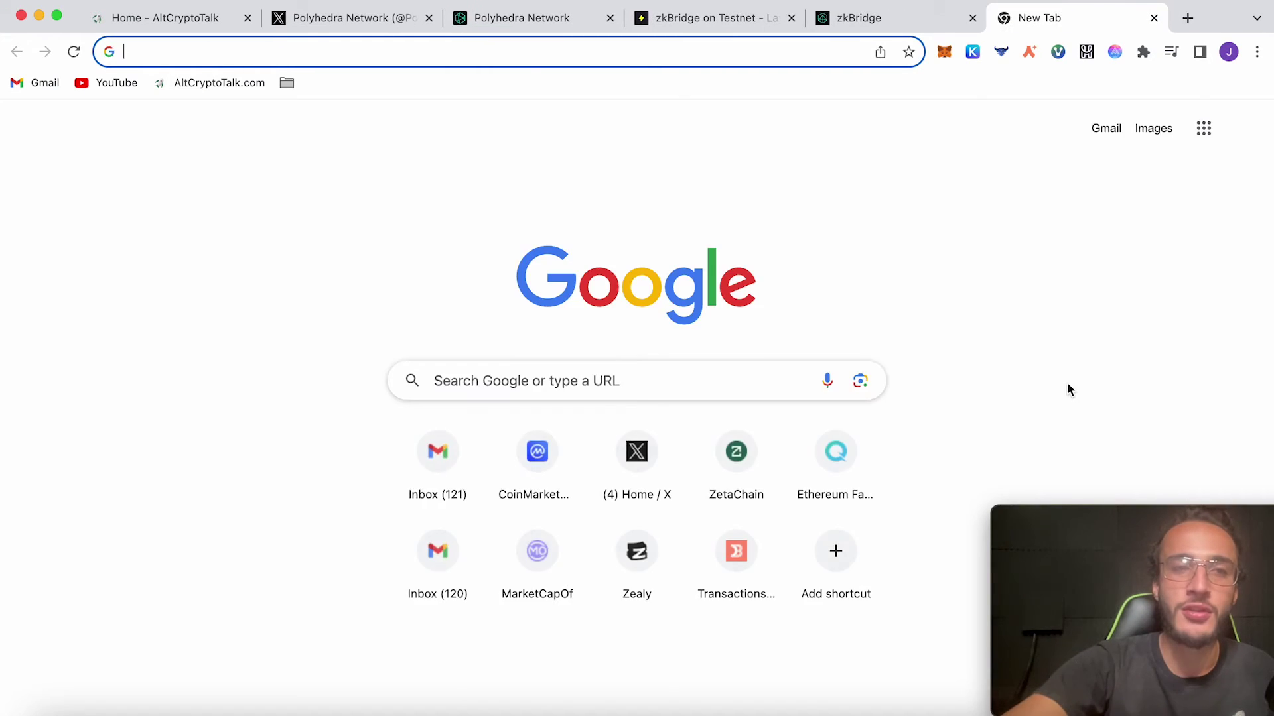
text(faucet.quicknode.com/drip)
key(Return)
click(697, 577)
click(635, 381)
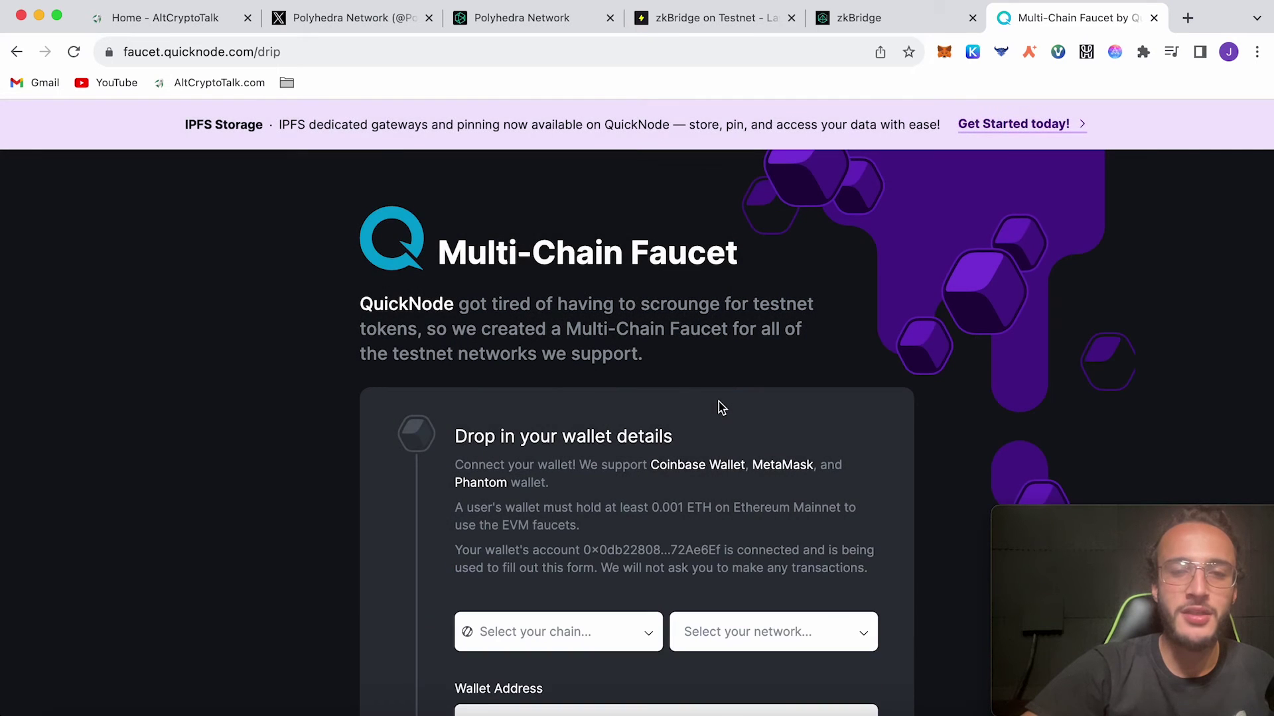
scroll(719, 401, down, 5)
Step: Request test MATIC on Polygon Mumbai without the tweet bonus, then close the faucet
click(634, 349)
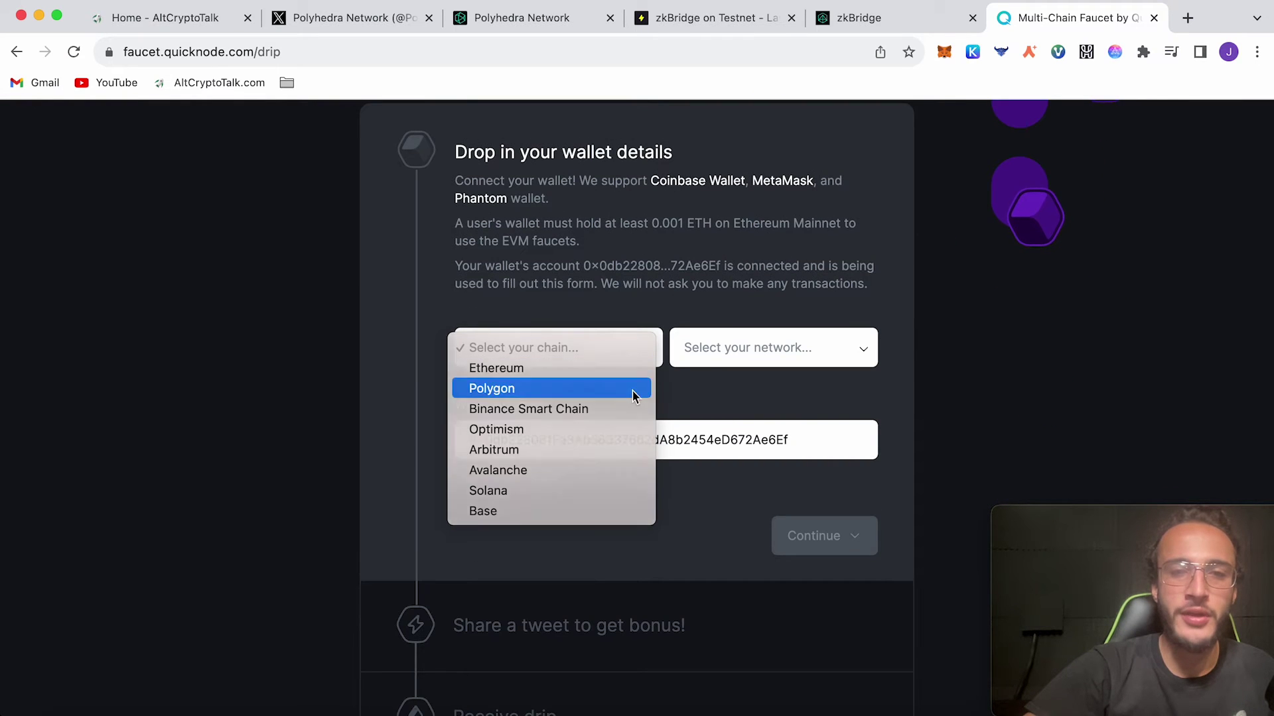
click(557, 391)
click(773, 347)
click(745, 368)
click(814, 535)
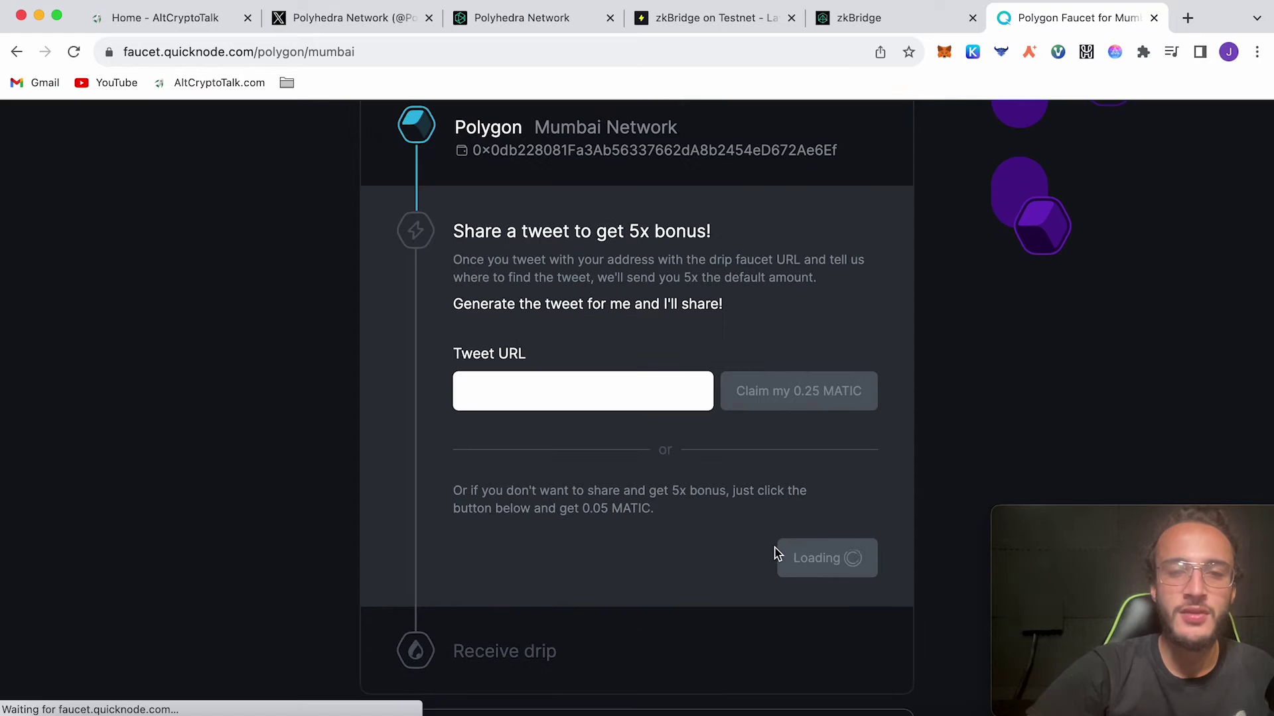
click(778, 555)
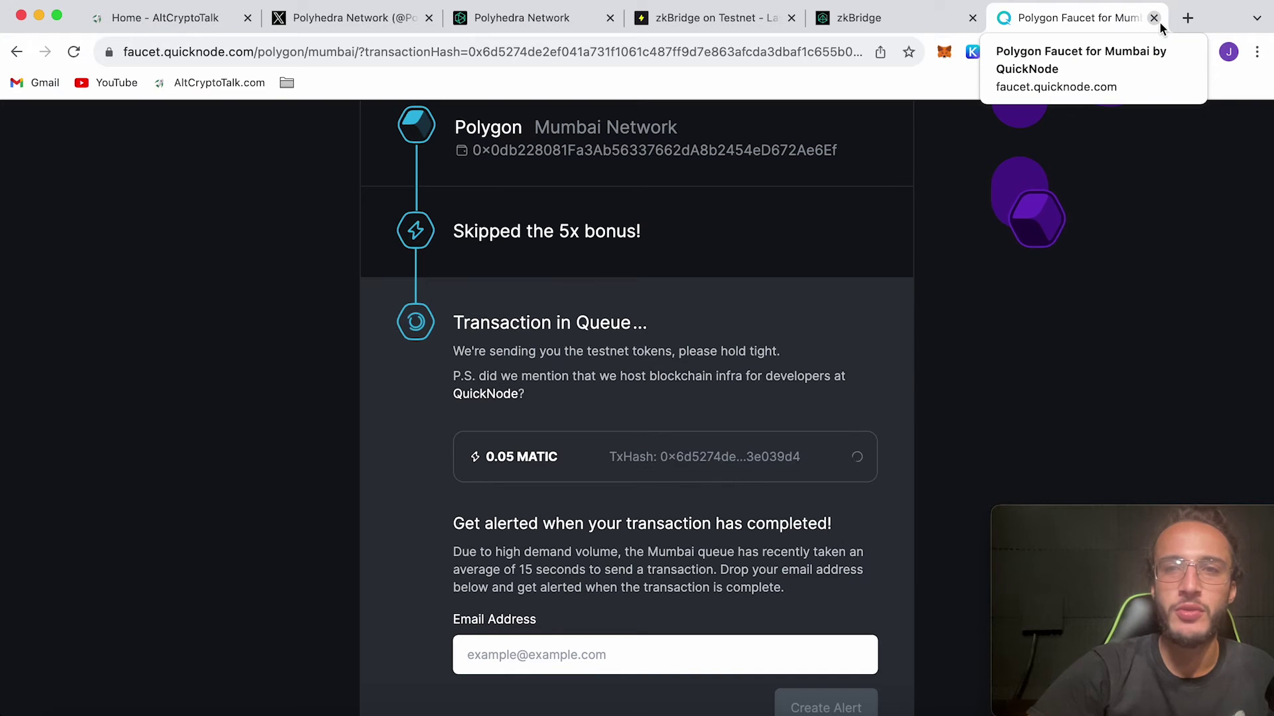
click(1158, 22)
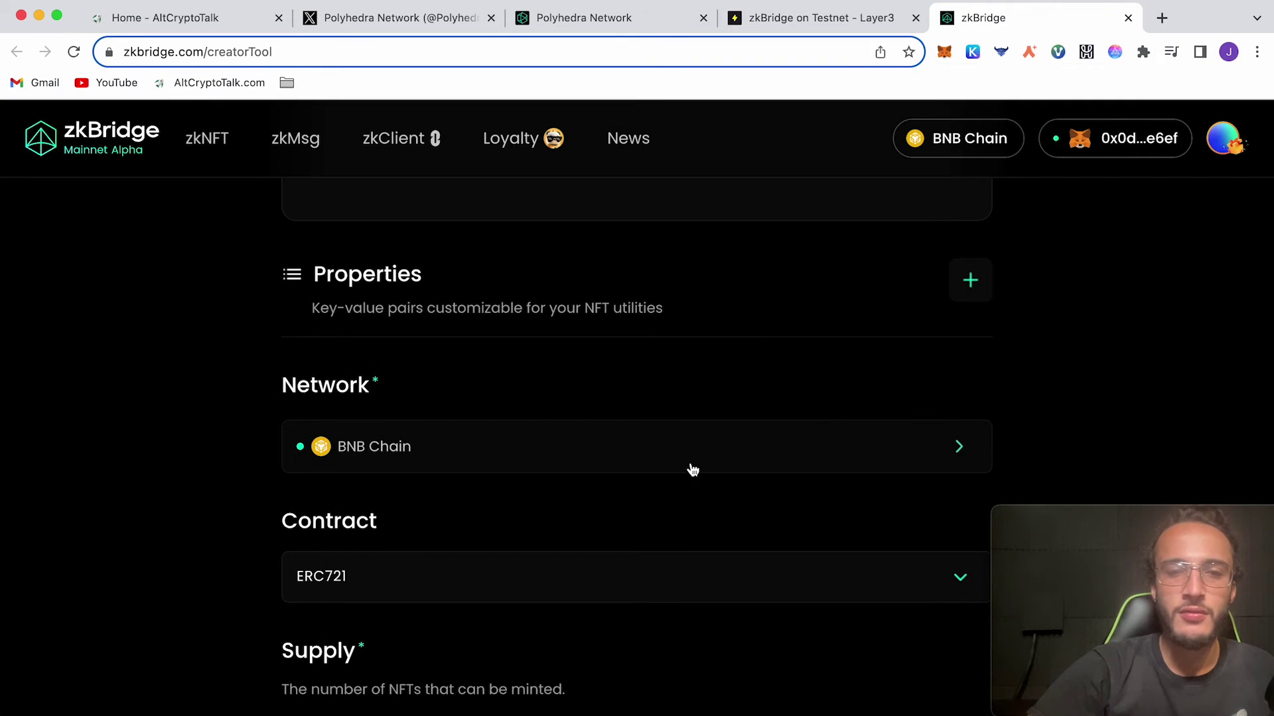
Step: Switch the NFT network to Polygon Testnet and skip the create-your-own-NFT step in Layer3
click(693, 453)
scroll(657, 558, down, 3)
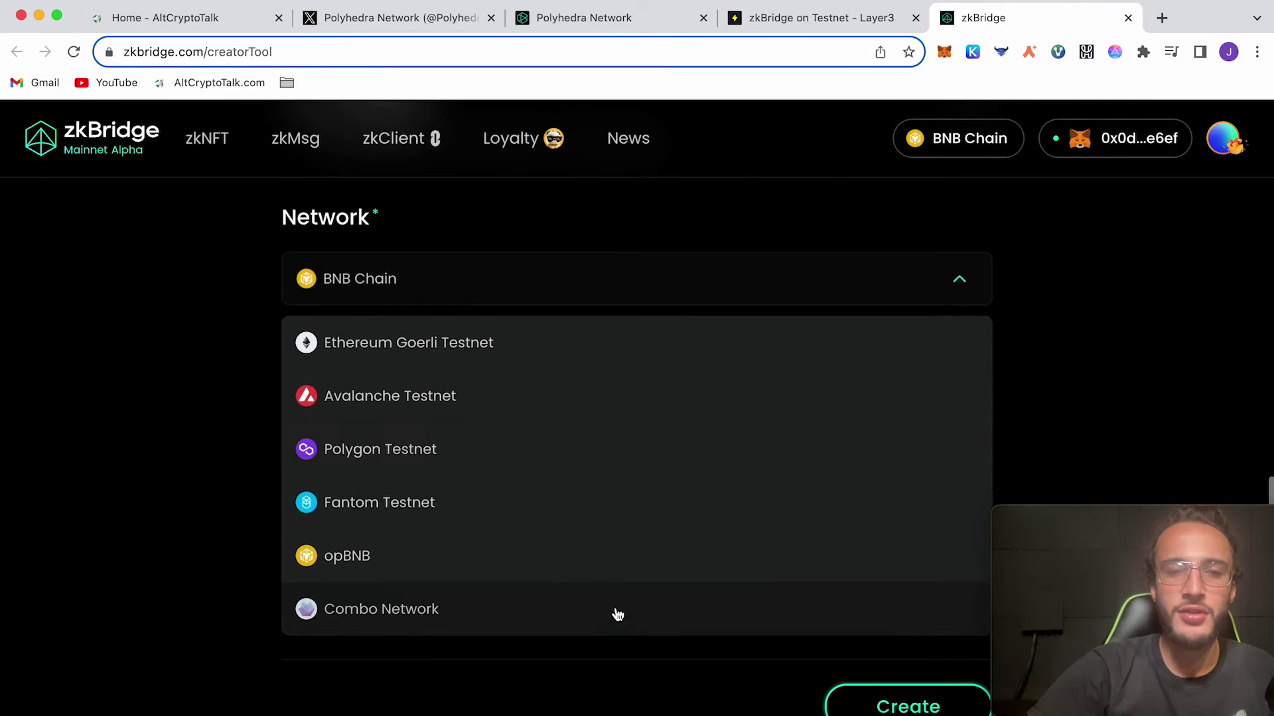
click(546, 448)
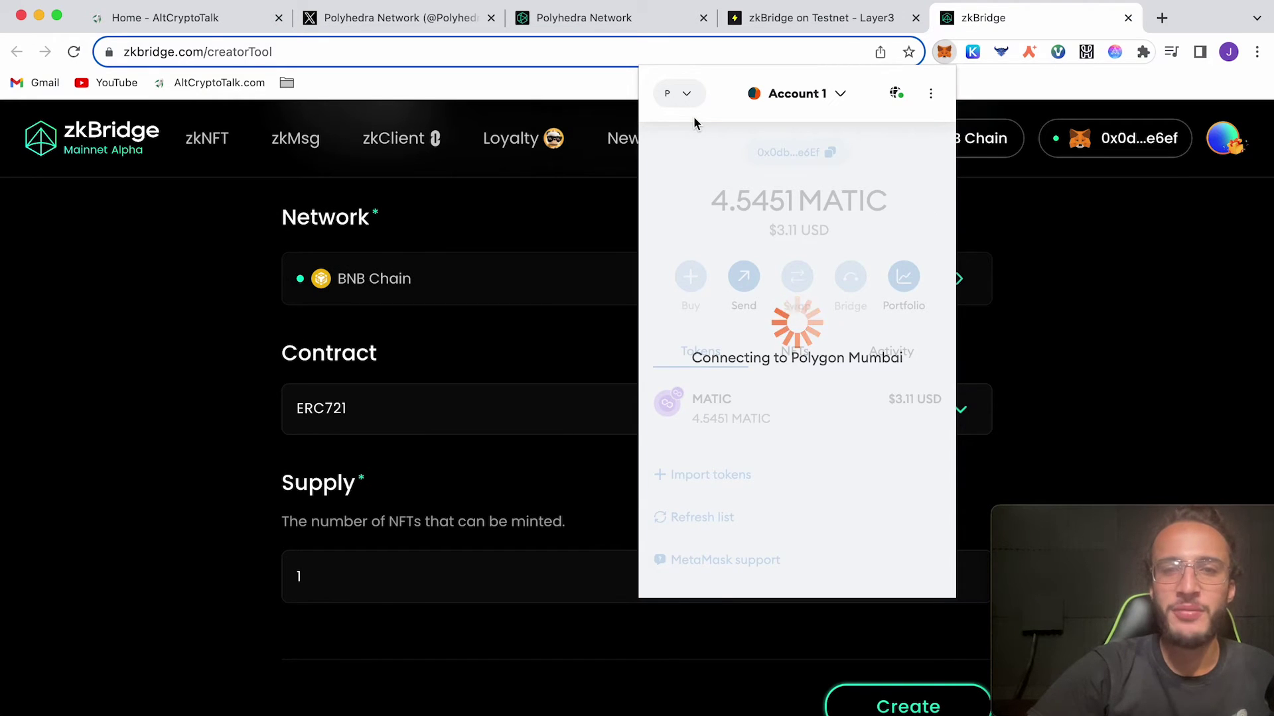
click(826, 17)
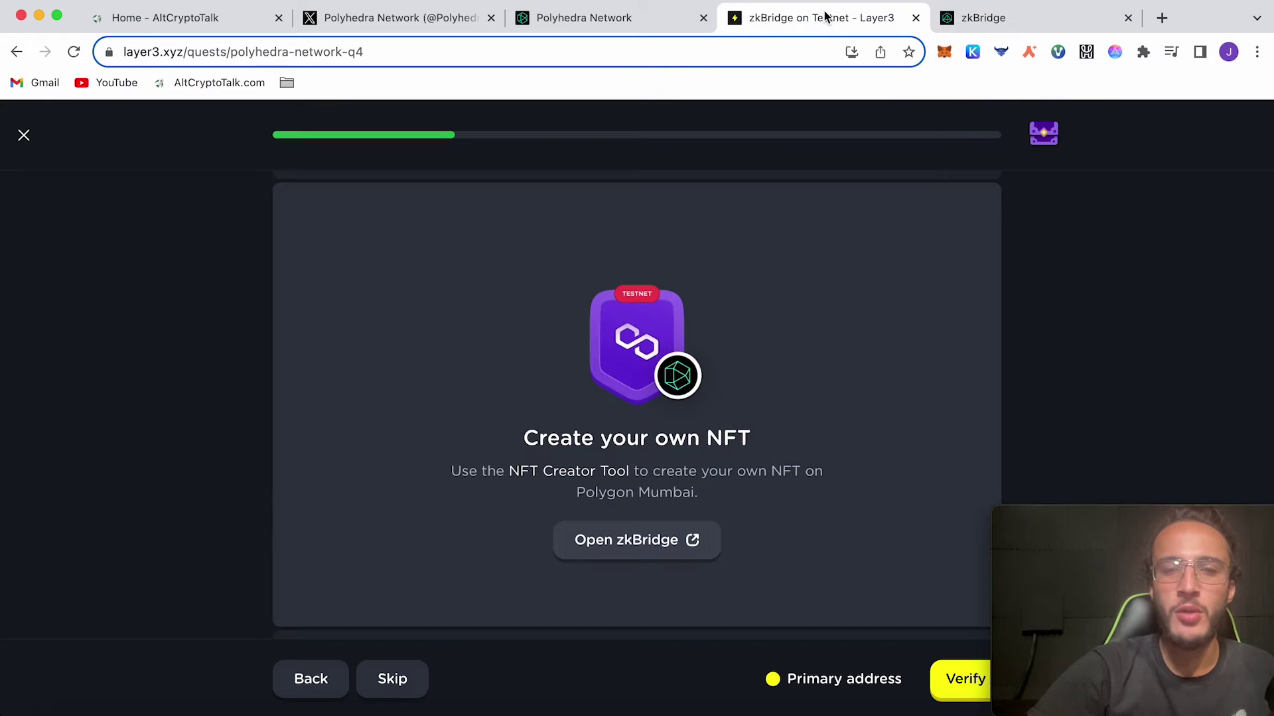
click(392, 679)
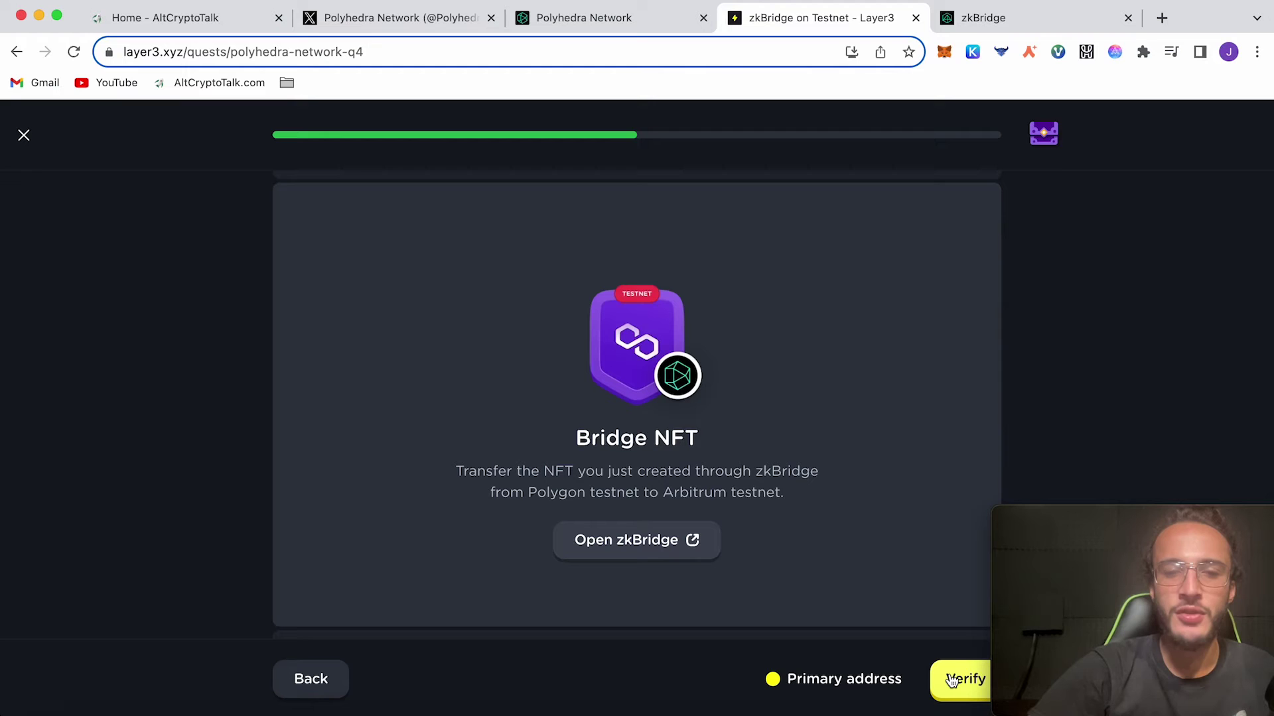
Step: Check the wallet's network switch on zkBridge, then start verifying the Bridge NFT step
click(980, 18)
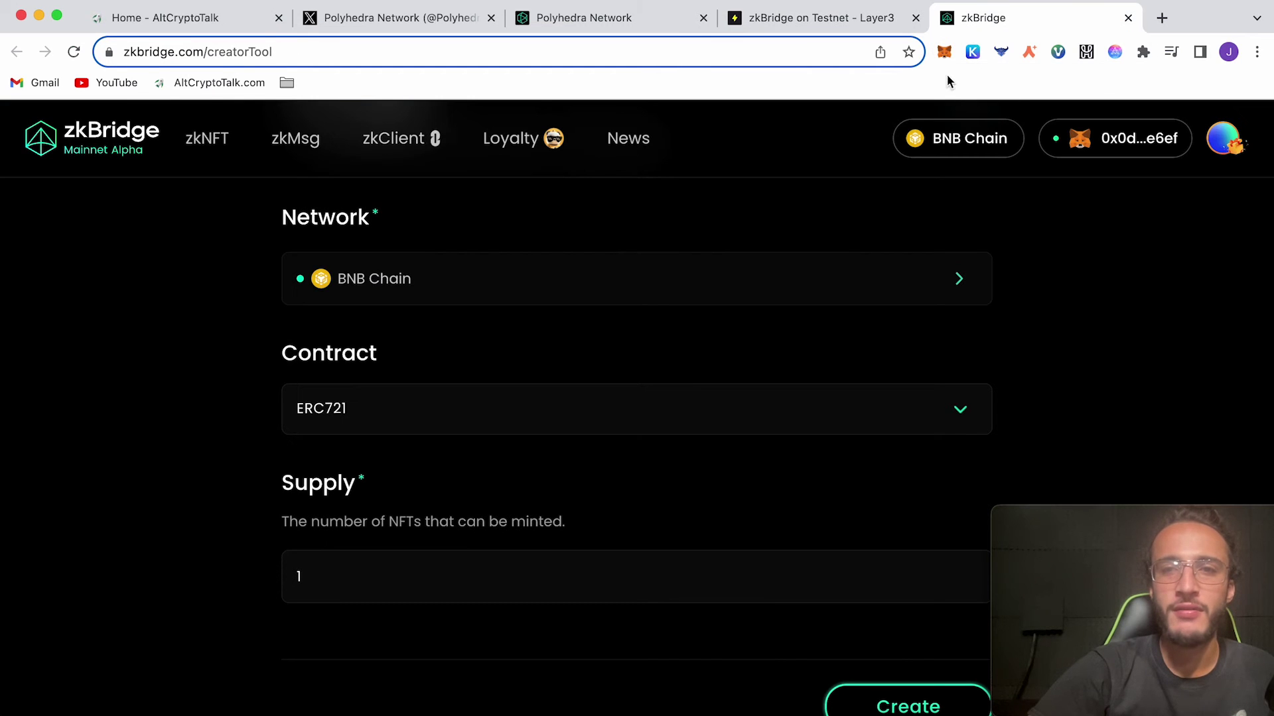
click(945, 53)
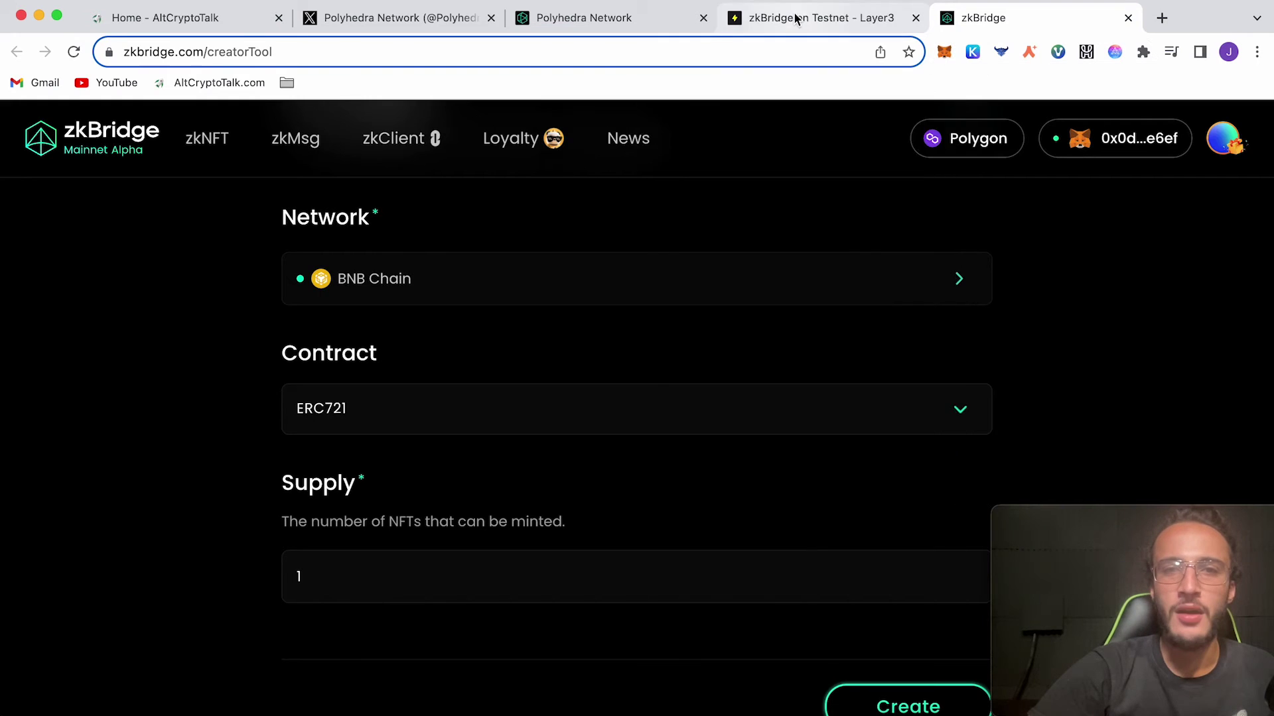
click(821, 17)
click(955, 697)
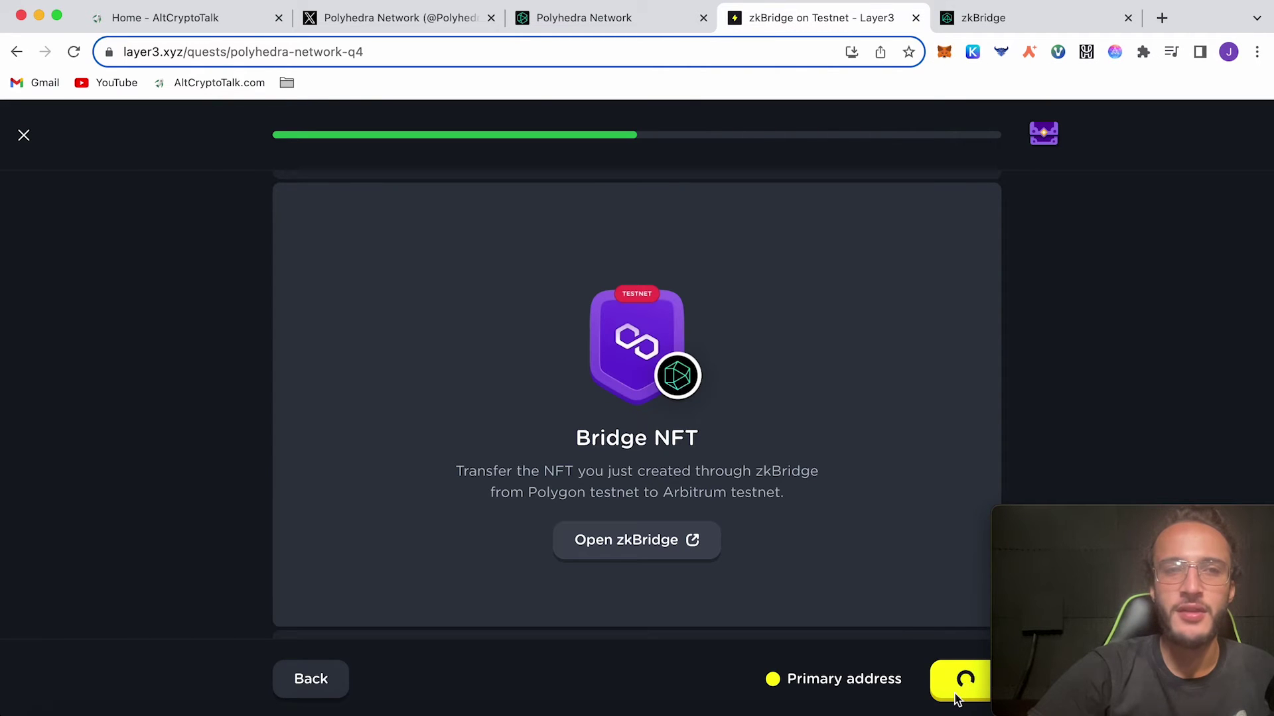
Step: Leave the Bridge NFT quest after verification finds no transaction
click(24, 135)
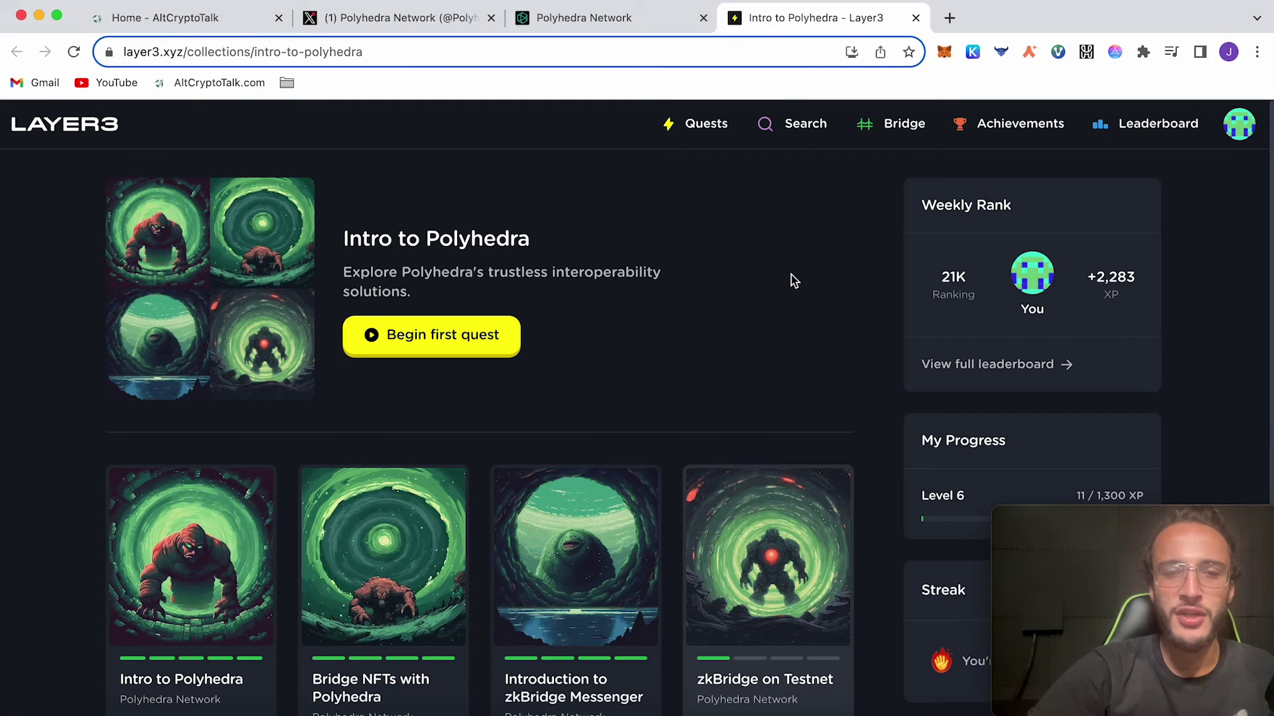
scroll(793, 280, down, 5)
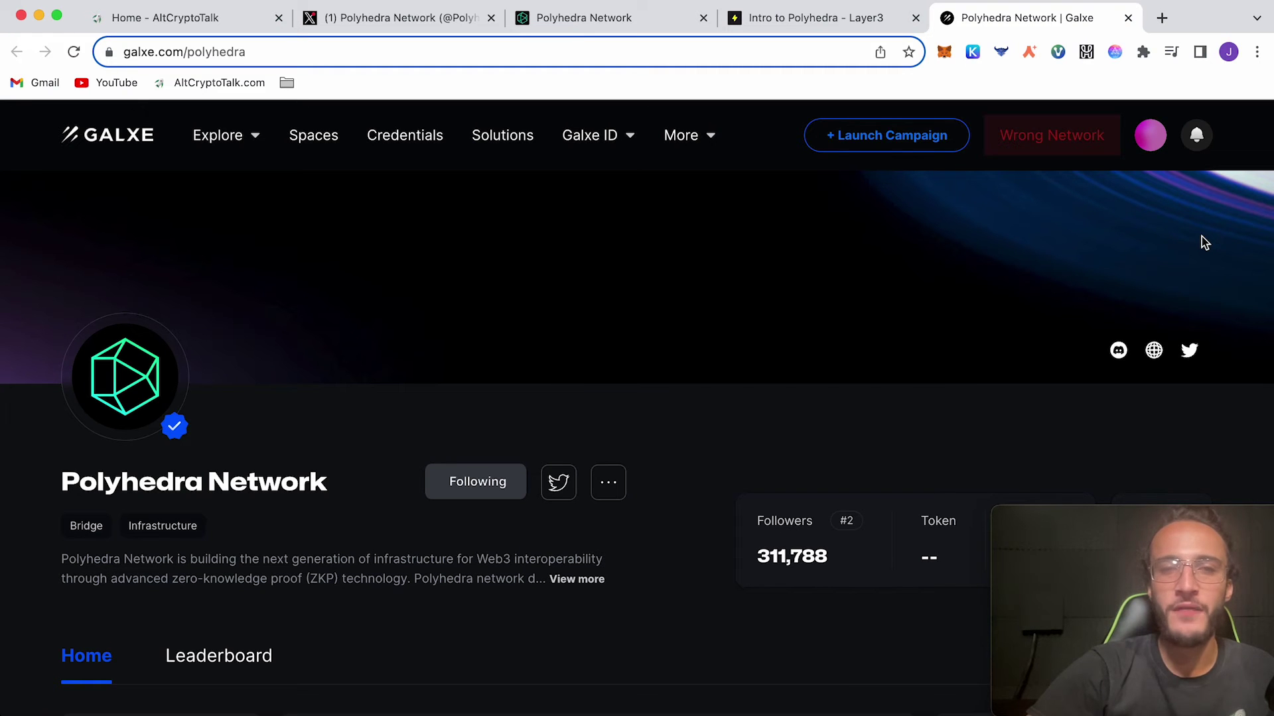
scroll(1204, 241, down, 4)
scroll(1204, 242, down, 2)
scroll(1204, 242, down, 2)
scroll(1204, 242, down, 2)
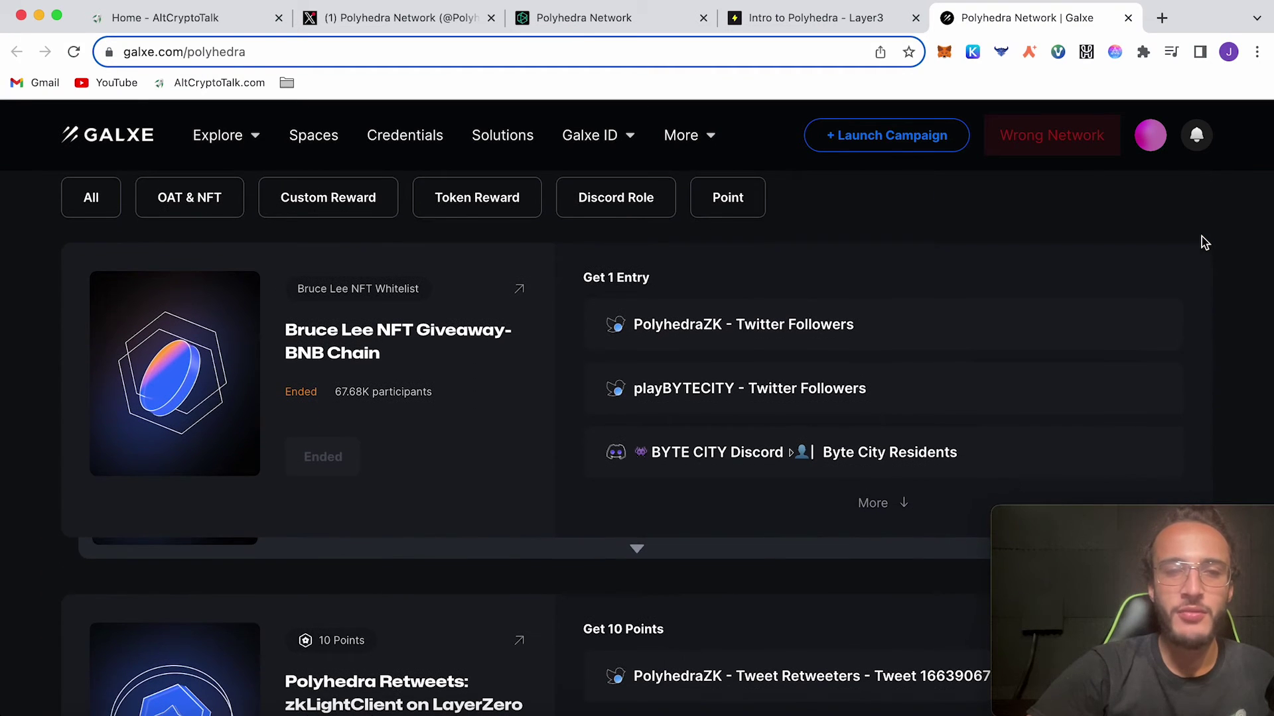
scroll(1204, 242, down, 1)
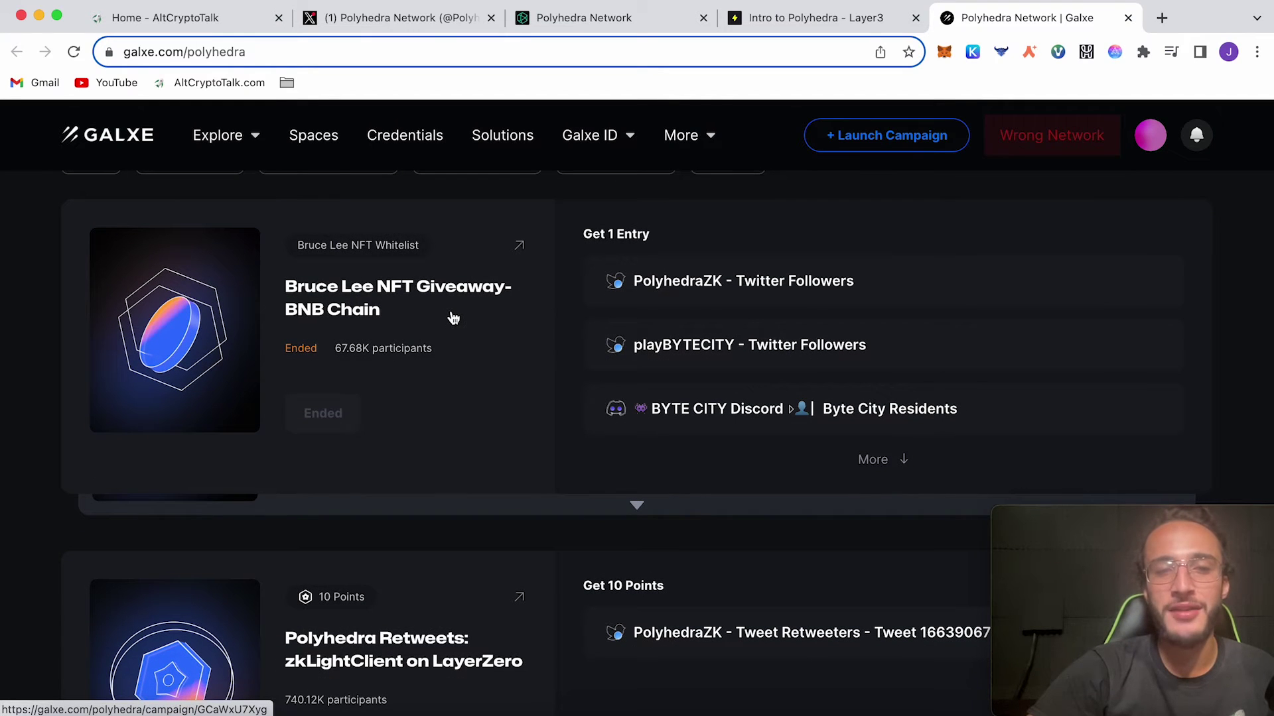
scroll(453, 318, down, 2)
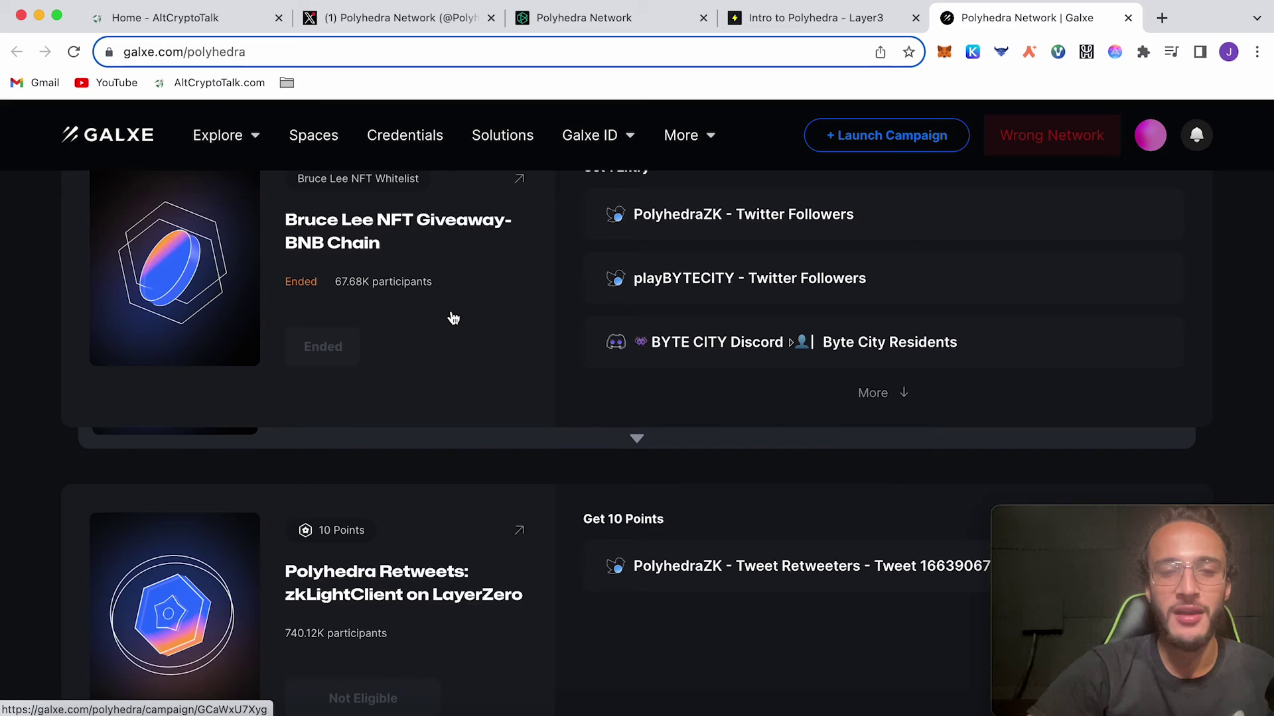
scroll(452, 318, down, 5)
scroll(453, 317, down, 2)
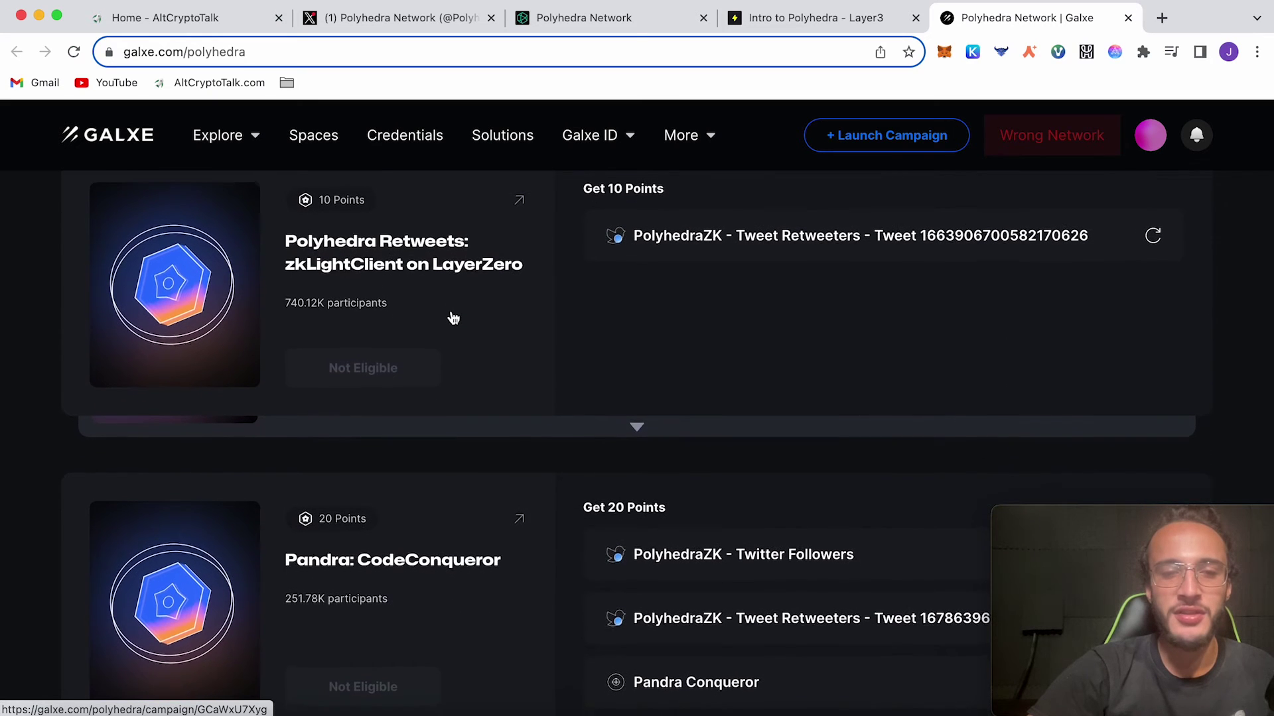
Step: Do the Tweet Retweeters task of the zkLightClient on LayerZero campaign and close the popup
click(636, 417)
click(881, 231)
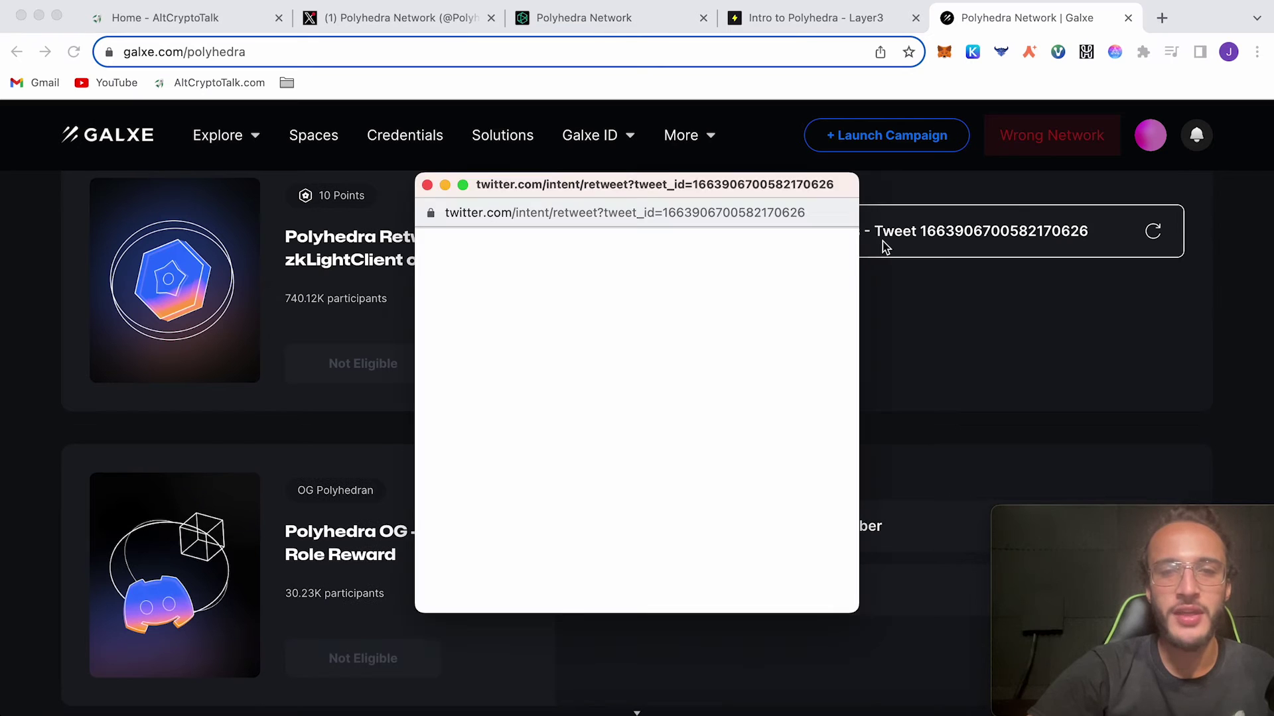
key(super+w)
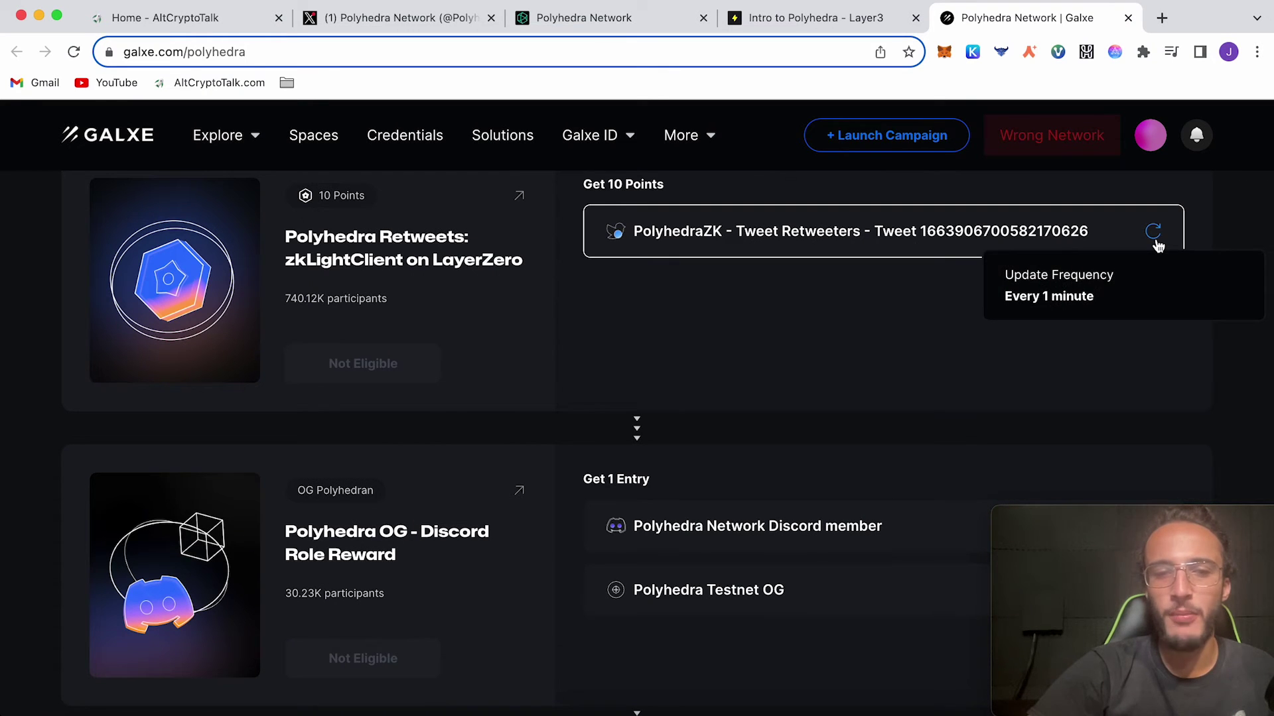
scroll(1194, 259, down, 3)
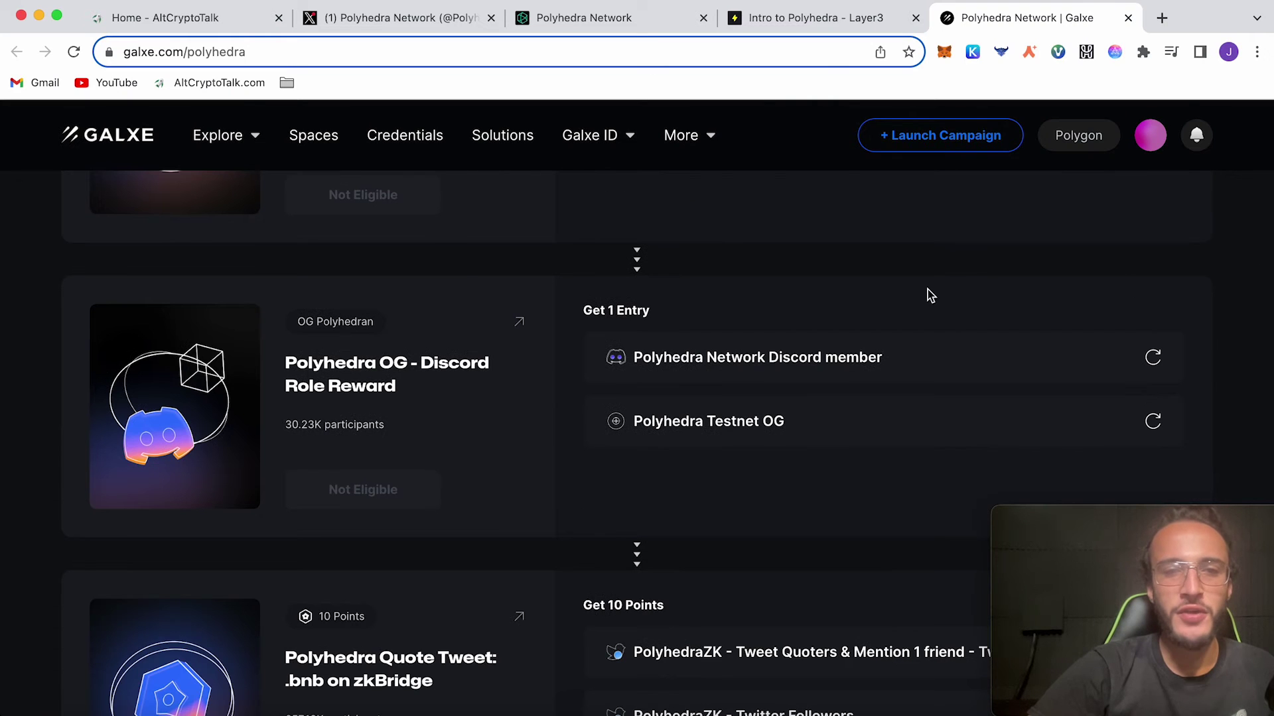
Step: Accept the Polyhedra Network Discord invite, then re-check the Discord member task in Galxe
click(841, 361)
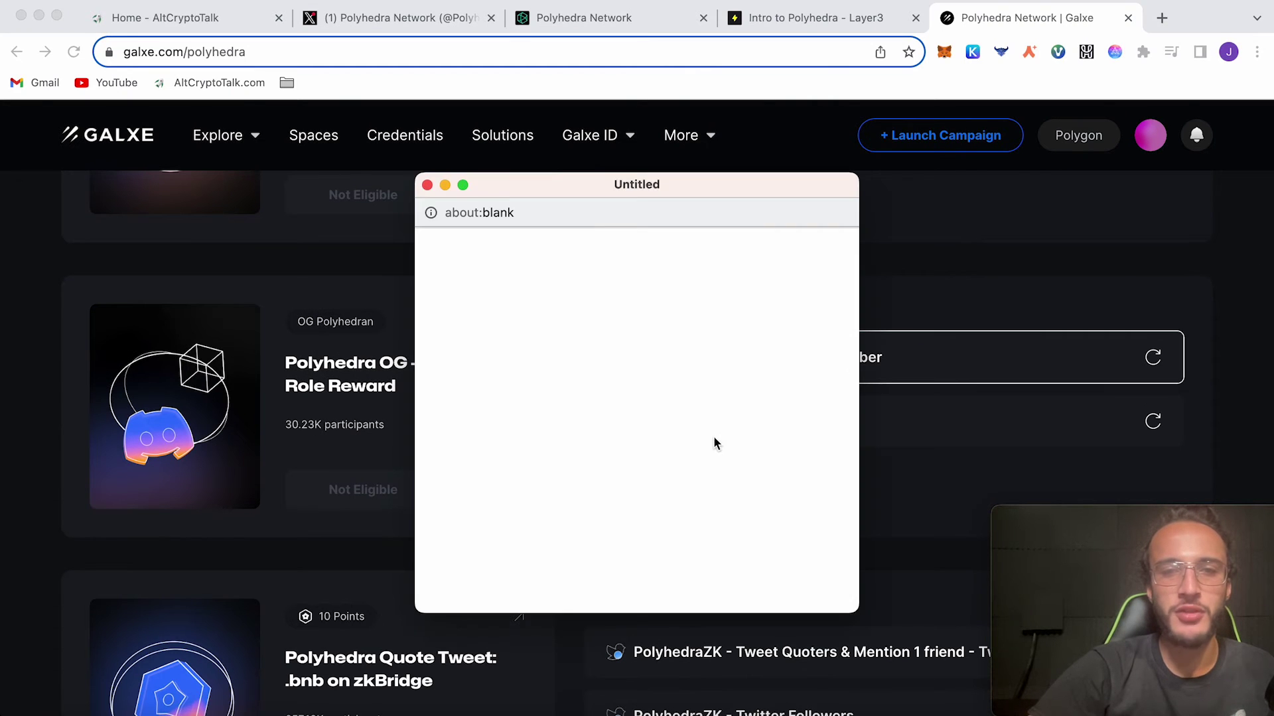
click(463, 183)
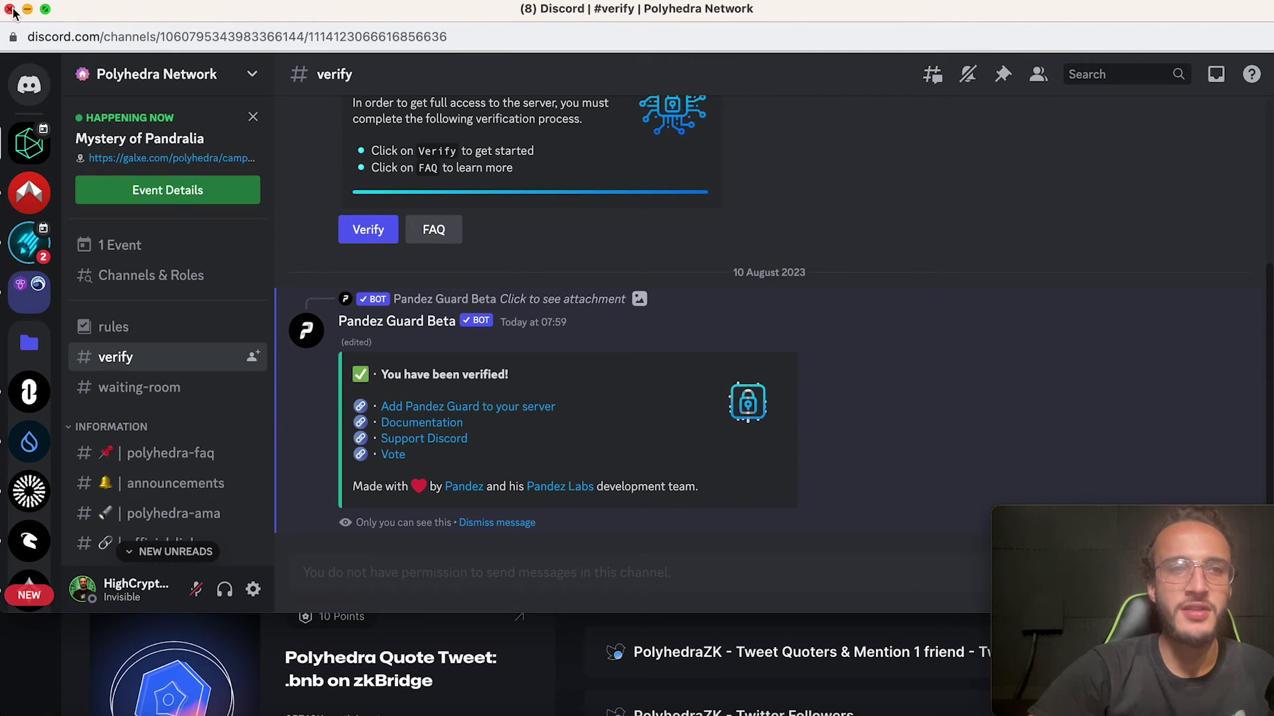
click(10, 10)
mouse_move(757, 357)
click(1151, 357)
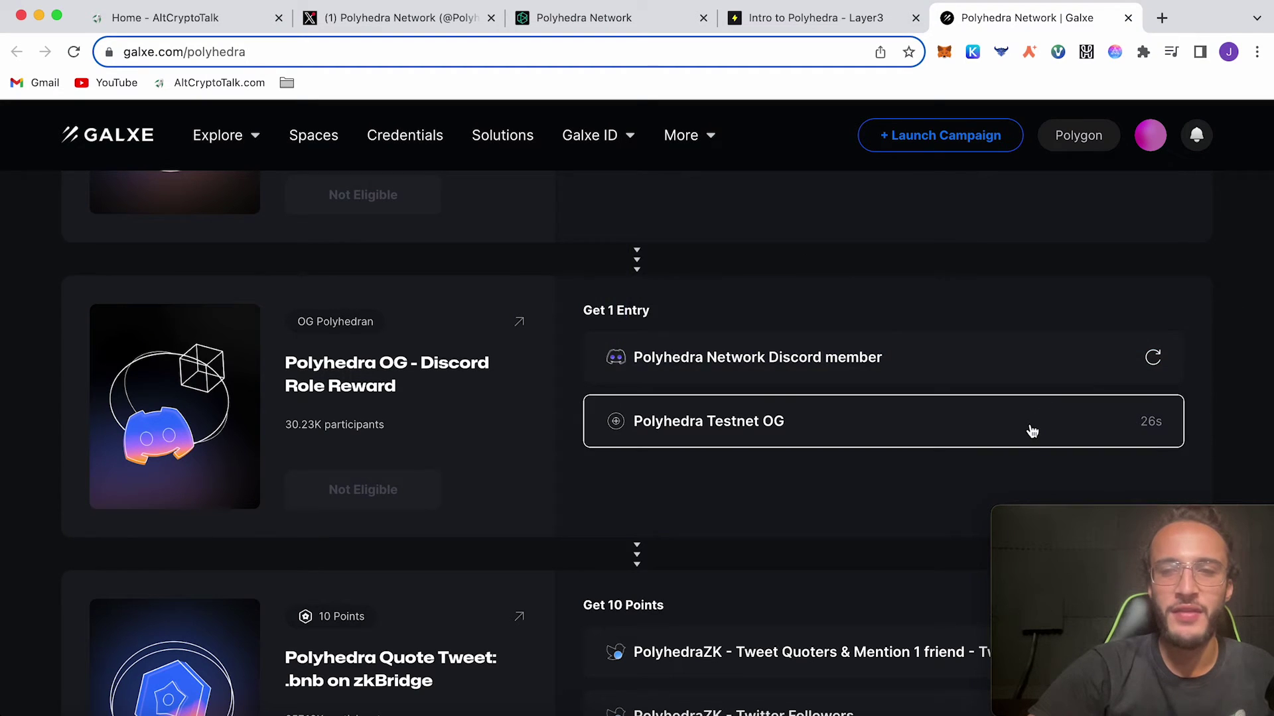
scroll(1242, 321, down, 1)
scroll(1241, 322, down, 3)
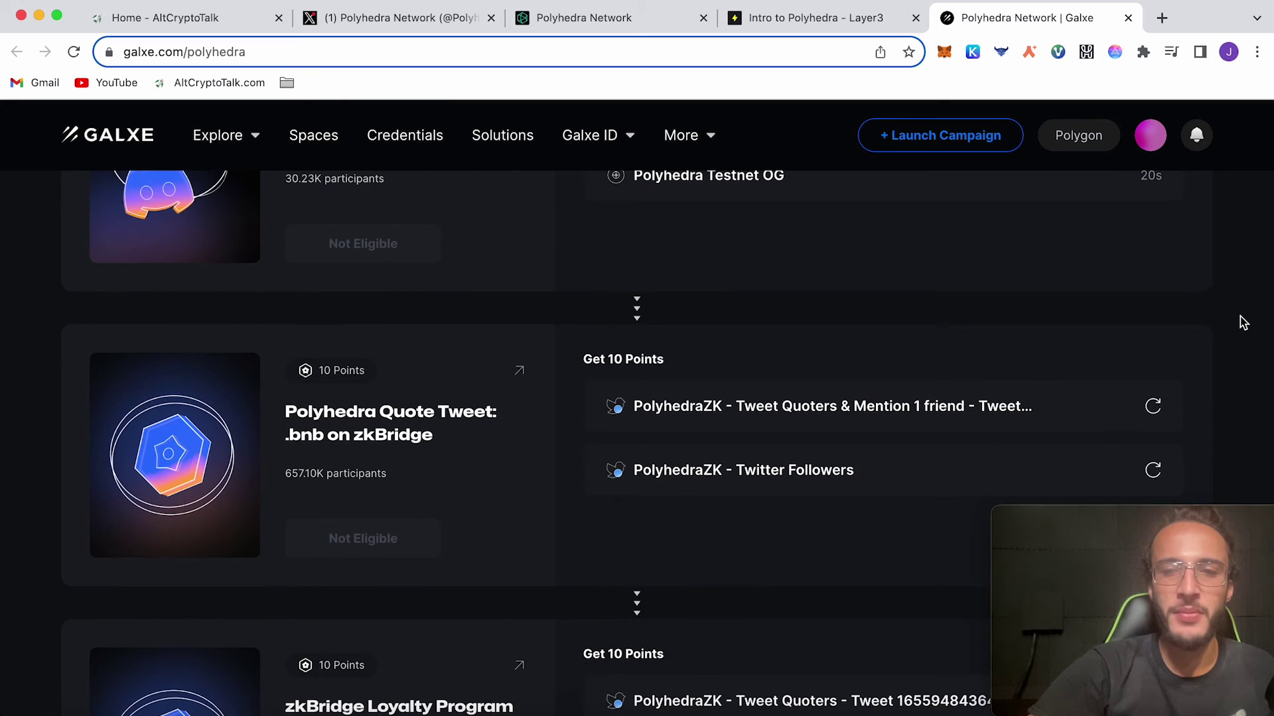
scroll(1242, 322, down, 1)
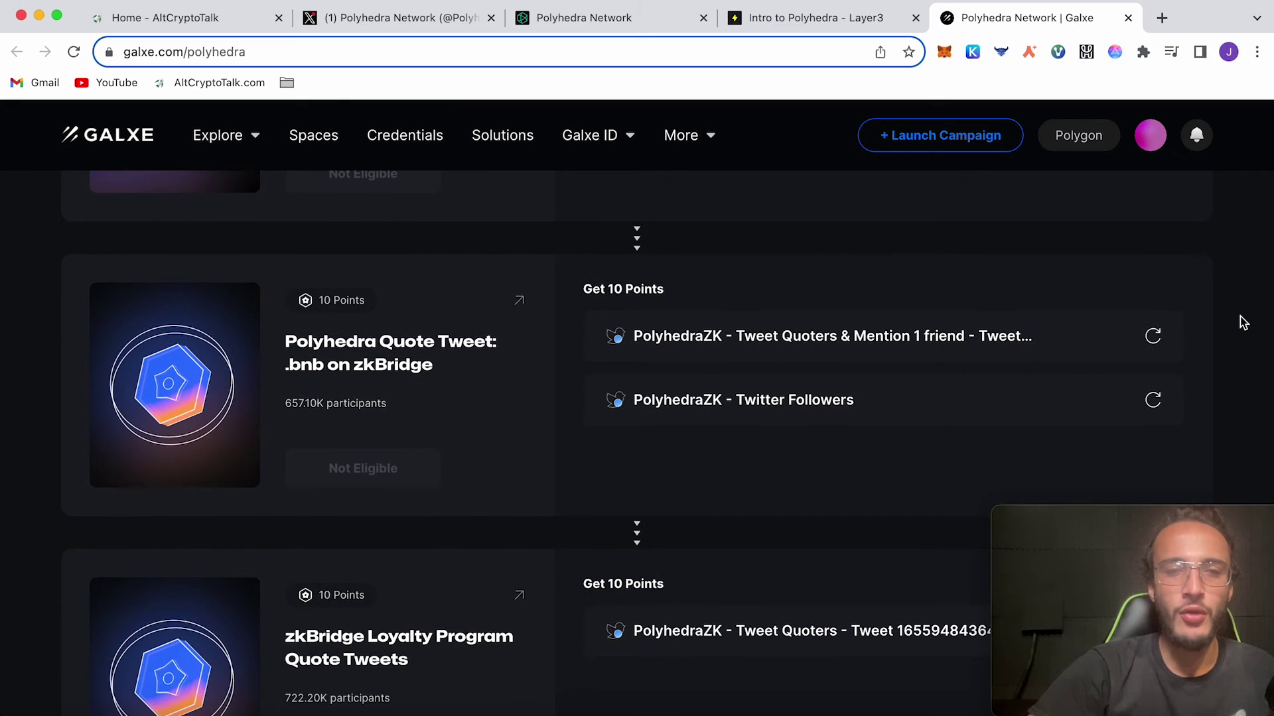
scroll(1241, 321, down, 3)
scroll(1243, 321, down, 1)
scroll(1242, 322, down, 1)
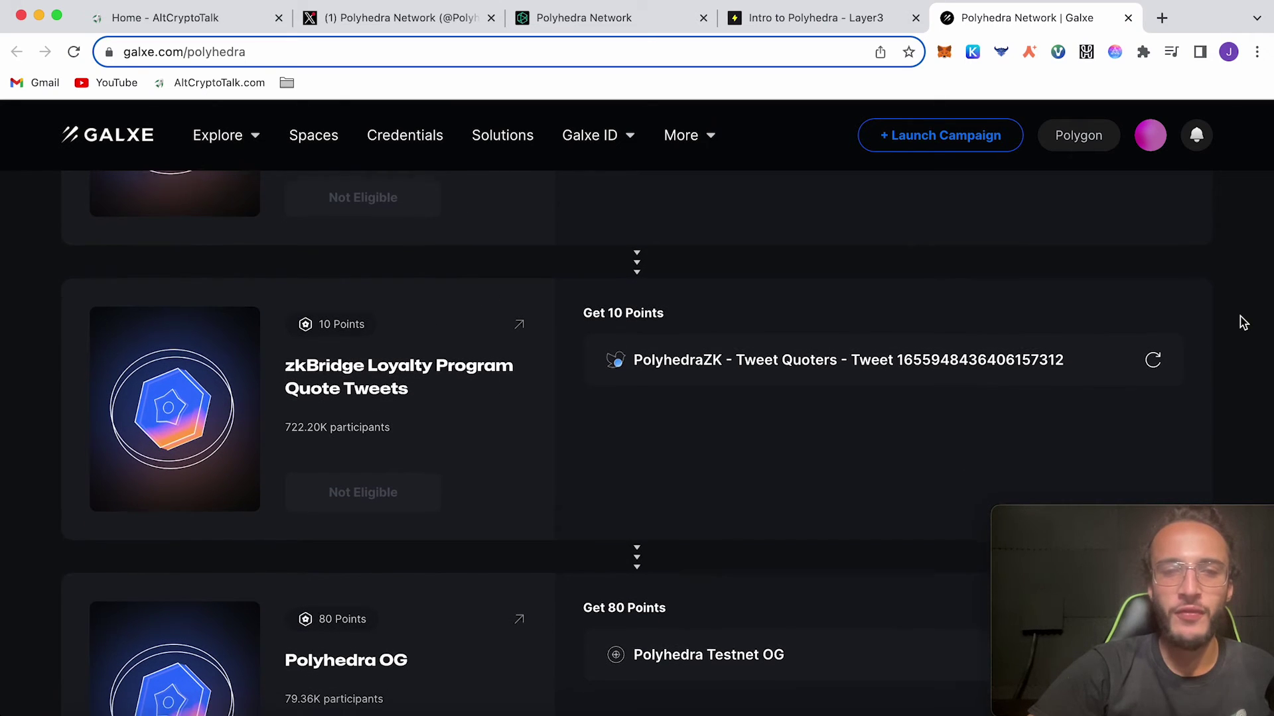
scroll(1242, 321, down, 2)
scroll(1242, 321, down, 5)
scroll(1064, 324, down, 8)
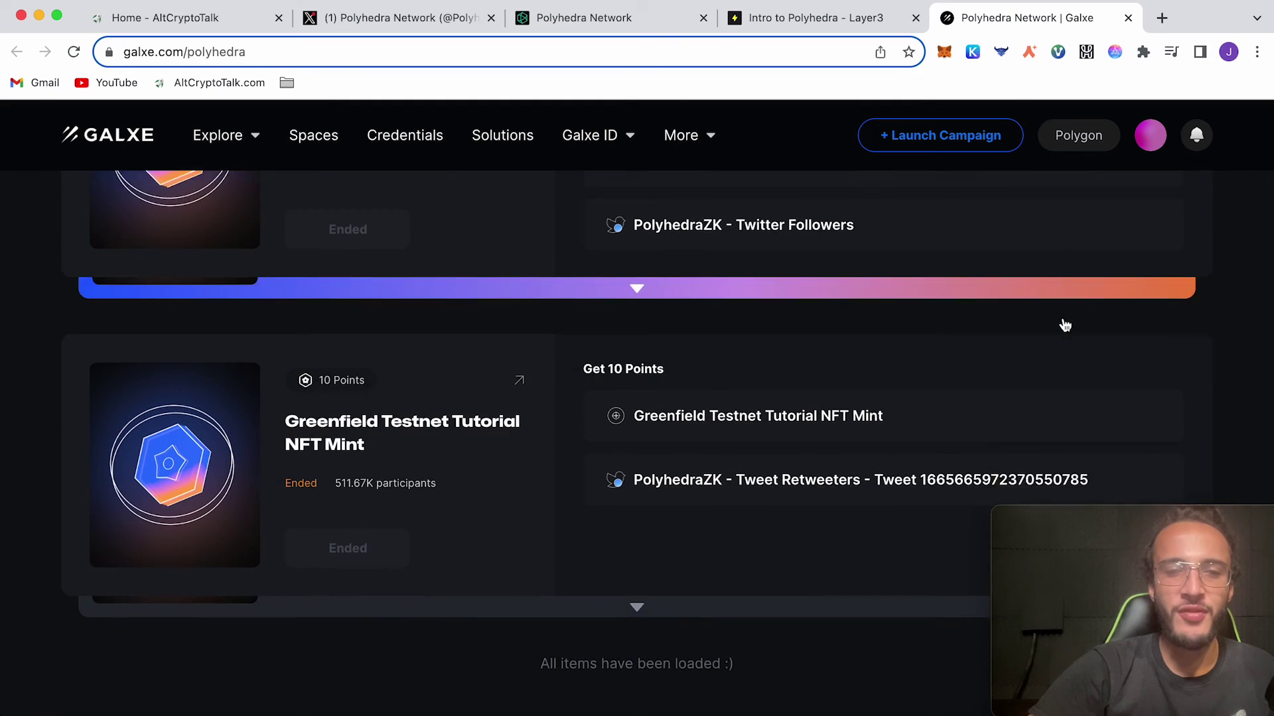
scroll(1064, 325, down, 2)
scroll(1065, 325, up, 9)
scroll(1064, 324, up, 5)
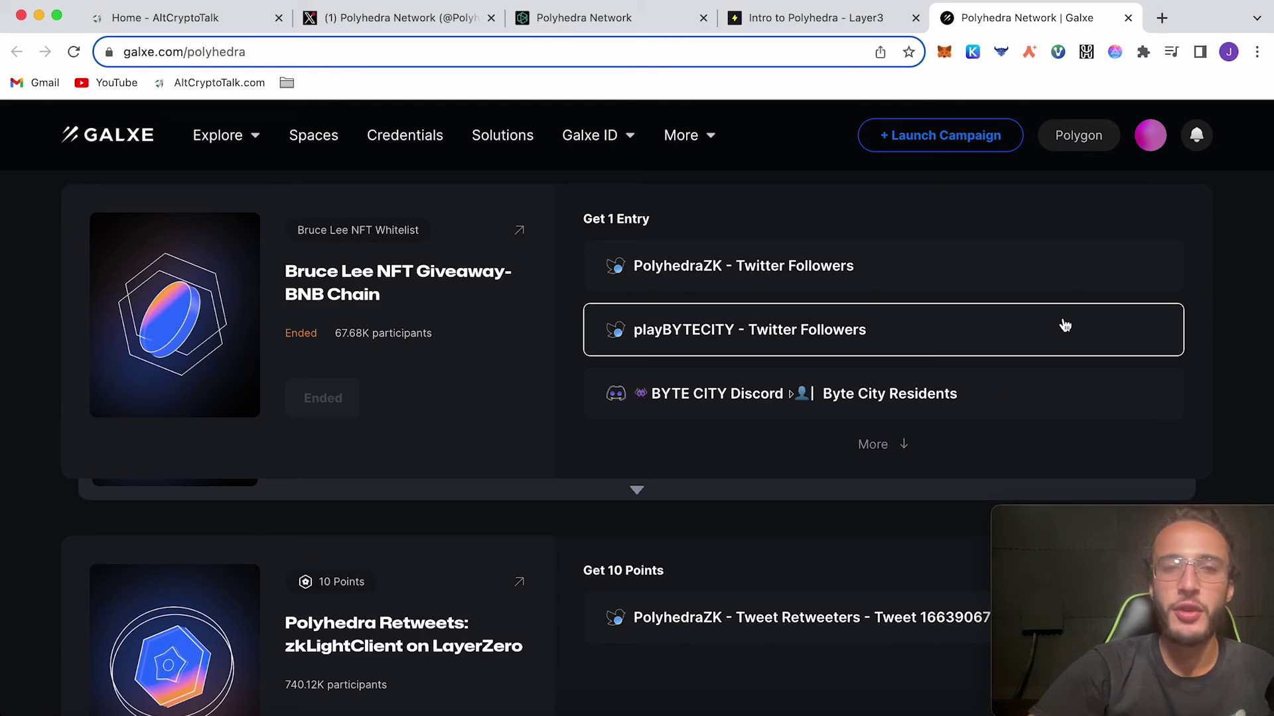
scroll(1066, 325, up, 4)
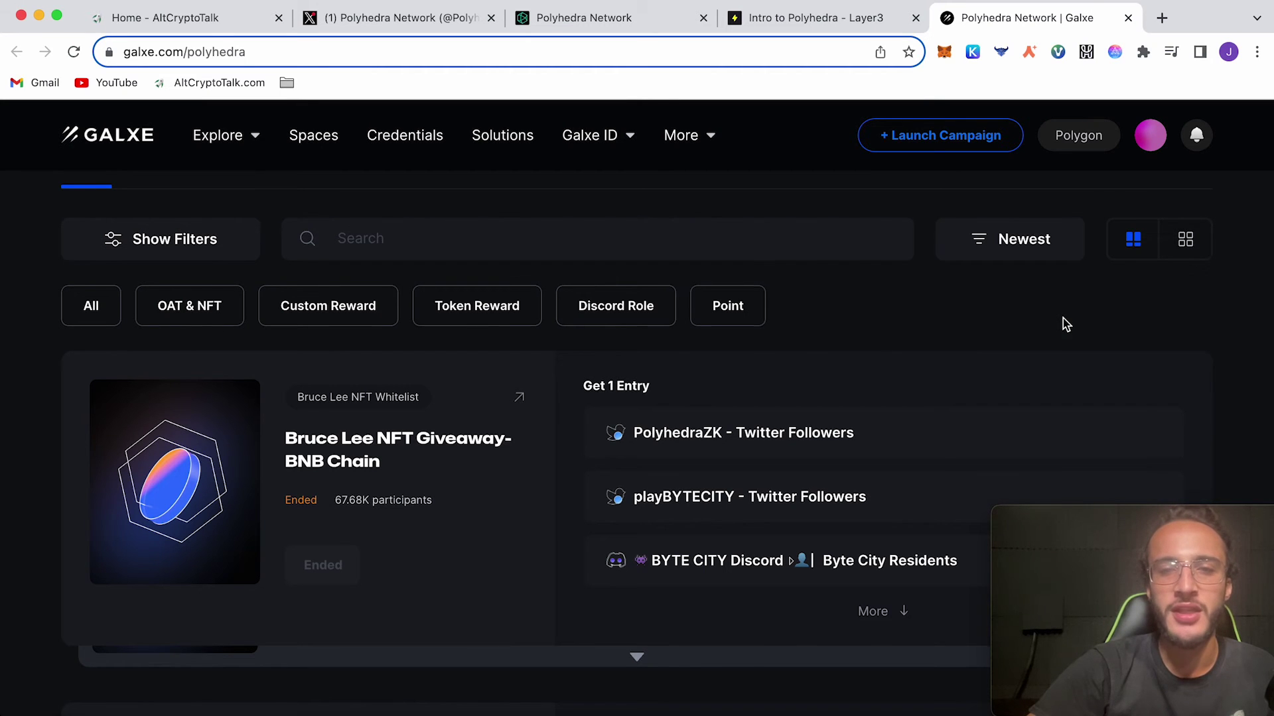
scroll(1065, 324, down, 4)
scroll(1065, 325, down, 4)
scroll(1065, 324, down, 4)
scroll(1064, 325, up, 3)
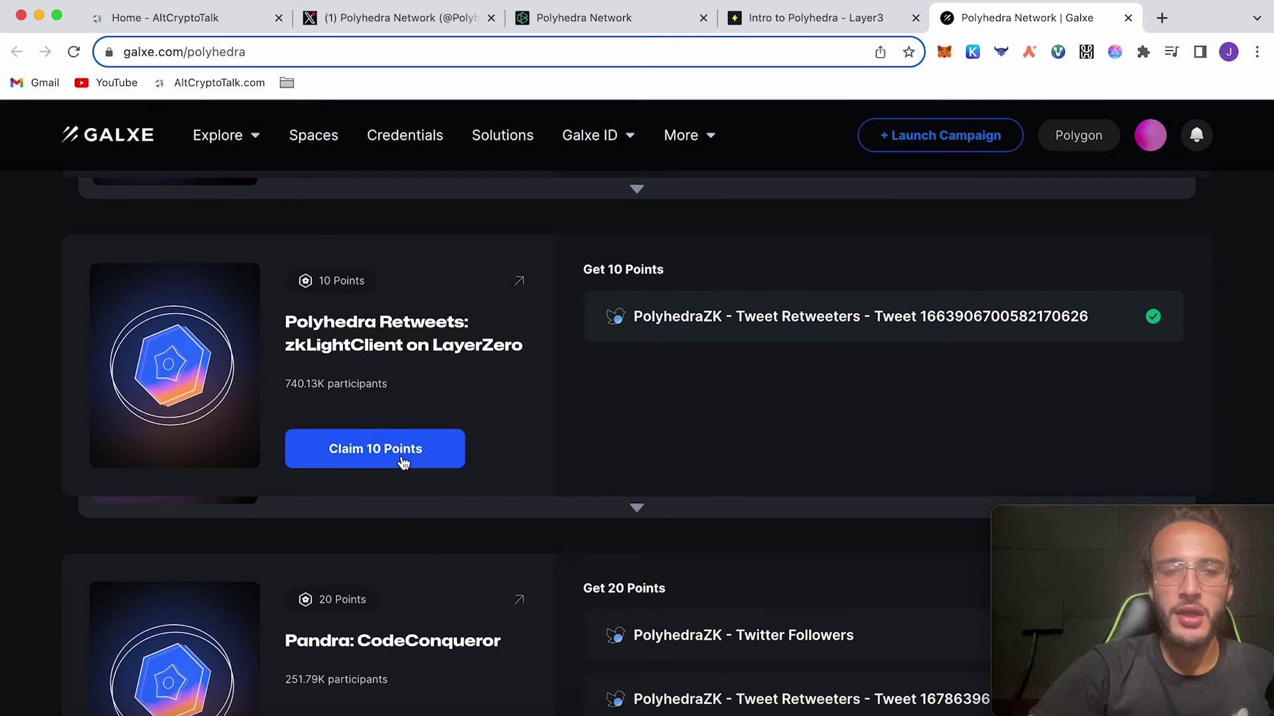
Step: Claim the 10 points for the retweet task and dismiss the zkBridge quote-tweet popup
click(375, 449)
scroll(1018, 311, down, 5)
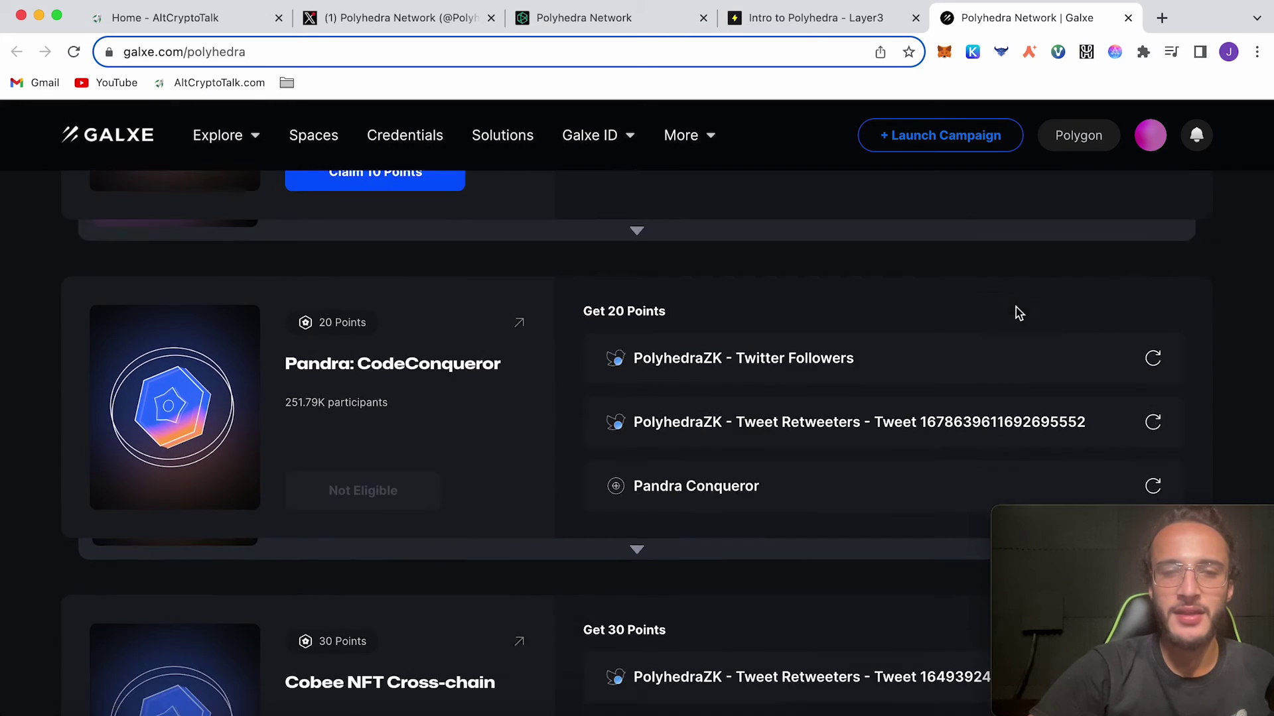
scroll(1019, 311, down, 4)
click(866, 399)
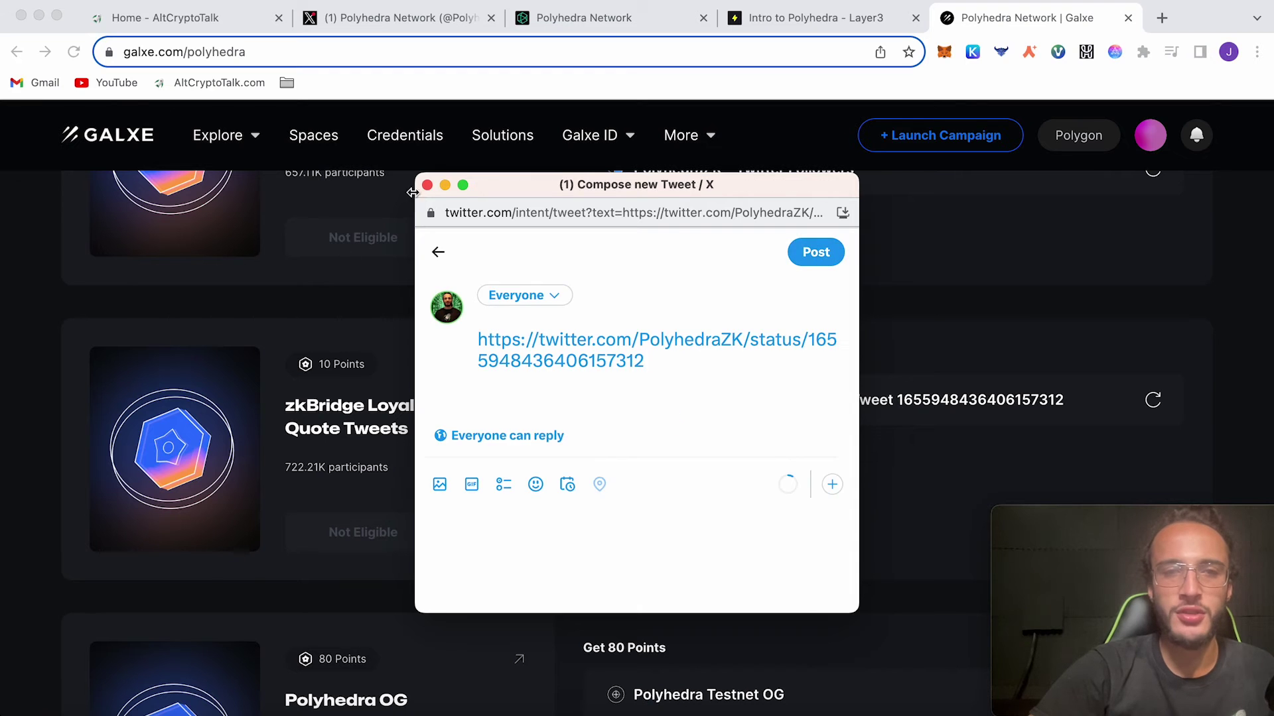
click(428, 185)
scroll(638, 358, up, 5)
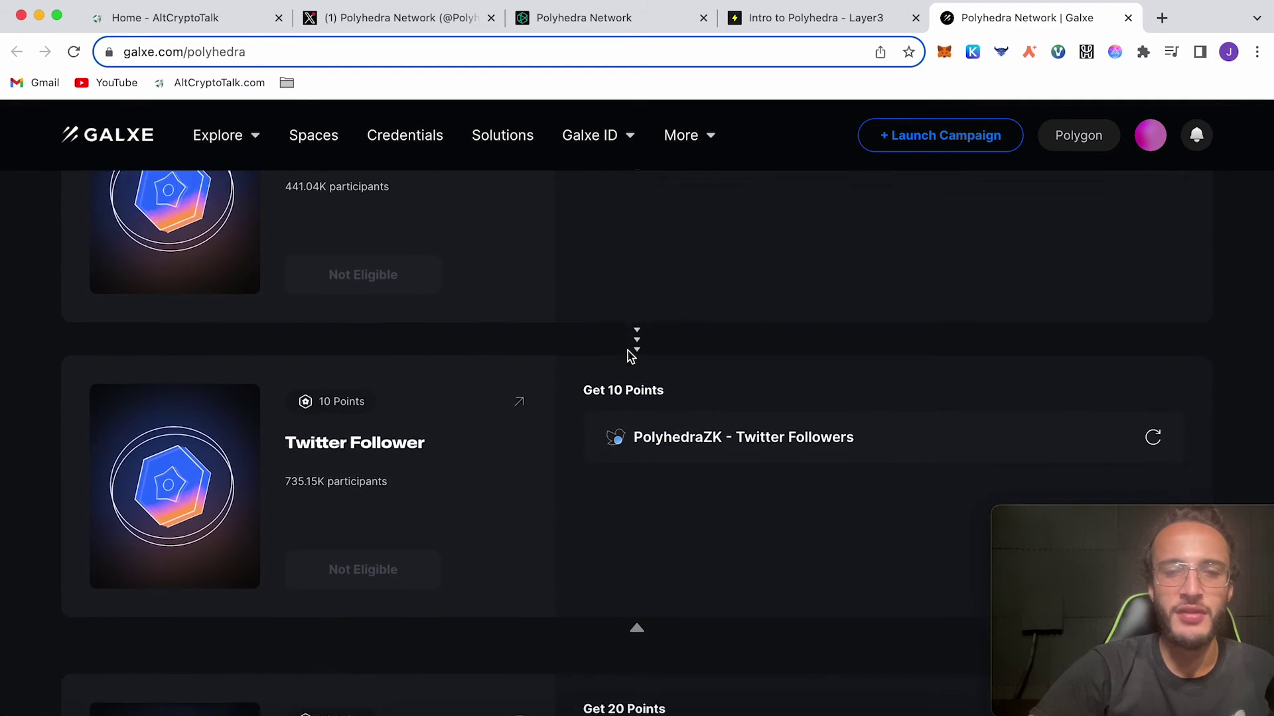
scroll(636, 359, down, 3)
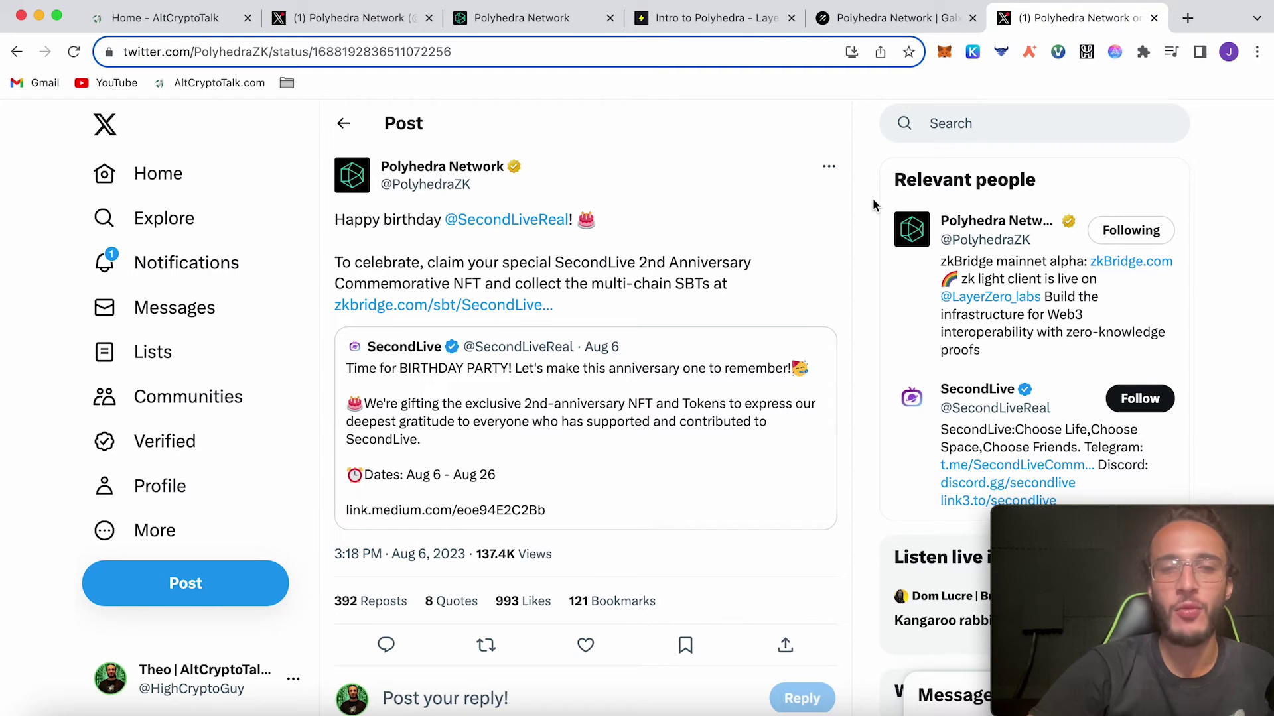
Step: From the tweet's zkbridge.com link, connect MetaMask and sign the zkBridge login message
click(435, 304)
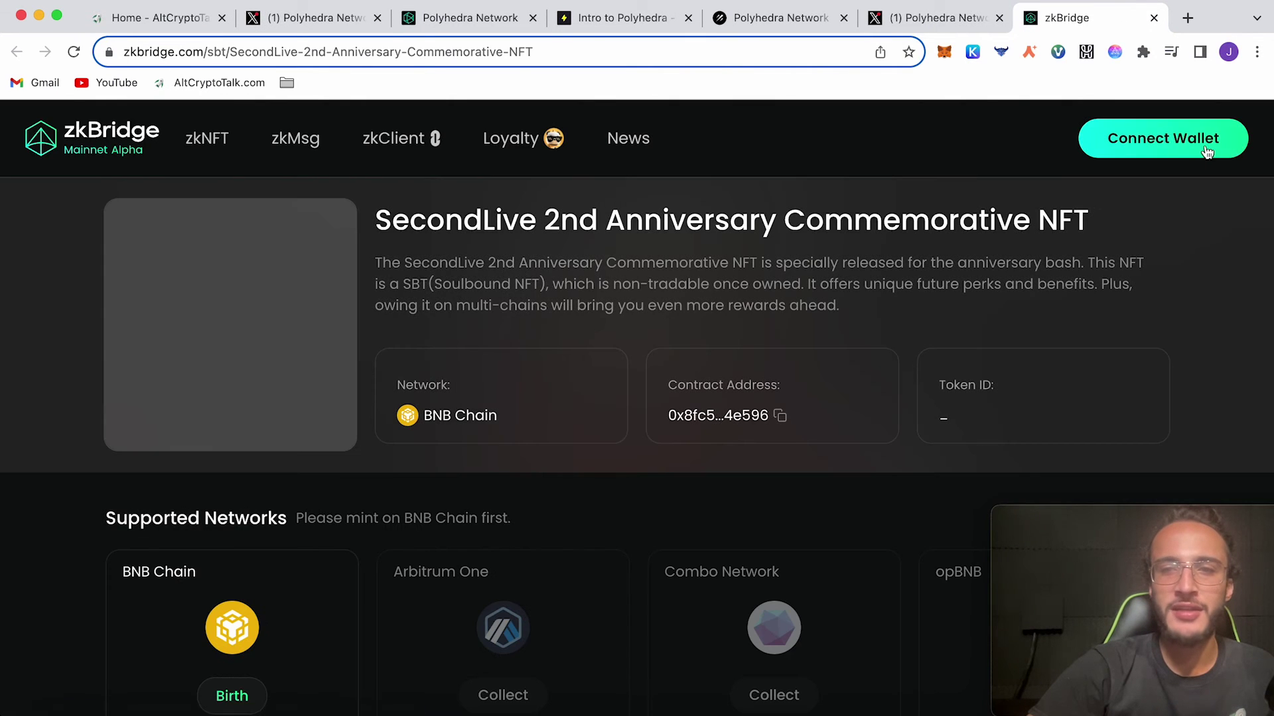
click(1206, 149)
click(700, 389)
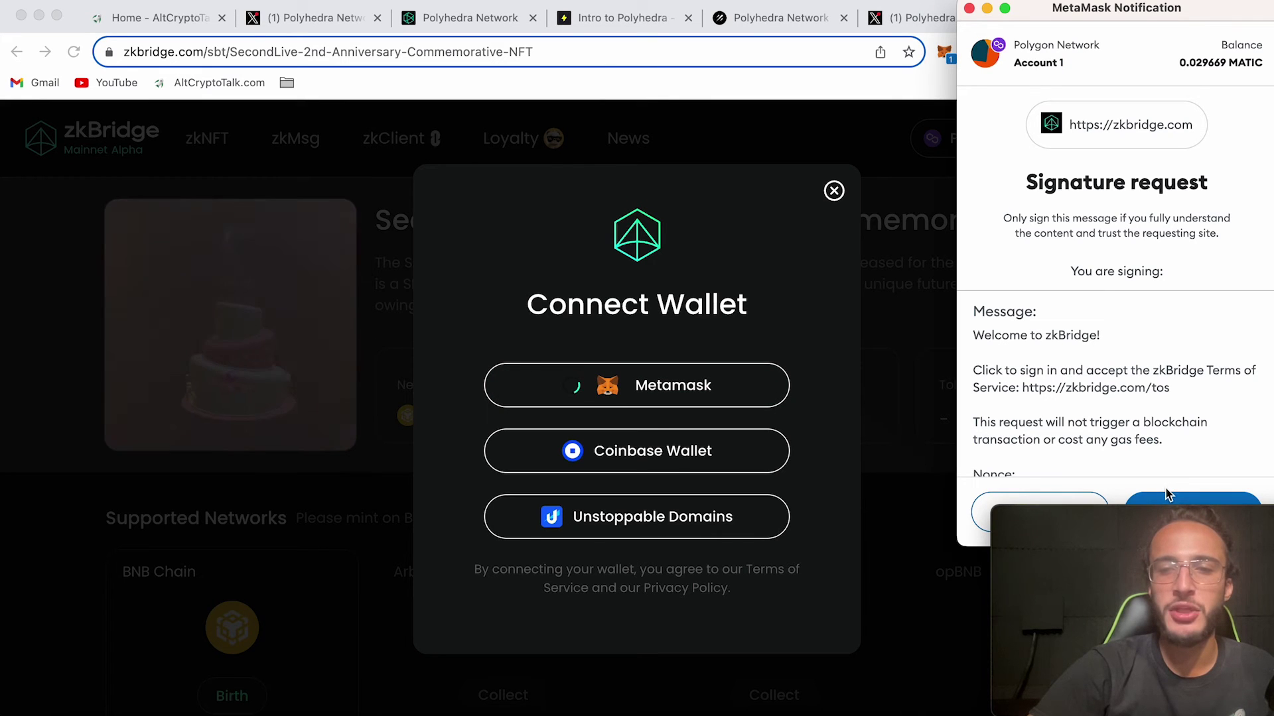
click(1165, 502)
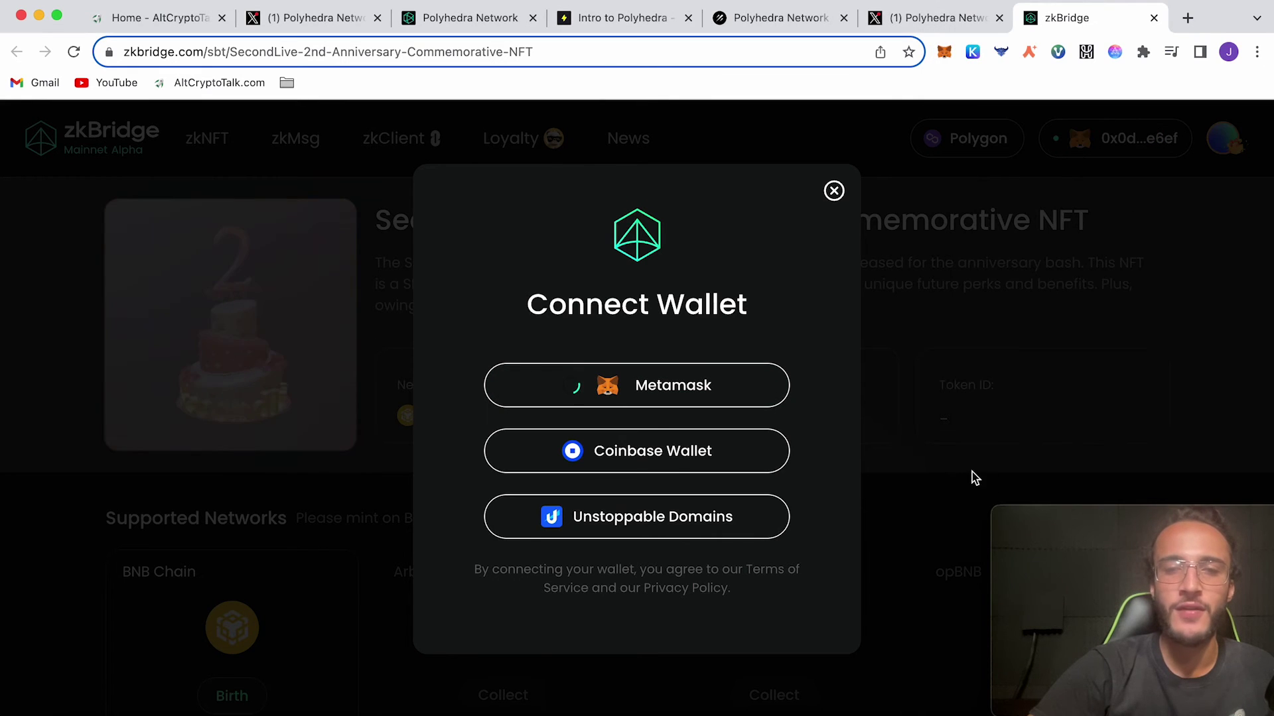
scroll(866, 463, down, 3)
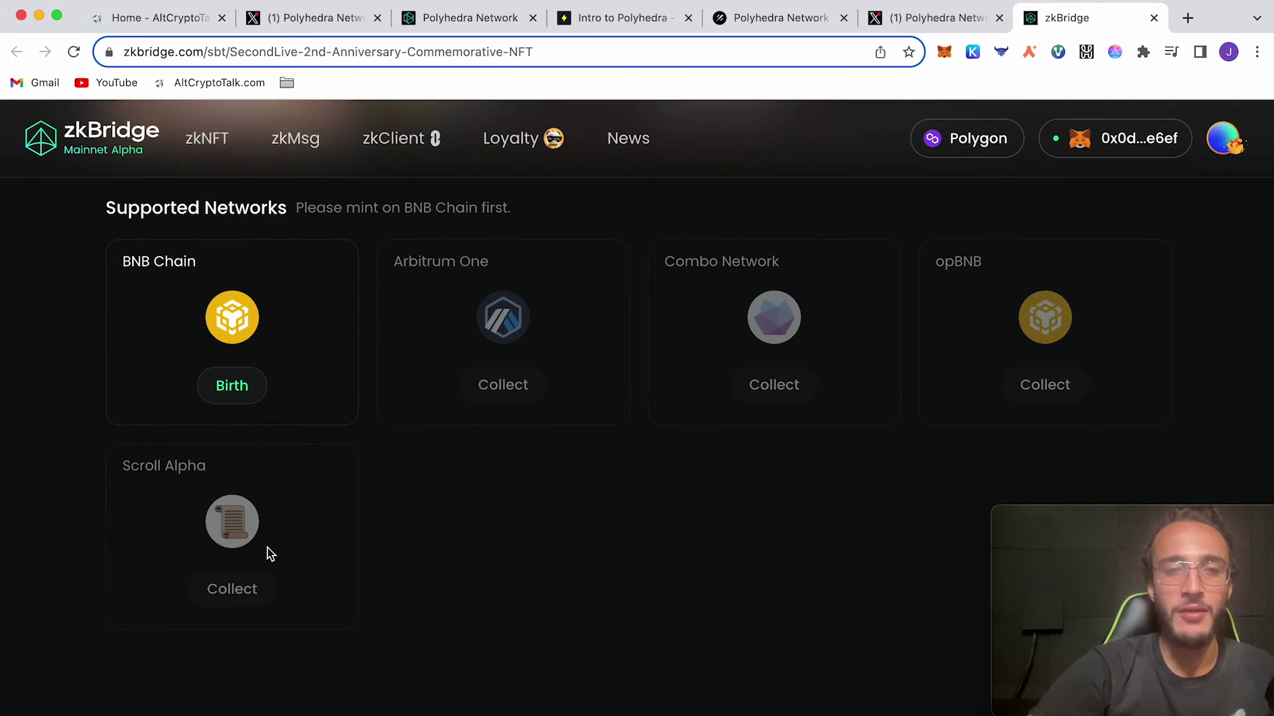
scroll(268, 549, up, 1)
Step: Mint the SecondLive anniversary NFT via Birth on BNB Chain, approving the switch to BNB Smart Chain
click(246, 488)
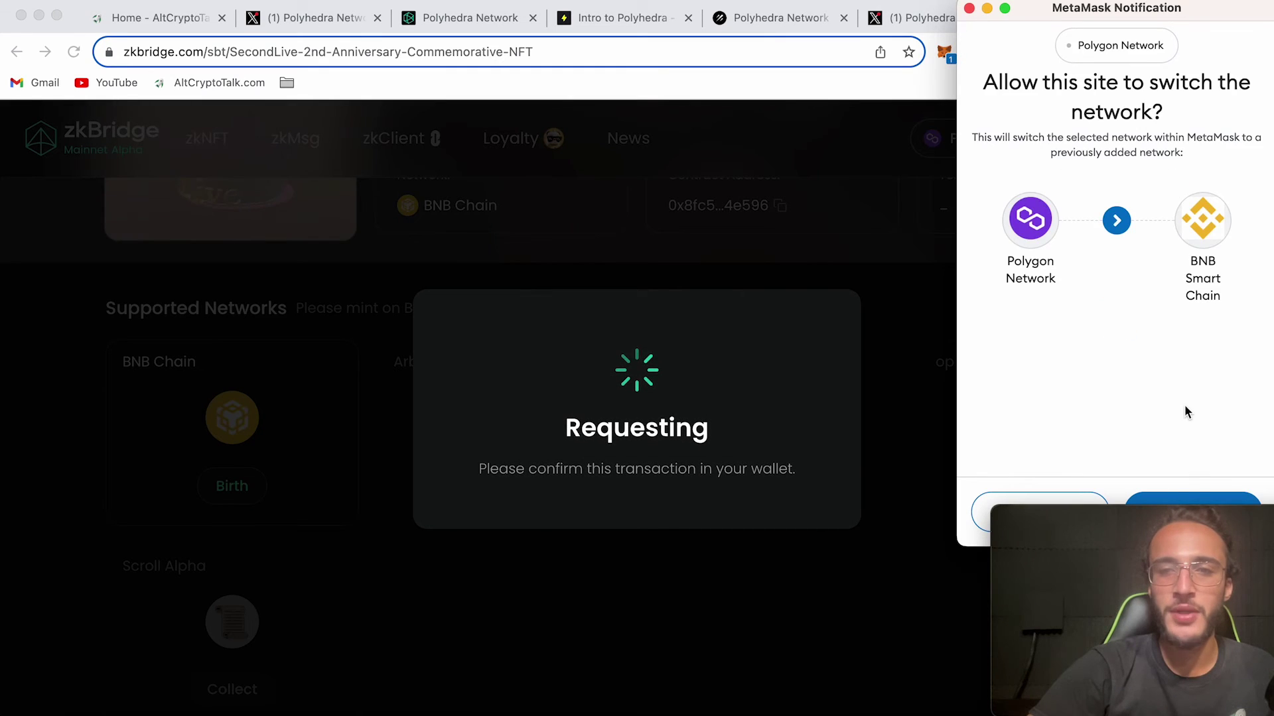
click(1189, 500)
click(1189, 500)
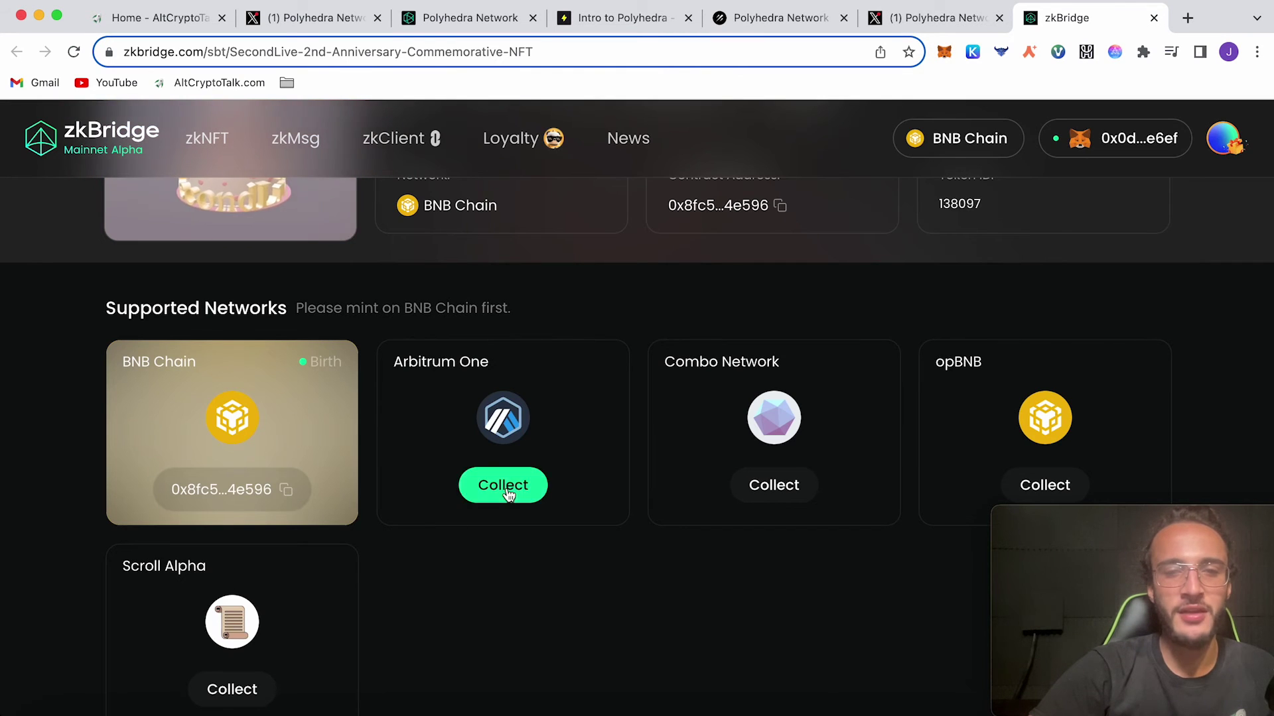
scroll(508, 492, up, 5)
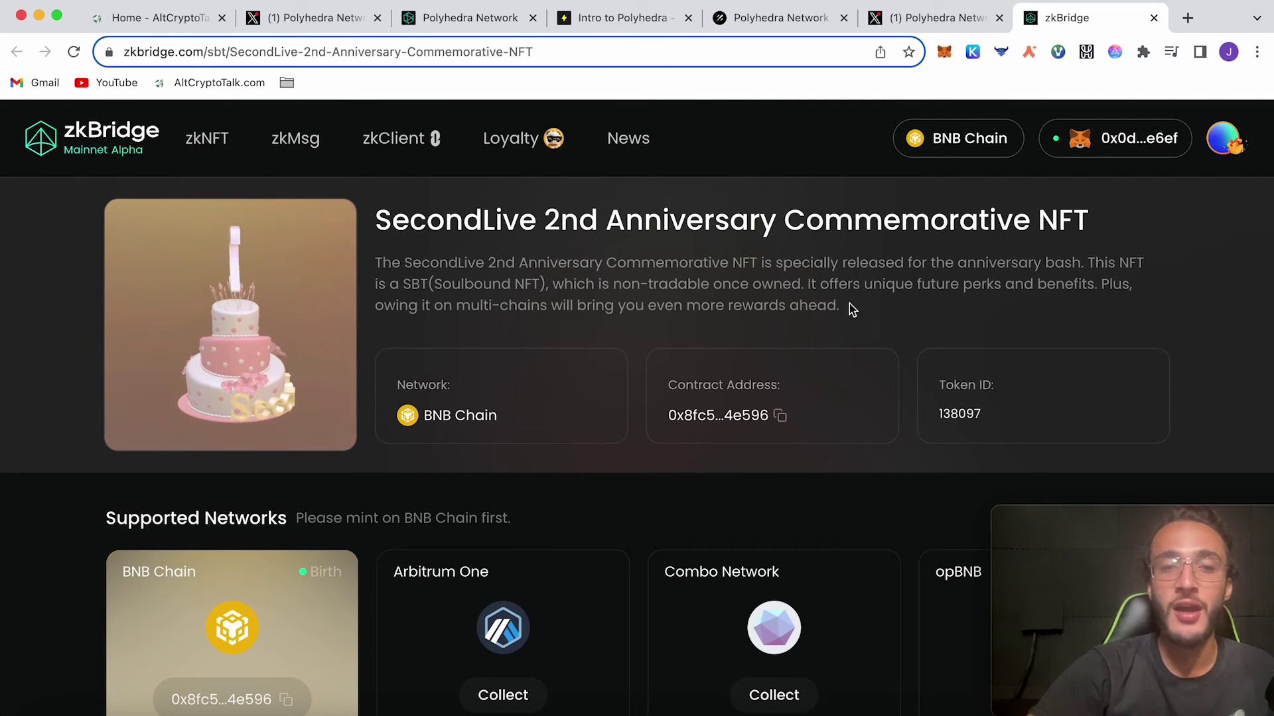
scroll(849, 304, down, 2)
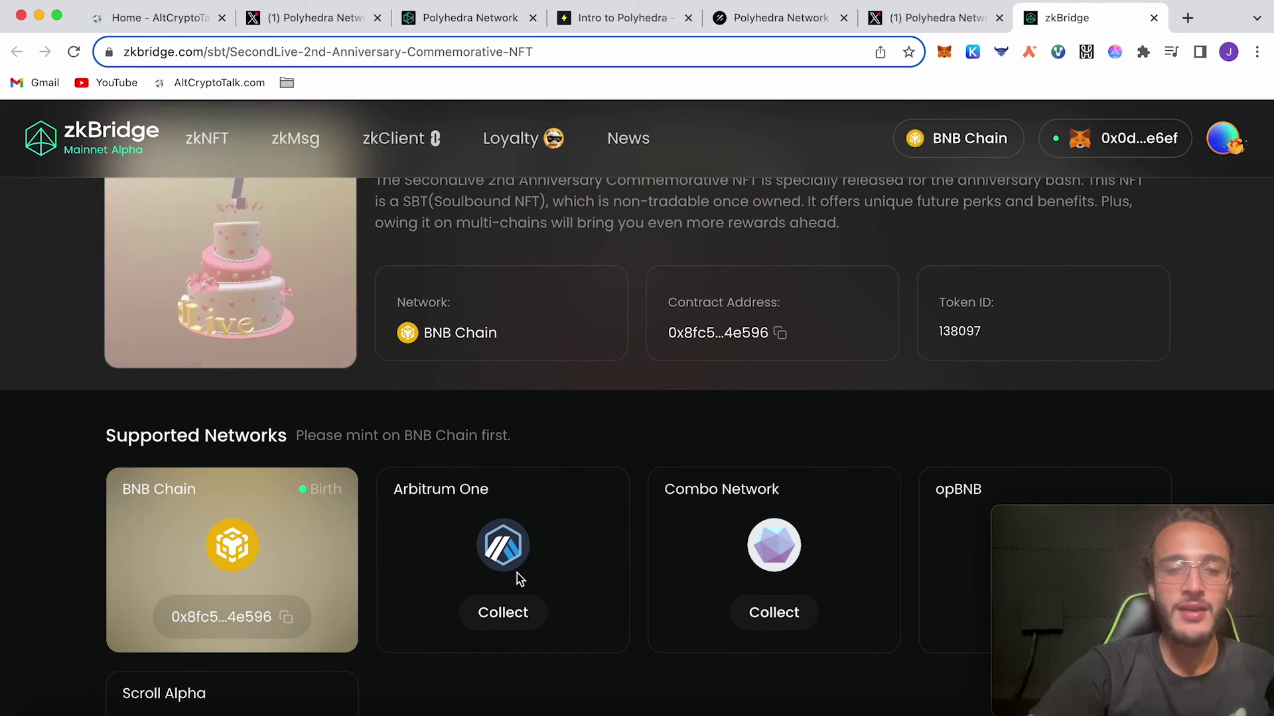
Step: Collect the SecondLive NFT to Arbitrum One and Combo Network, confirming each transfer in MetaMask
click(508, 613)
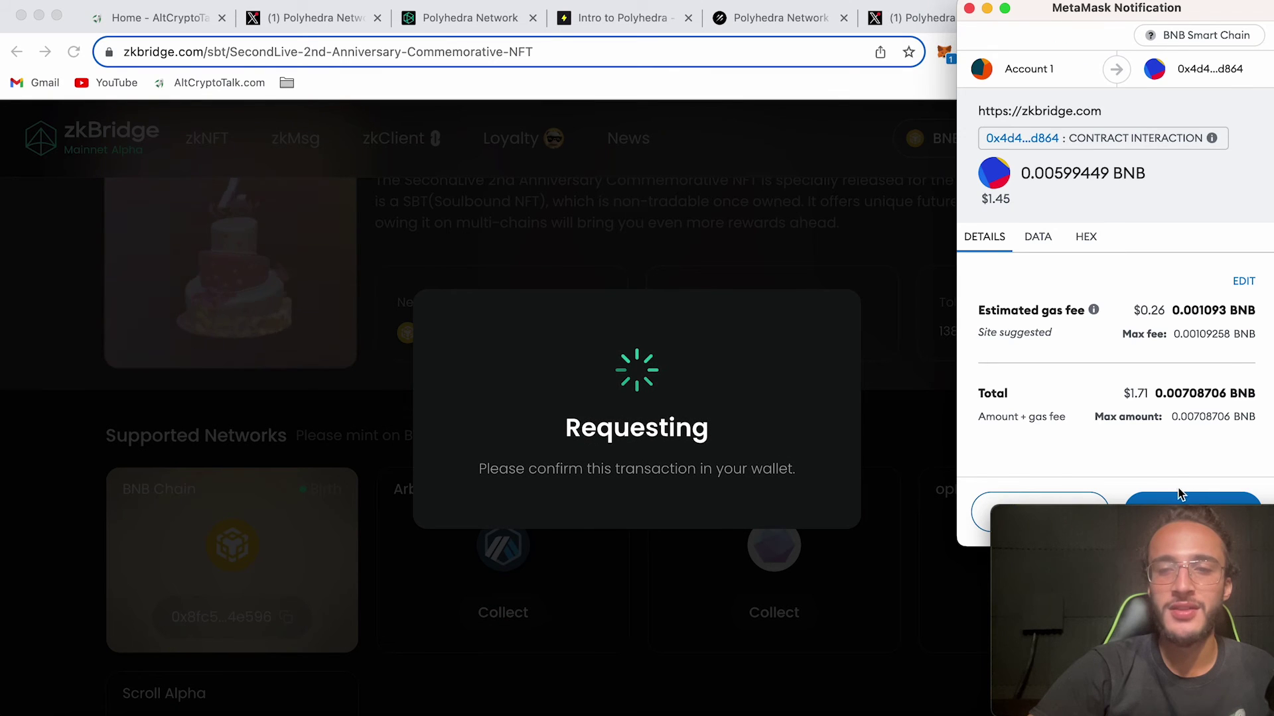
click(1174, 503)
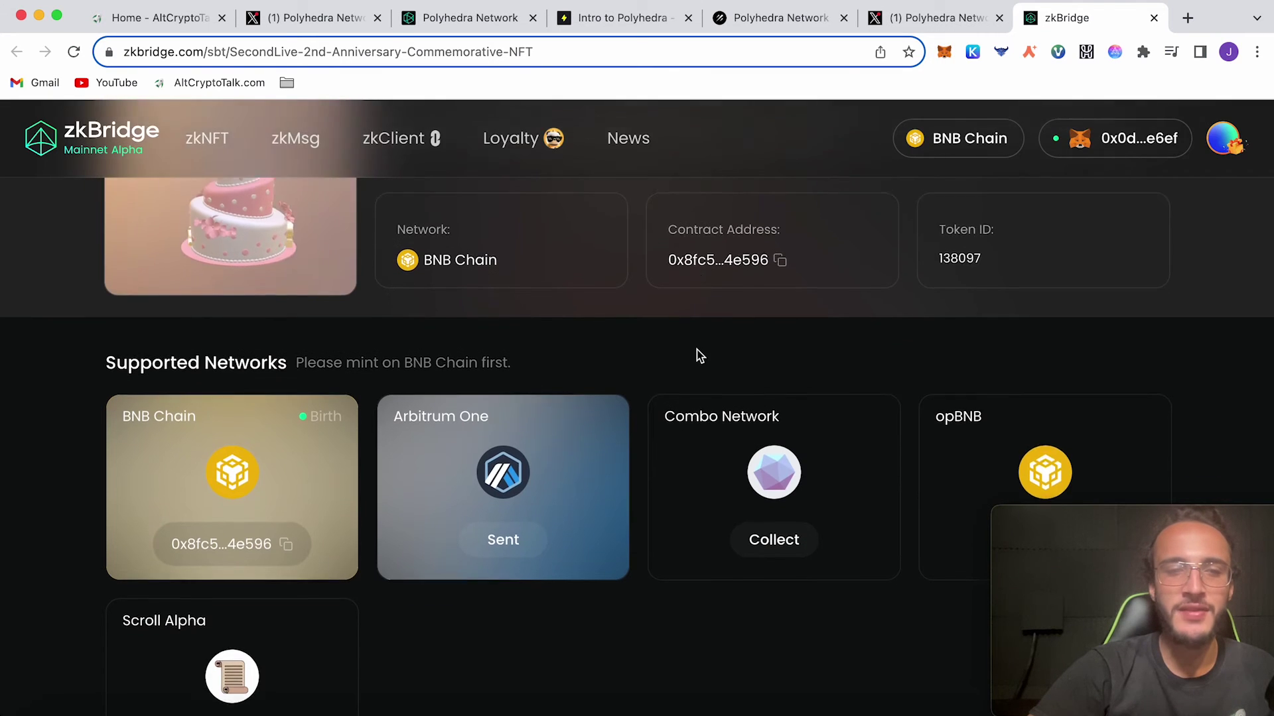
scroll(696, 355, up, 3)
scroll(767, 398, down, 5)
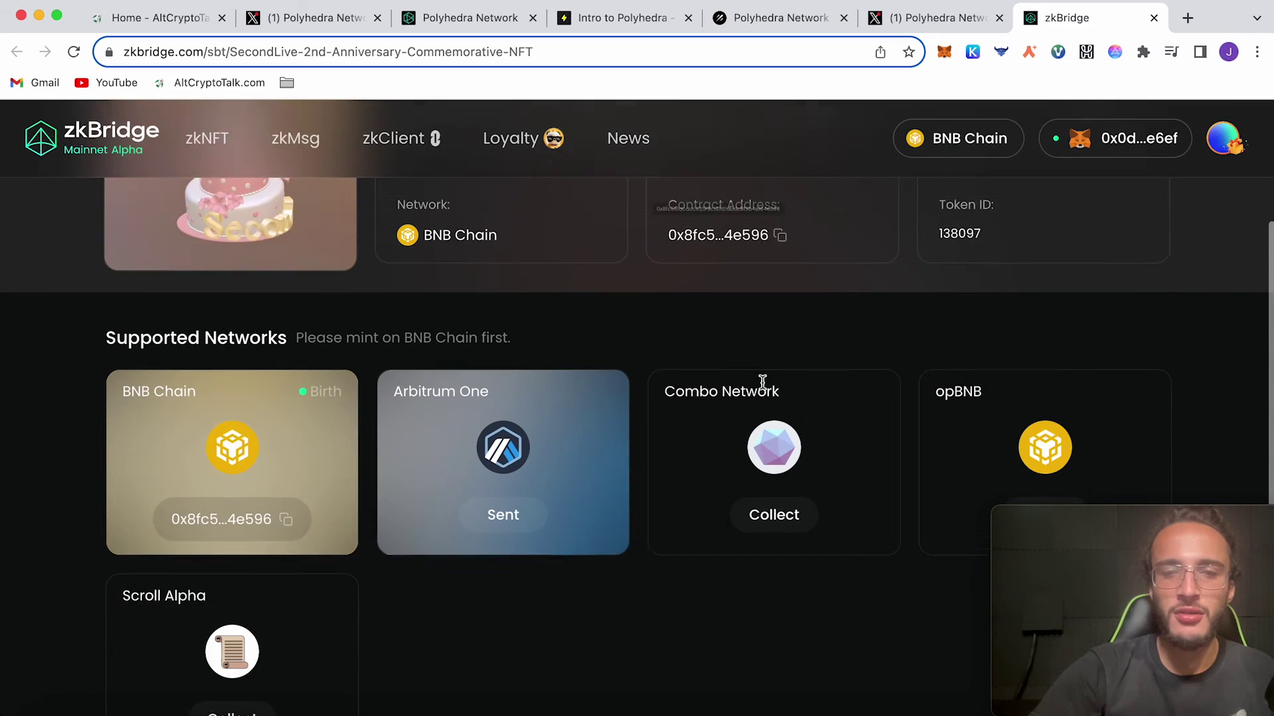
click(772, 496)
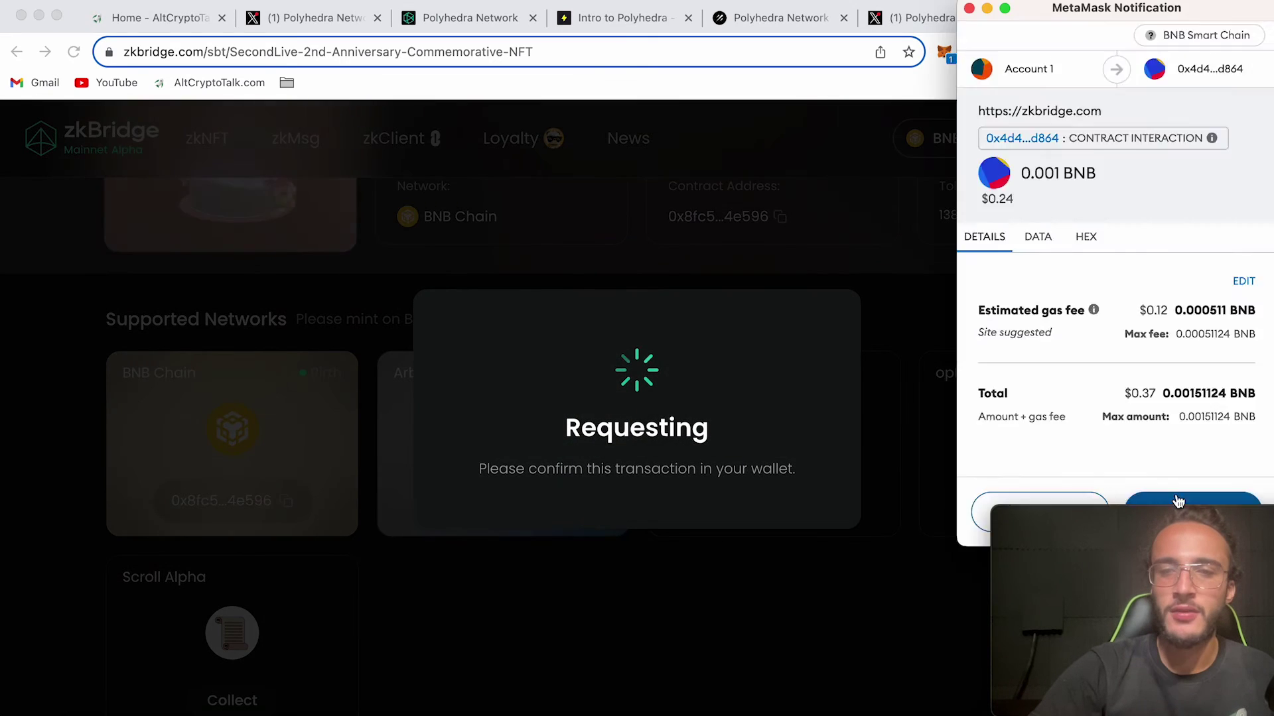
click(1174, 503)
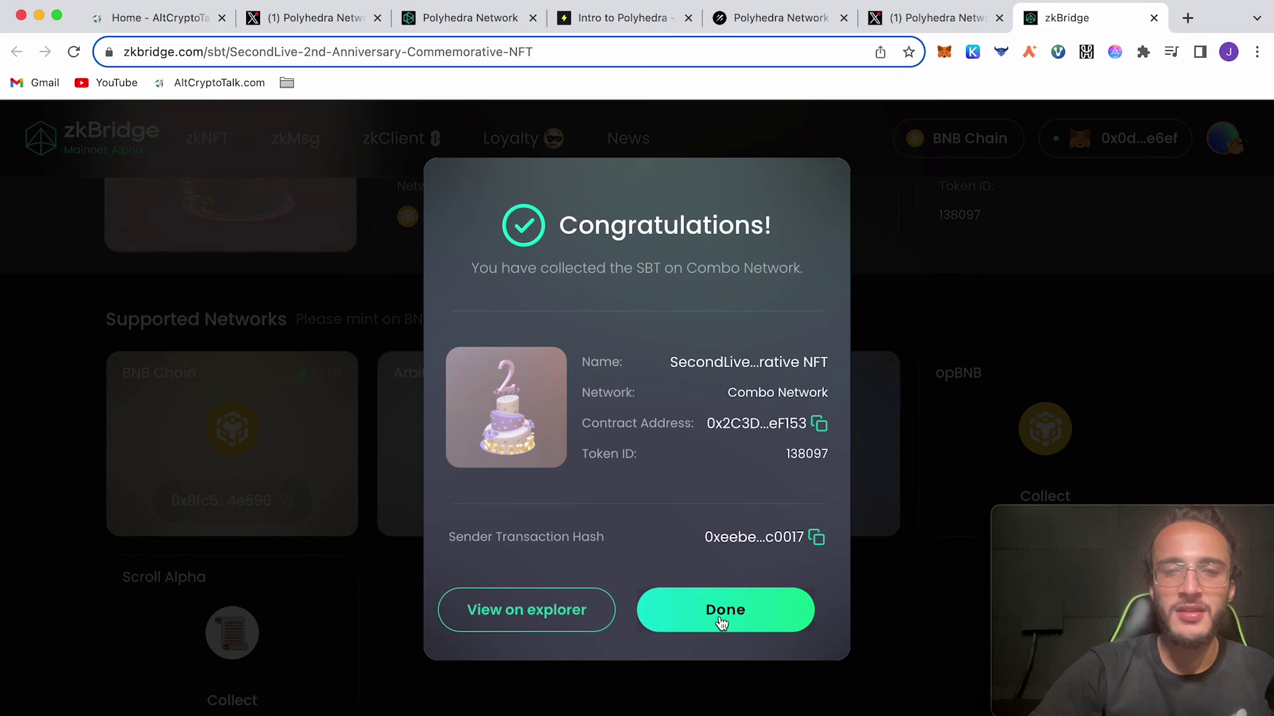
click(722, 615)
scroll(1001, 422, down, 1)
Step: Collect the NFT to opBNB and Scroll Alpha so every network shows Sent
click(1045, 450)
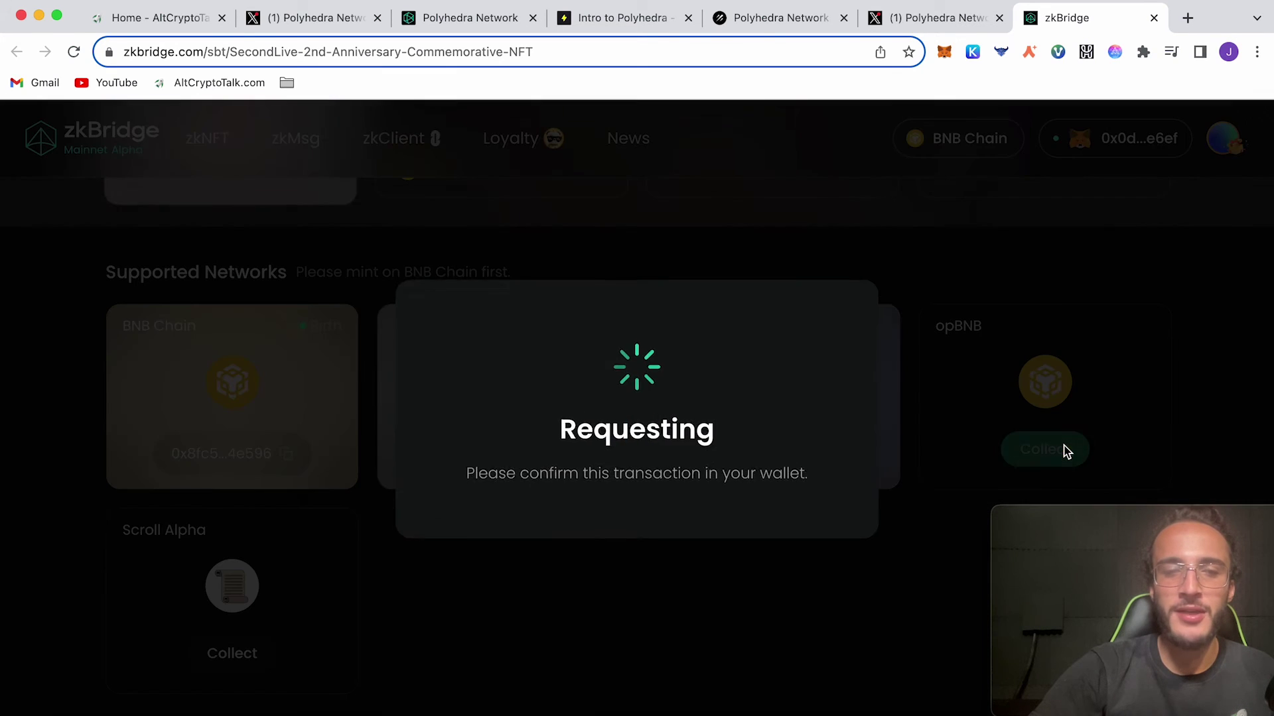
click(1176, 507)
click(726, 609)
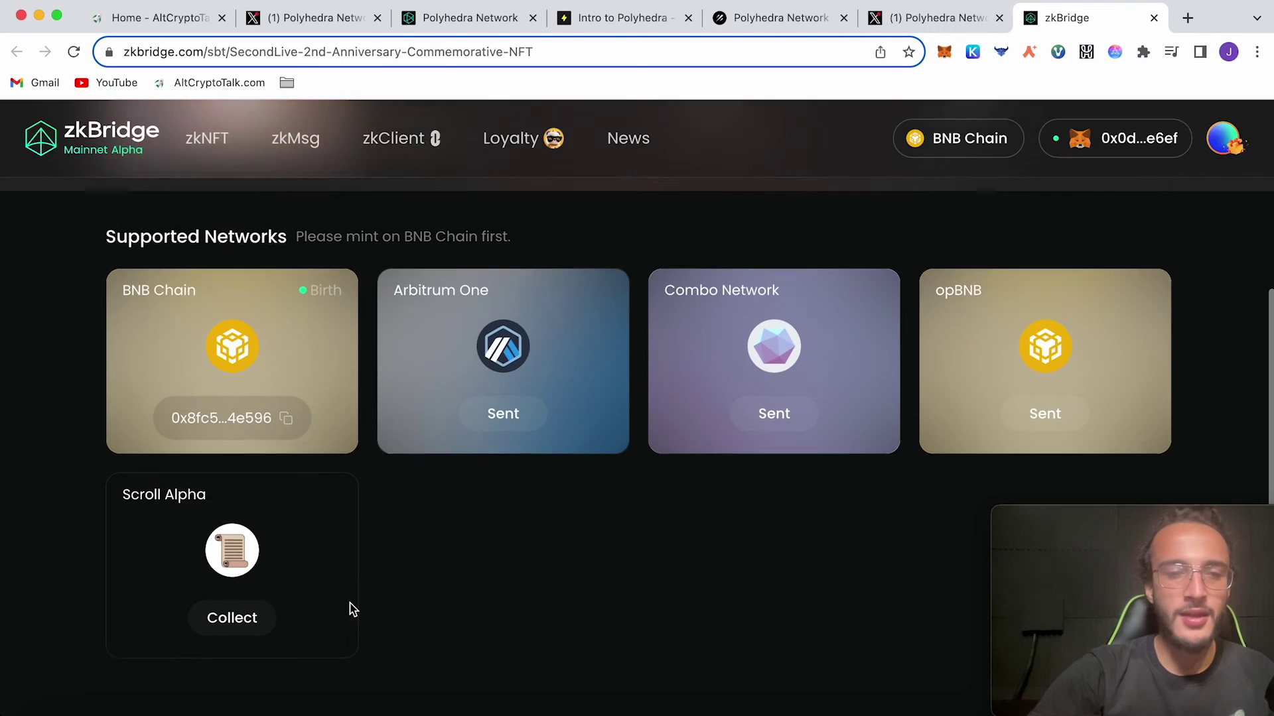
scroll(351, 609, down, 1)
click(213, 603)
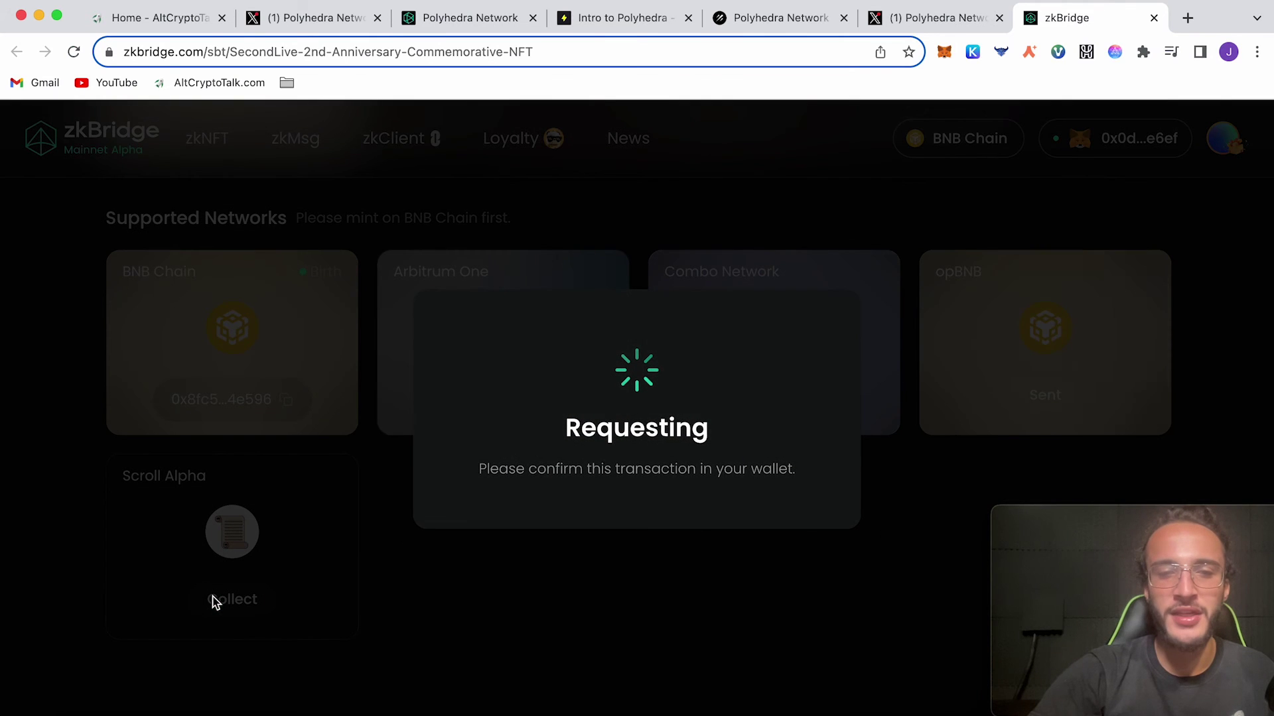
click(724, 609)
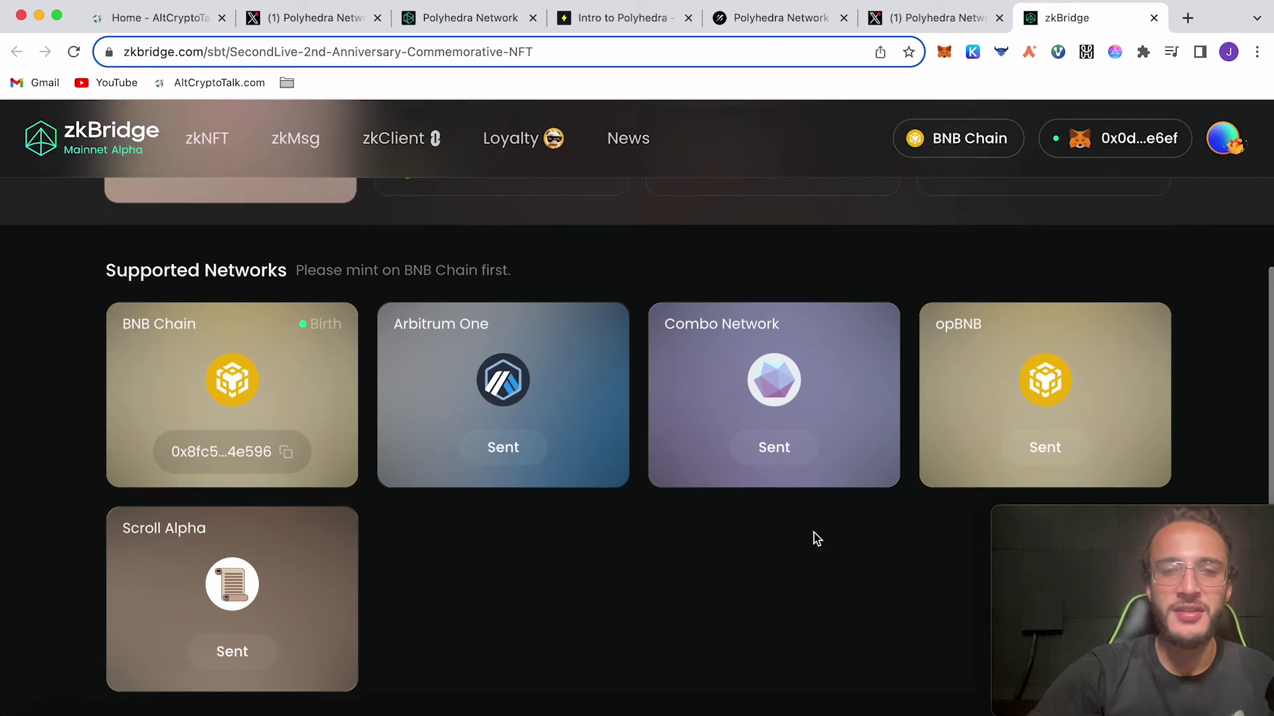
scroll(814, 539, up, 5)
Step: Close the zkBridge tab and follow the galxe.com link card in Polyhedra's Pandralia tweet
key(super+w)
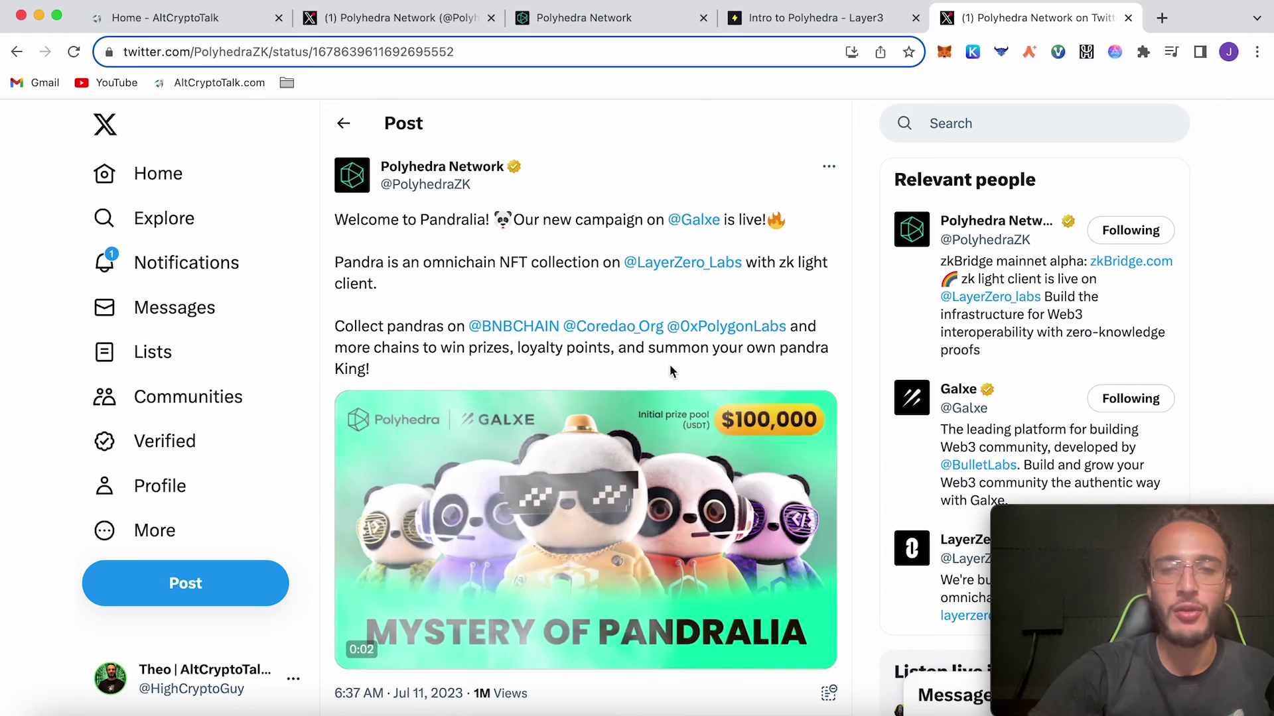
scroll(697, 366, down, 5)
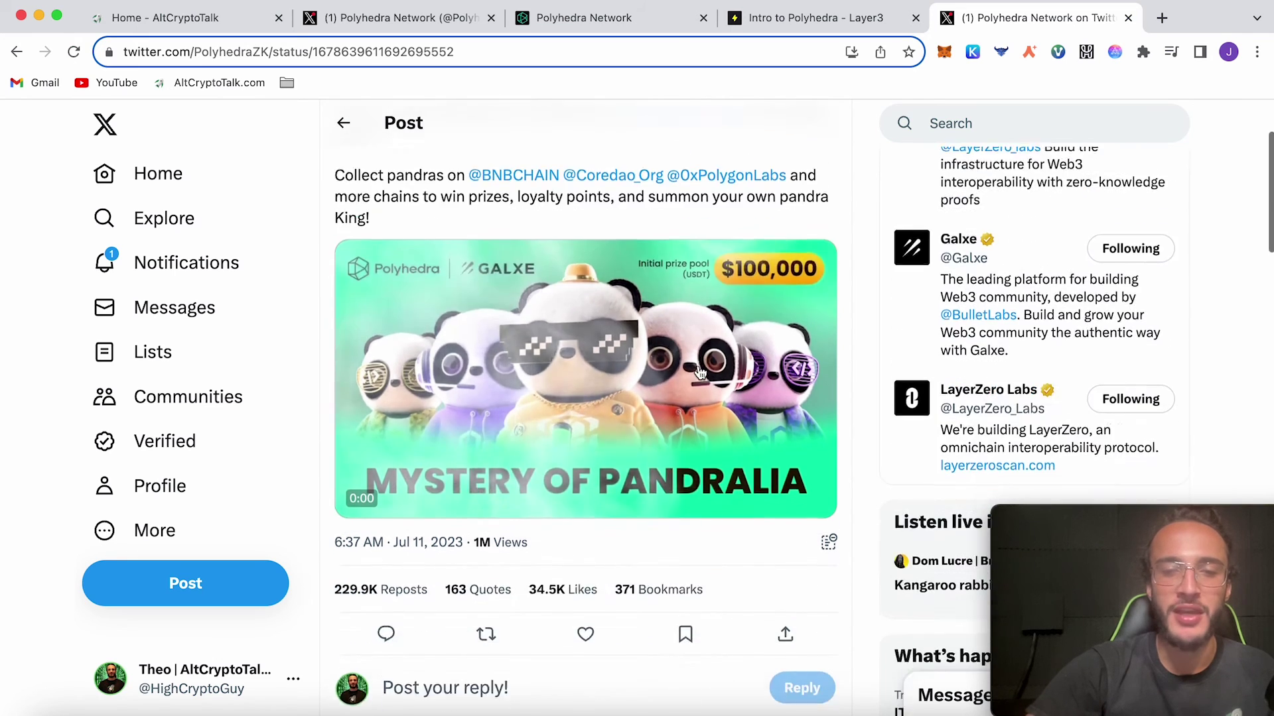
scroll(698, 365, down, 5)
scroll(676, 498, down, 3)
click(665, 541)
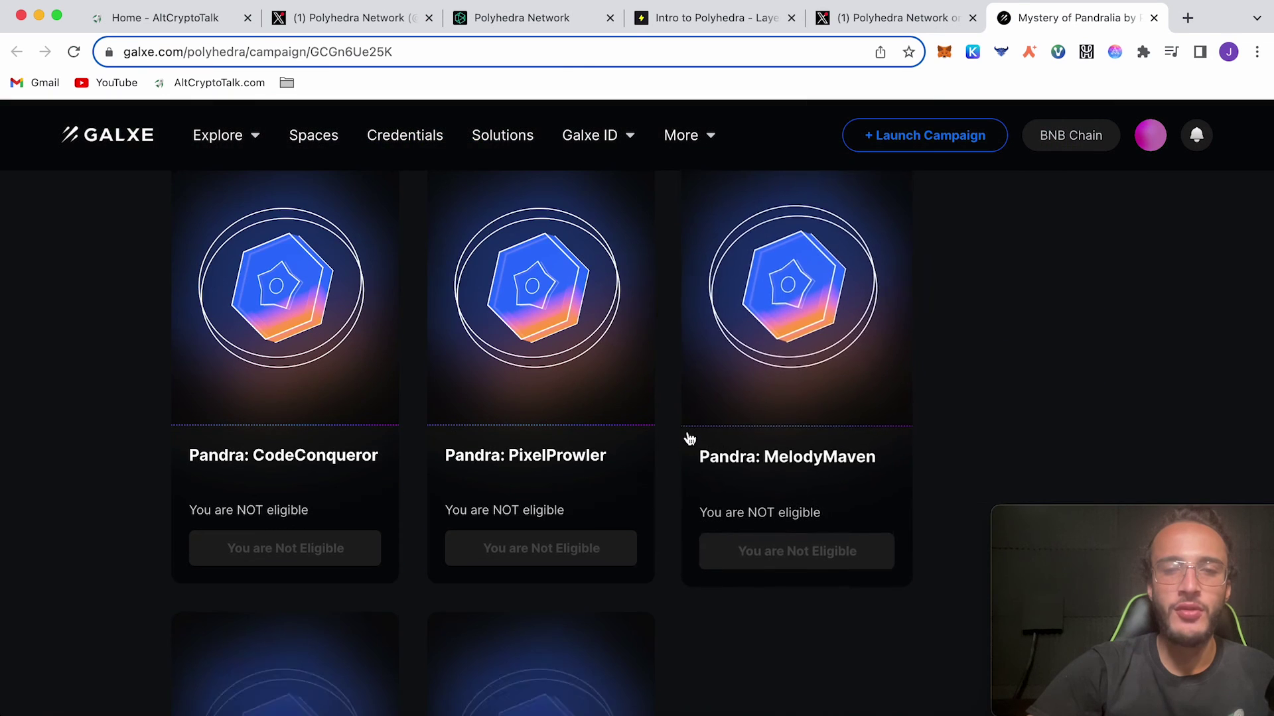
Step: Follow the campaign's zkbridge.com/gallery/pandra link and continue past the risk warning to the Pandra gallery
click(688, 440)
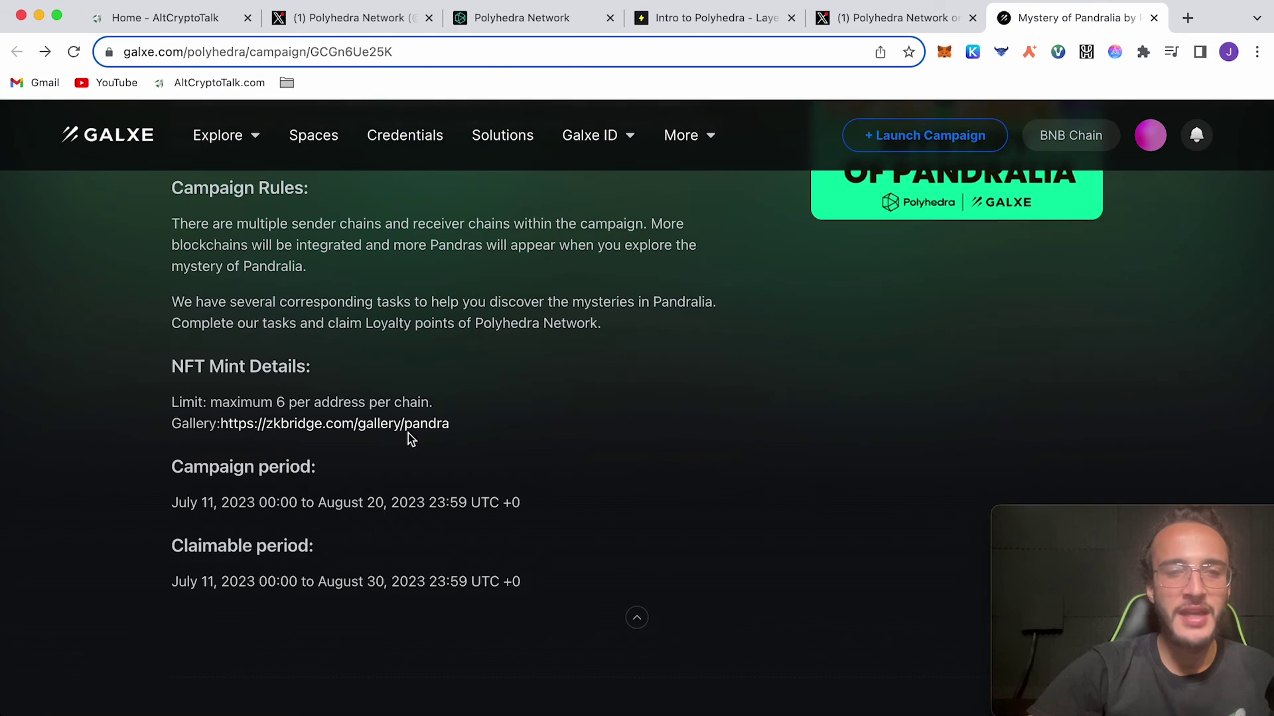
click(426, 425)
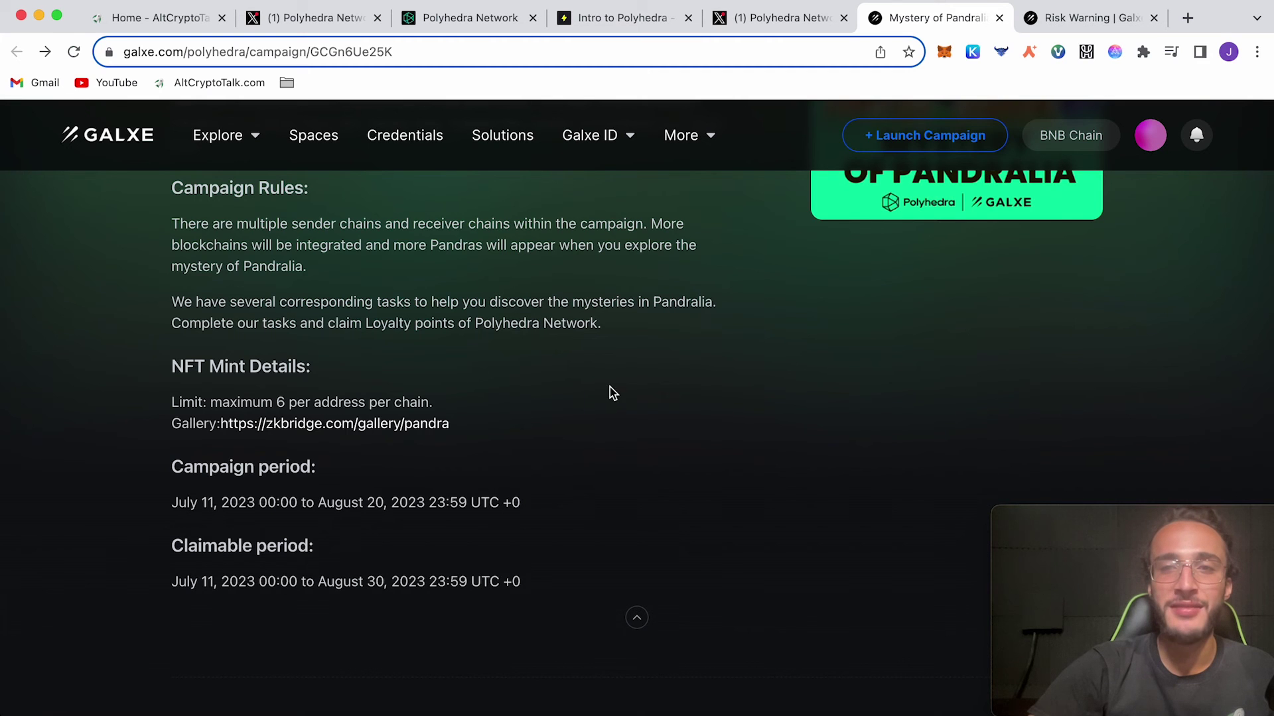
click(1092, 18)
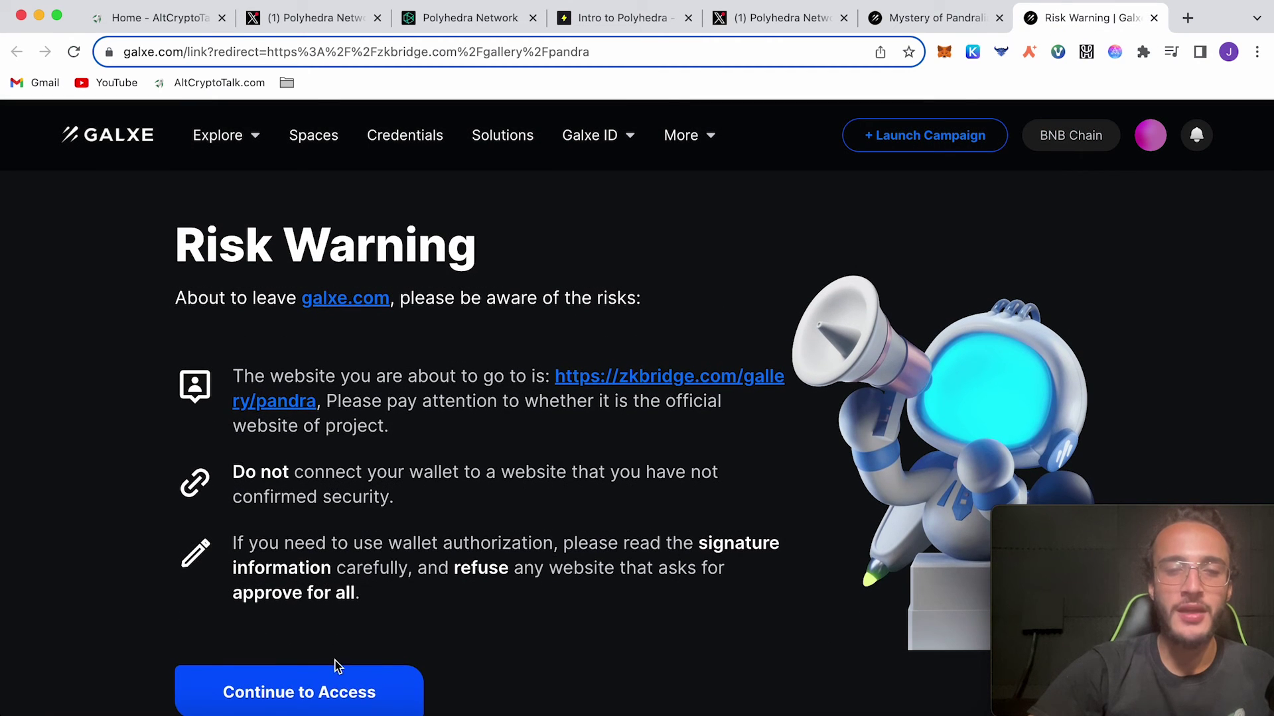
click(339, 687)
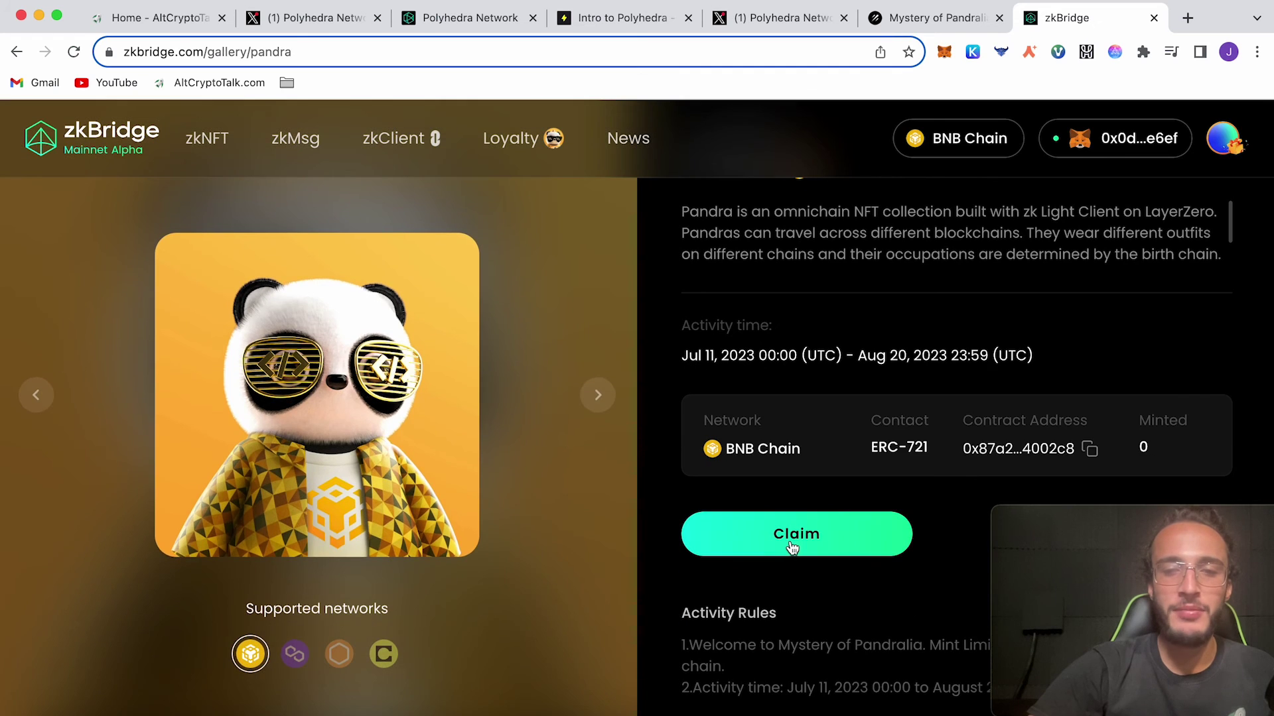
Step: Claim a Pandra NFT on BNB Chain and choose zkBridge NFT to load it into the bridge form
click(792, 547)
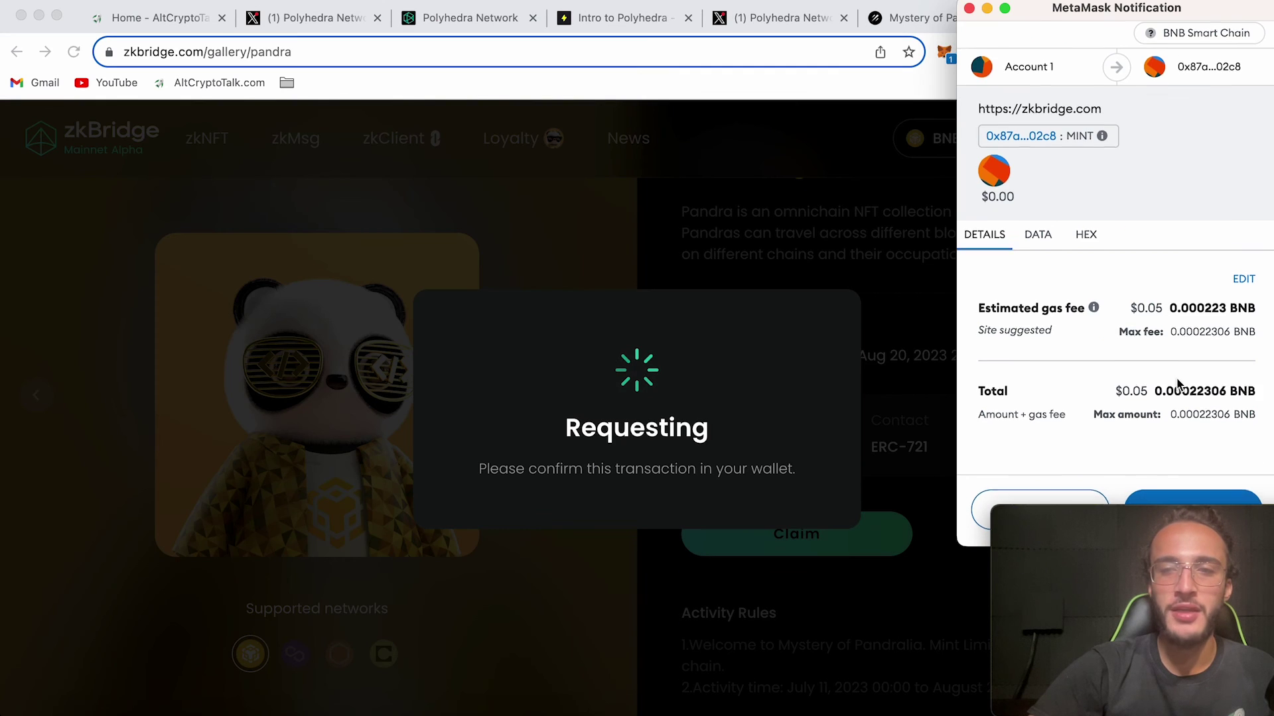
click(1157, 505)
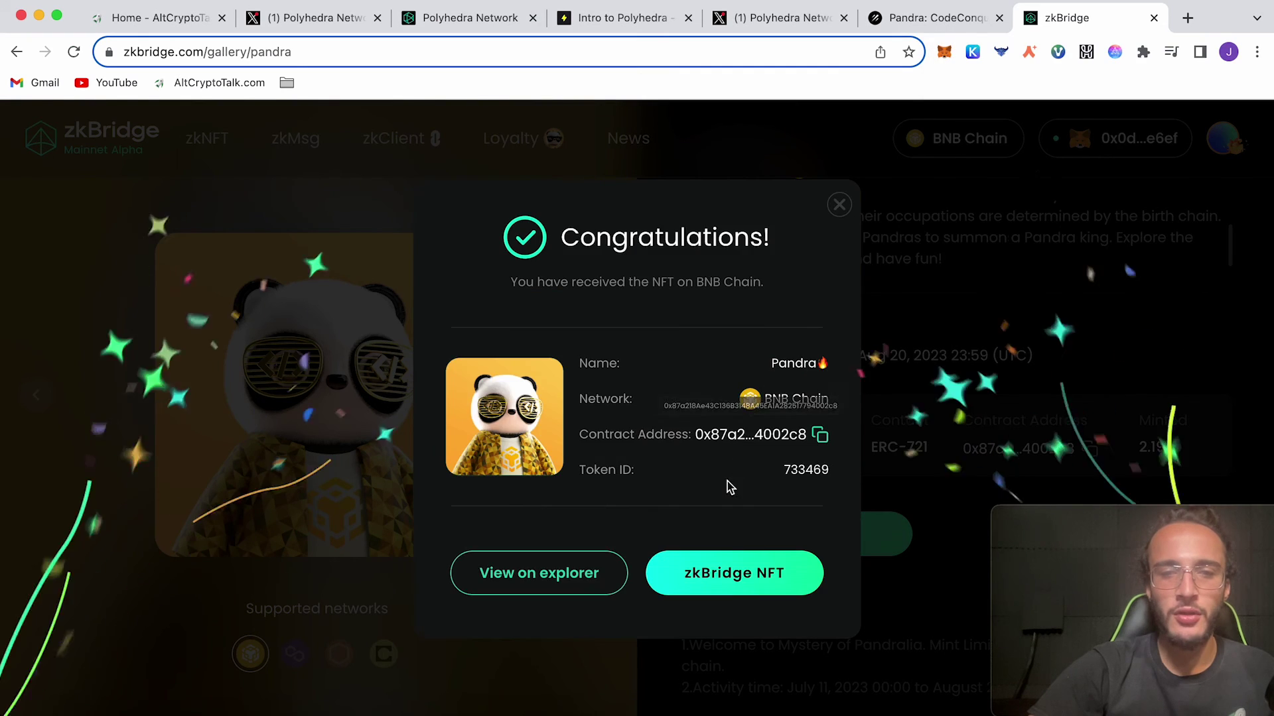
click(745, 575)
Step: Import the Pandra: CodeConqueror NFT and set Polygon as the receiving network
click(648, 647)
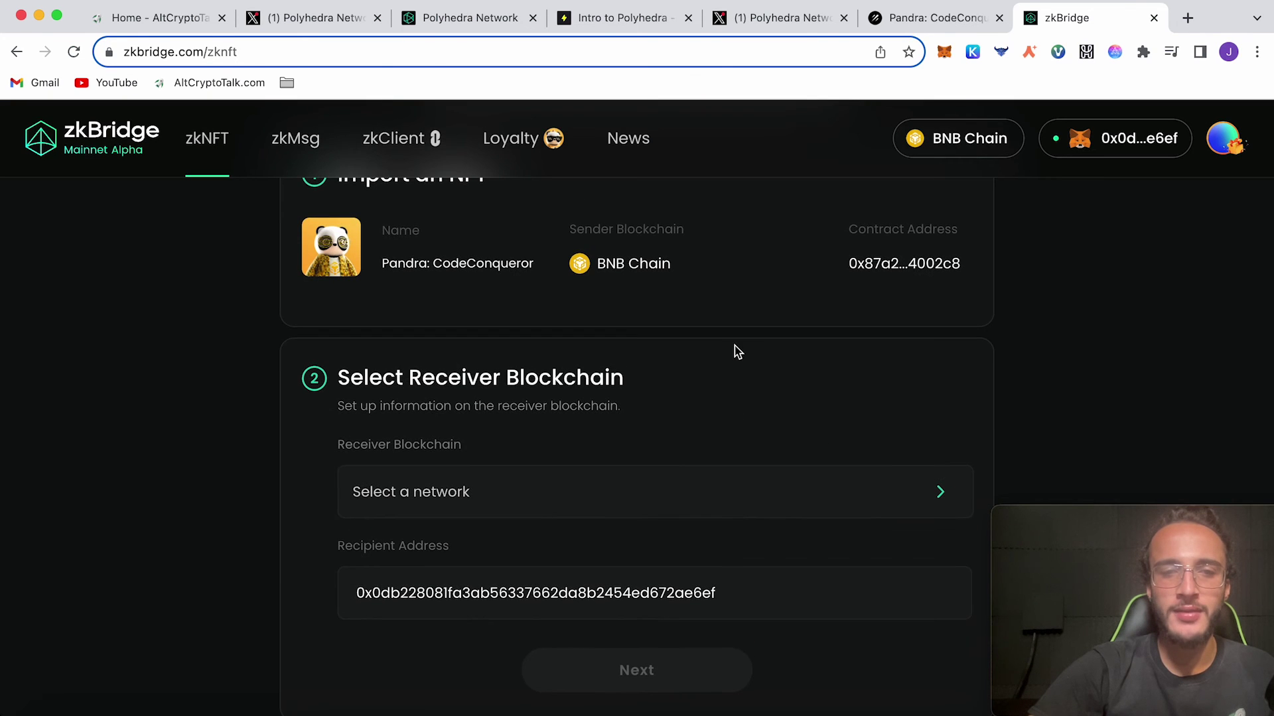
click(735, 492)
click(699, 619)
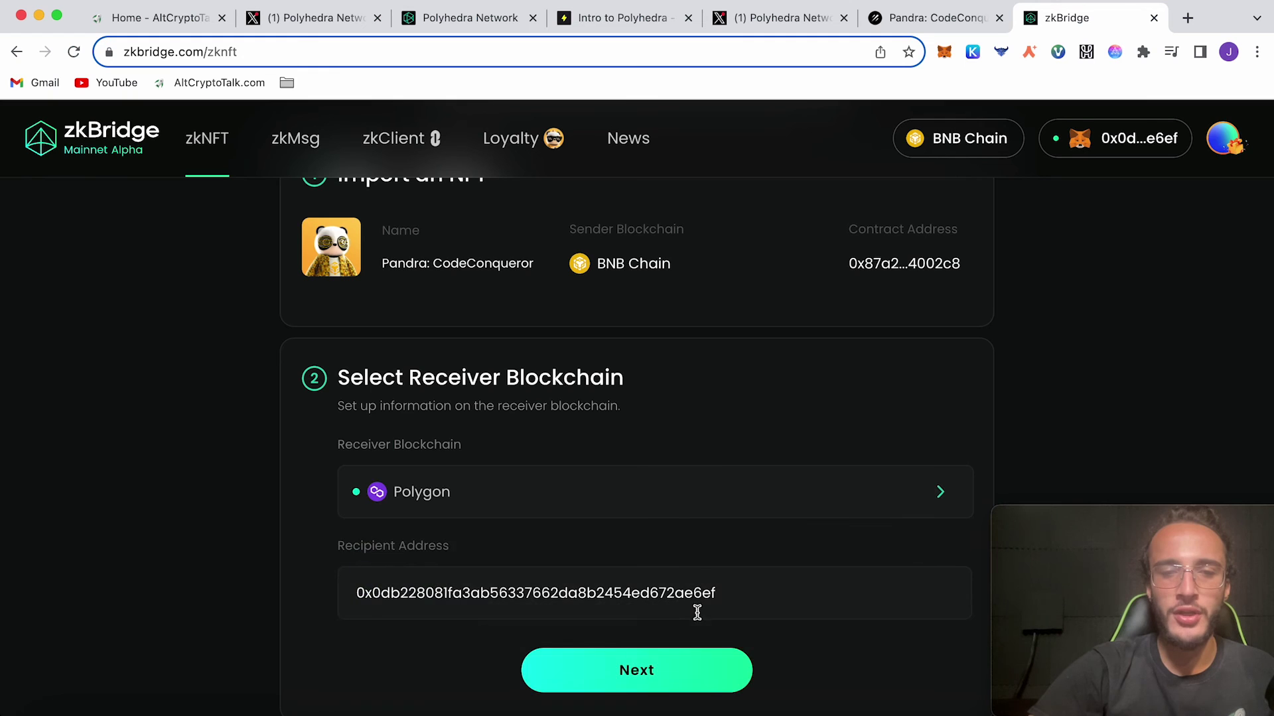
click(681, 670)
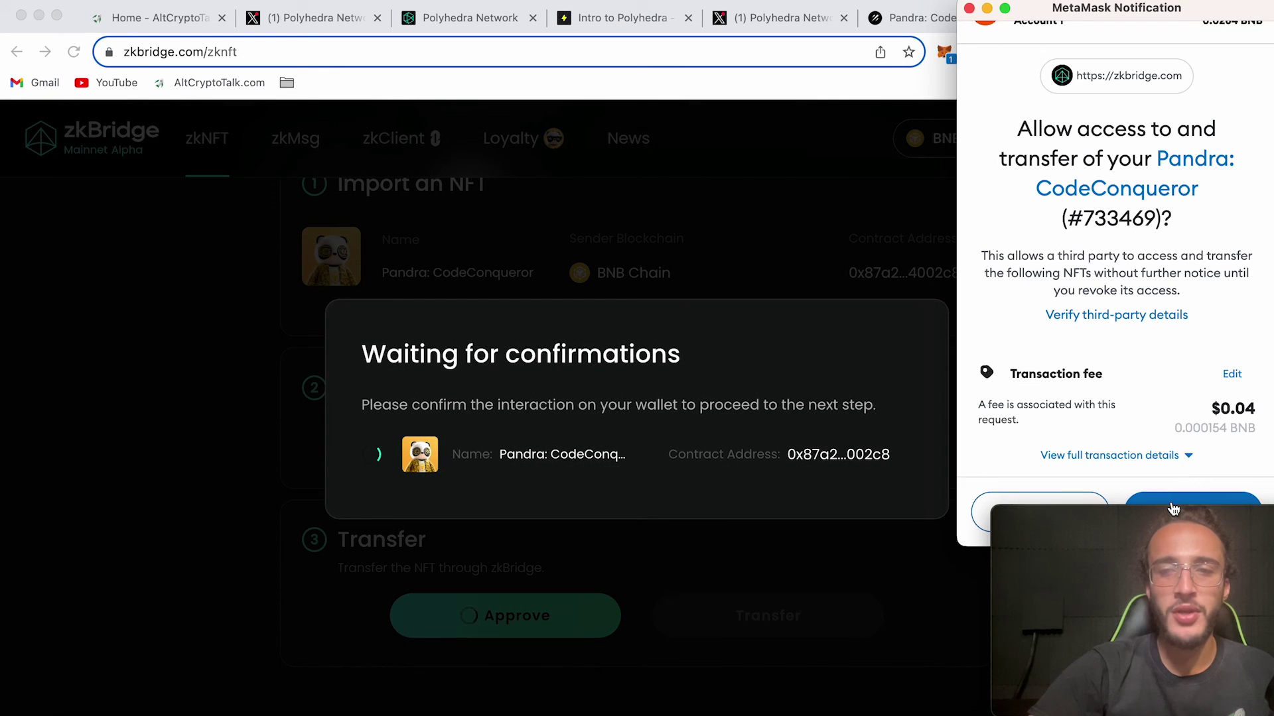
Step: Approve and confirm the transfer to Polygon in MetaMask, then return to the Galxe campaign
click(1172, 503)
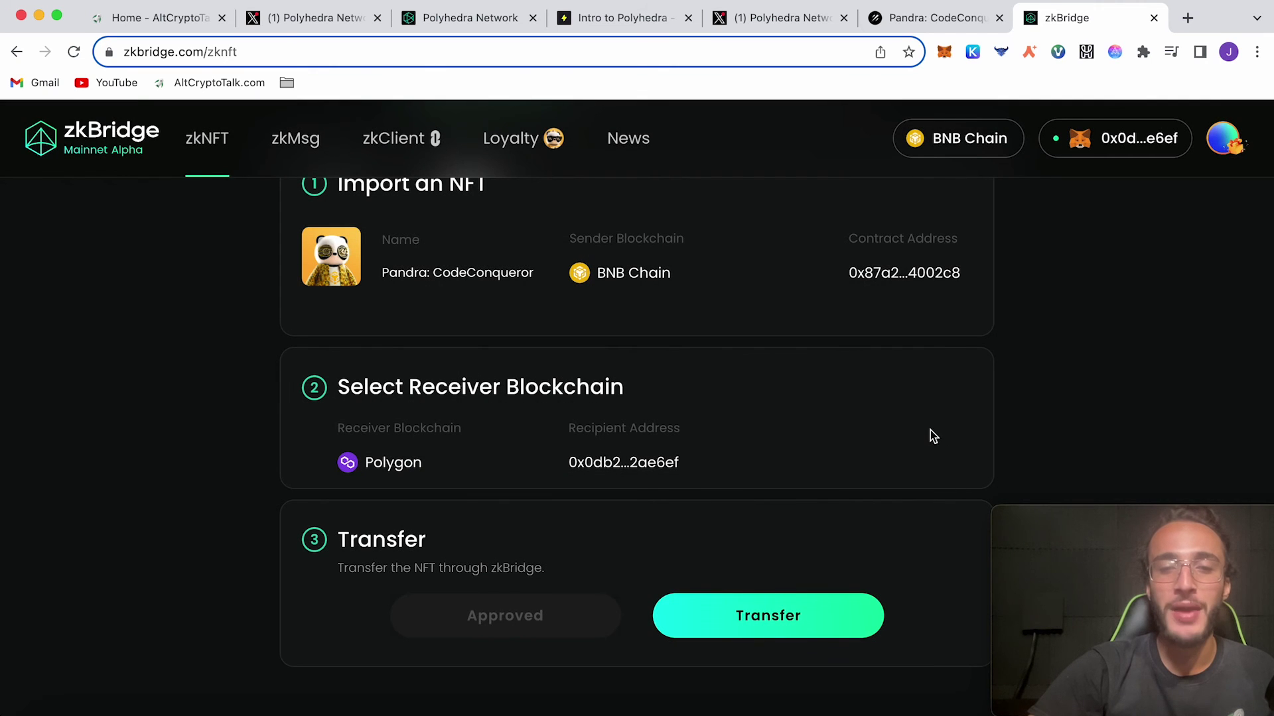
click(768, 615)
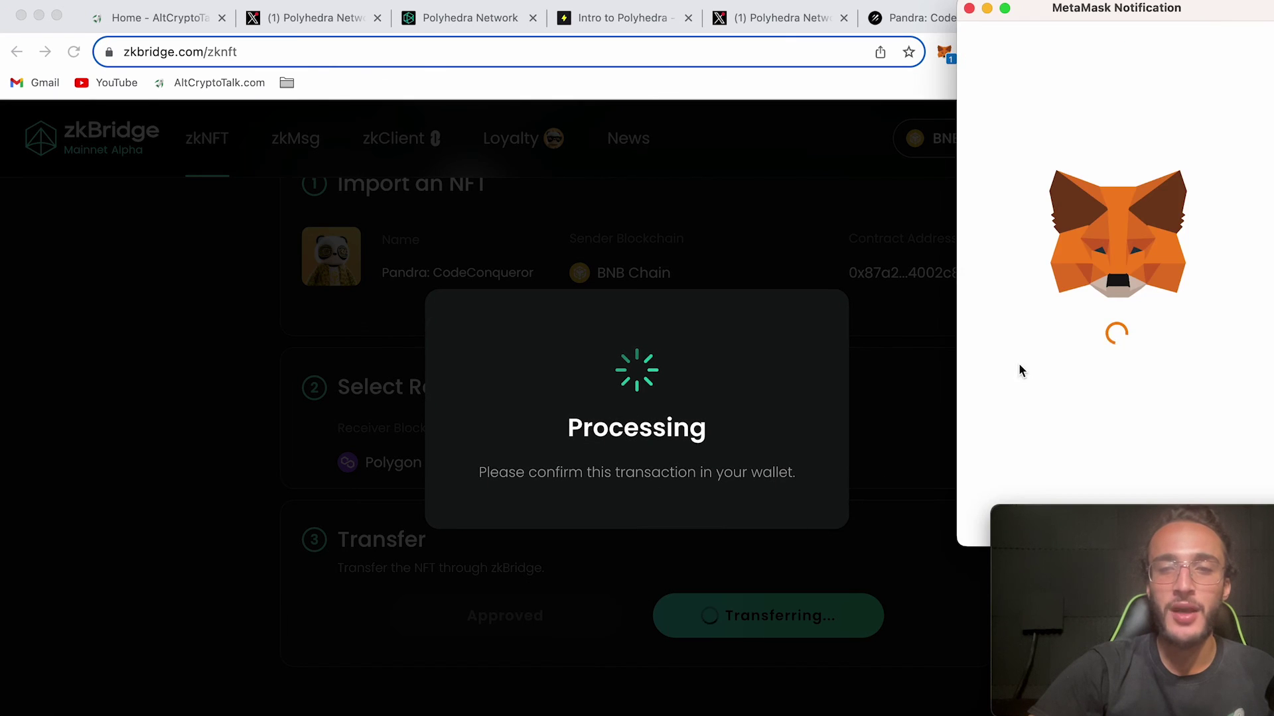
click(1176, 510)
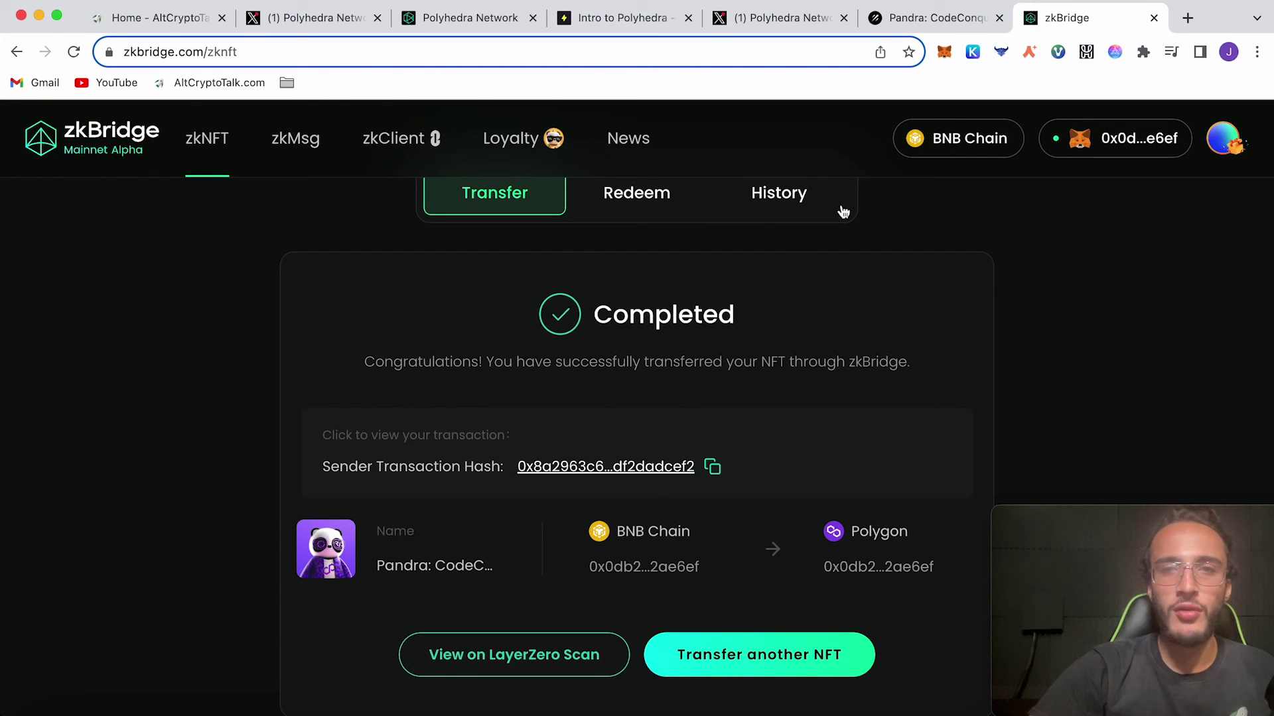
click(935, 17)
scroll(776, 219, down, 2)
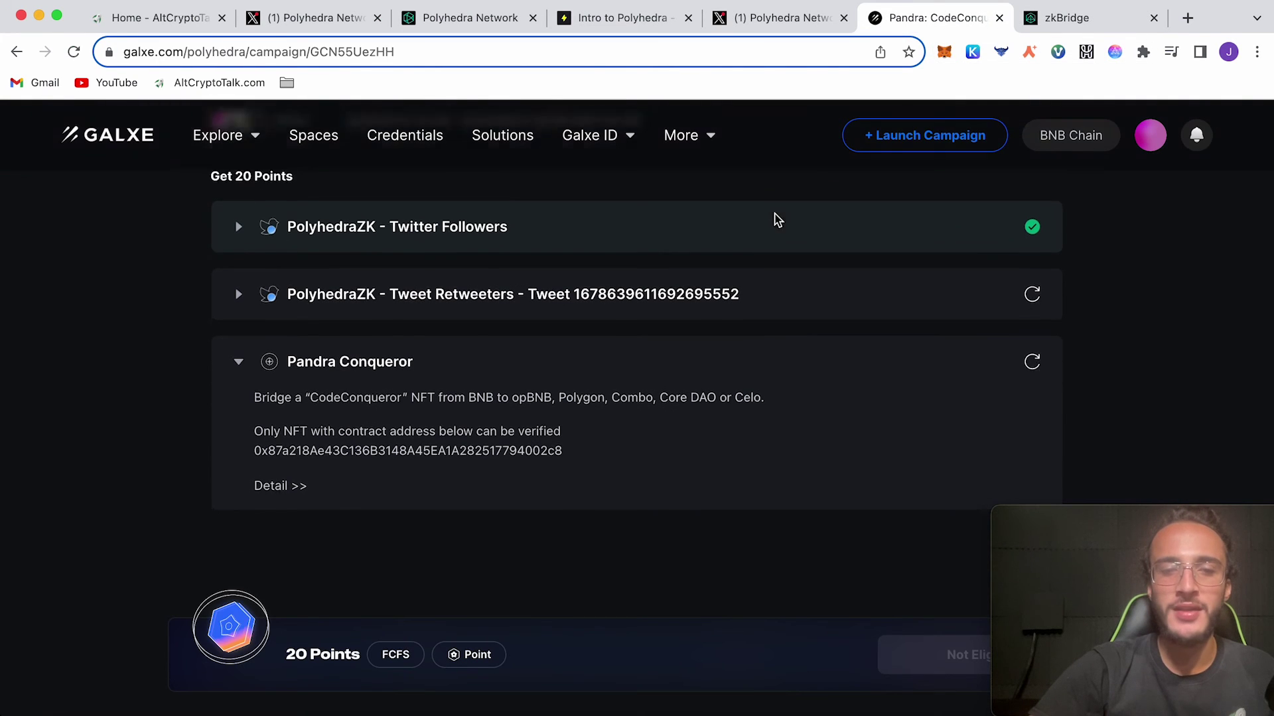
Step: Refresh the Tweet Retweeters and Pandra Conqueror tasks until the retweet task verifies
click(1032, 262)
click(1032, 400)
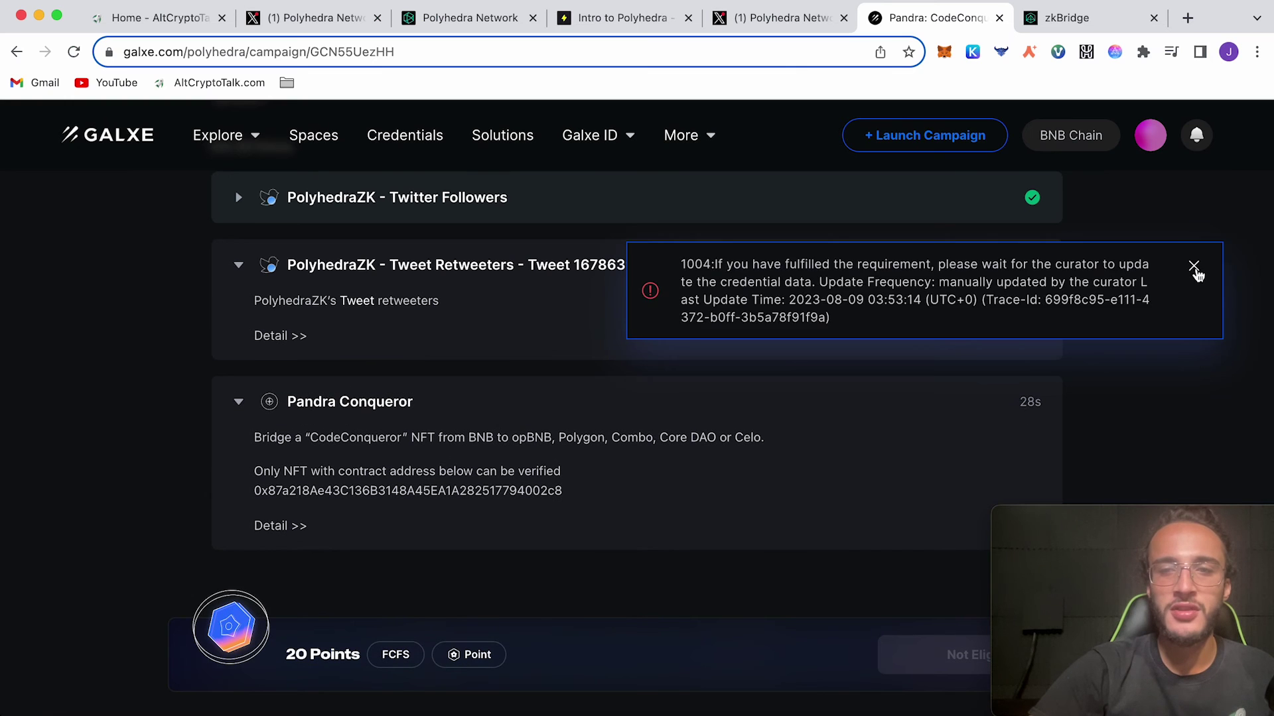
click(1200, 277)
click(1032, 269)
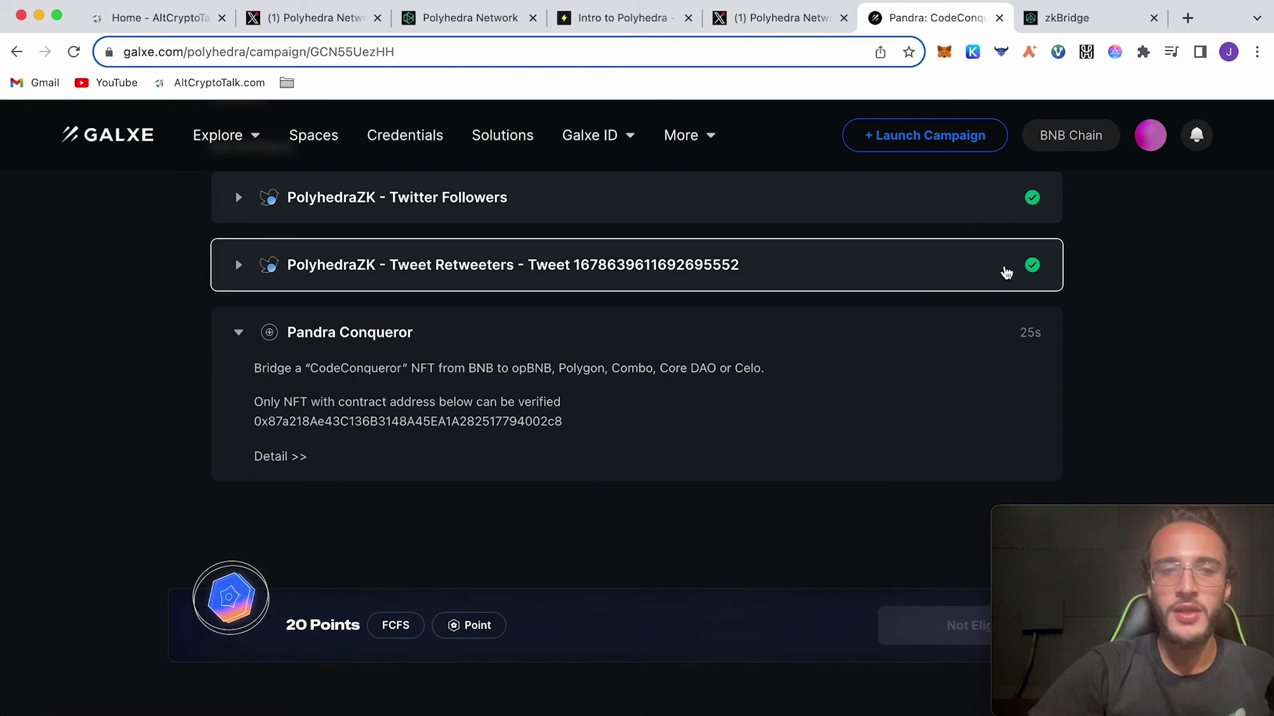
scroll(1104, 289, down, 1)
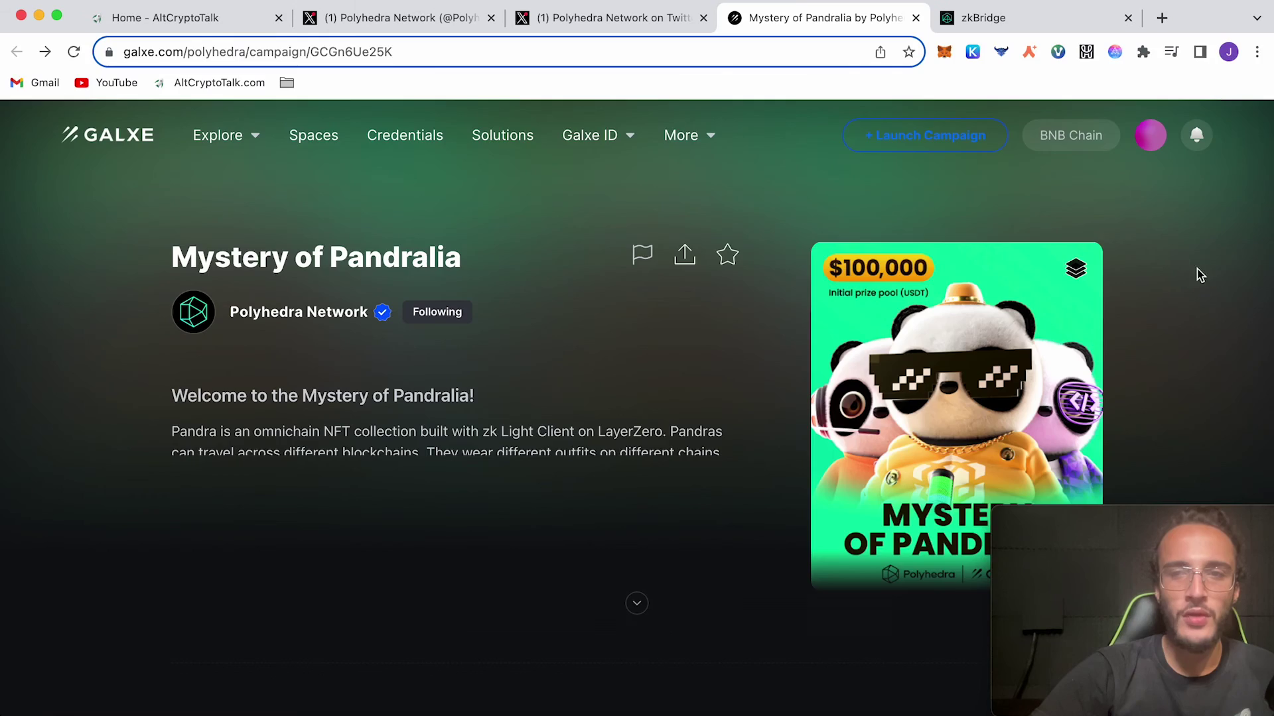
scroll(1189, 268, down, 2)
scroll(958, 286, down, 4)
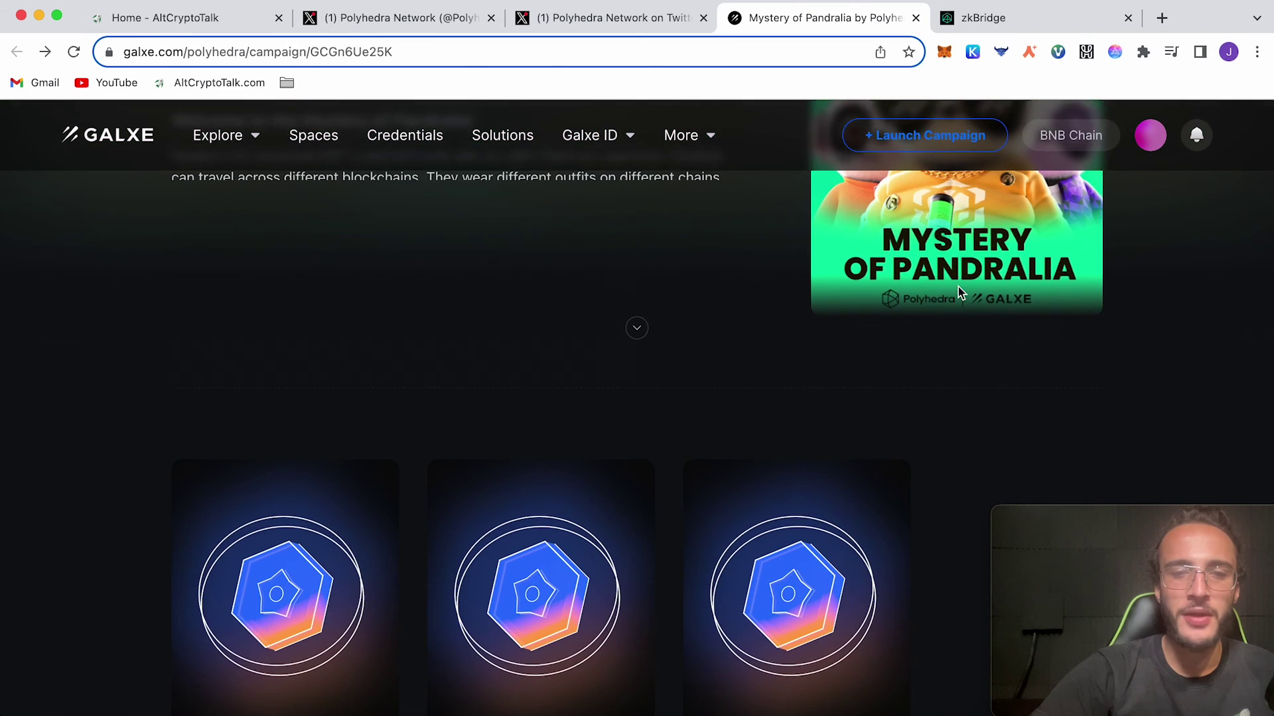
scroll(959, 286, down, 3)
scroll(958, 287, down, 2)
scroll(958, 287, down, 2)
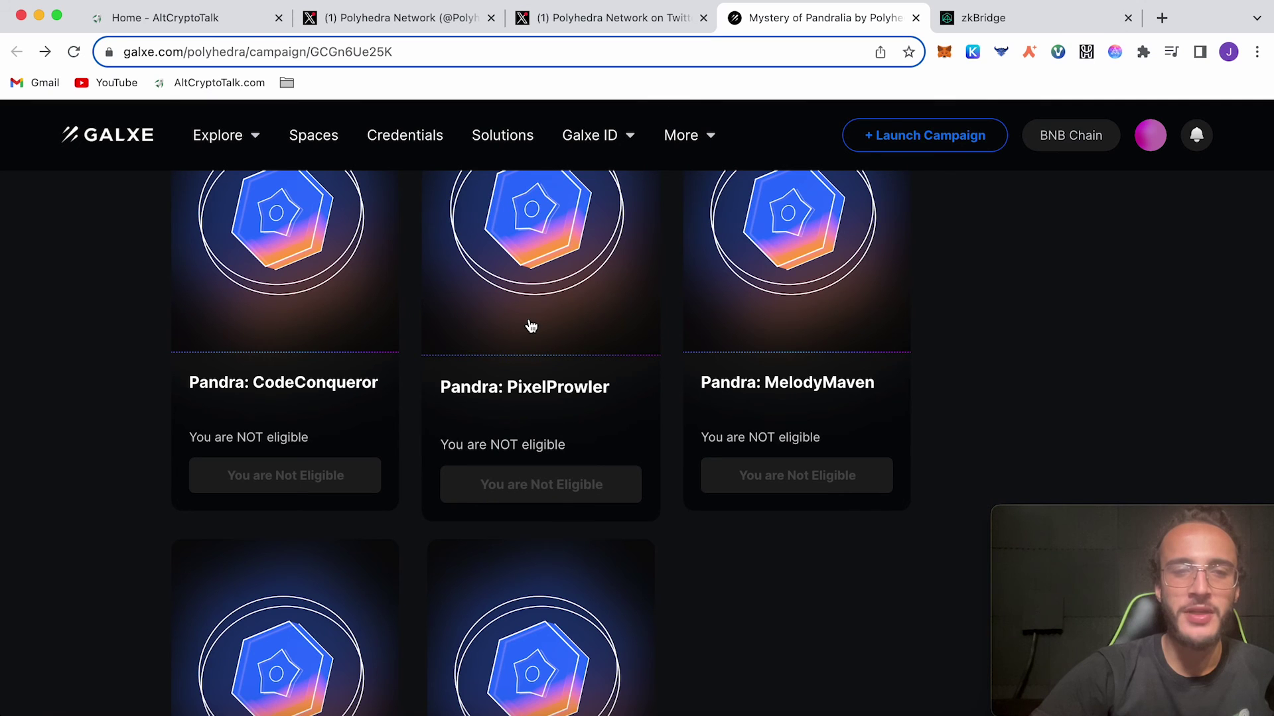
Step: Review the PixelProwler and MelodyMaven campaigns' task details and full descriptions, returning to the Pandralia overview
click(530, 325)
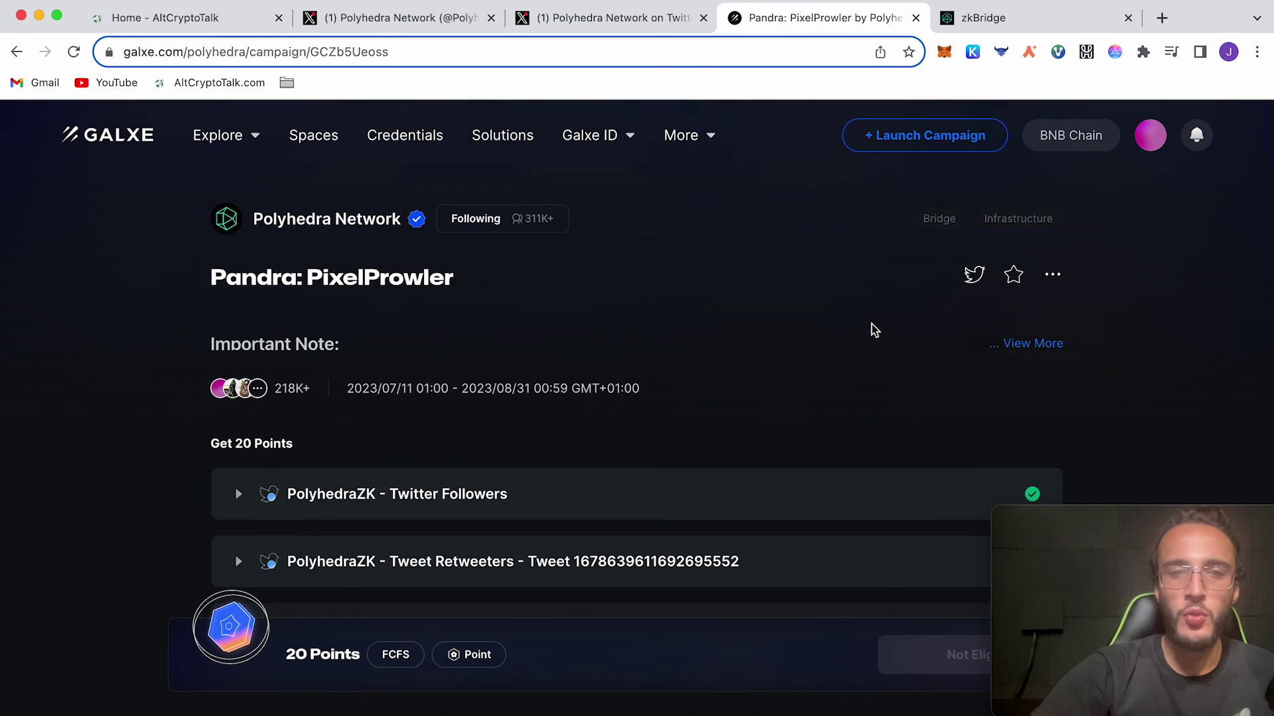
click(1032, 343)
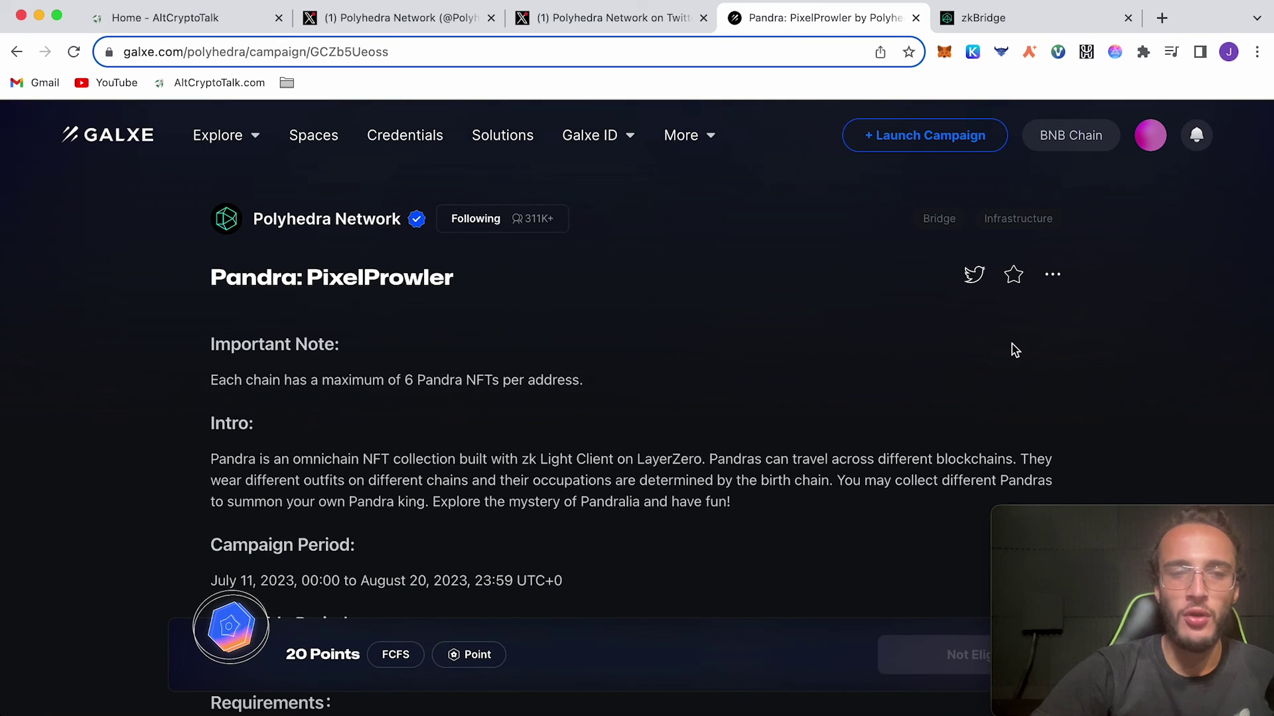
scroll(1013, 348, down, 5)
scroll(1012, 349, up, 1)
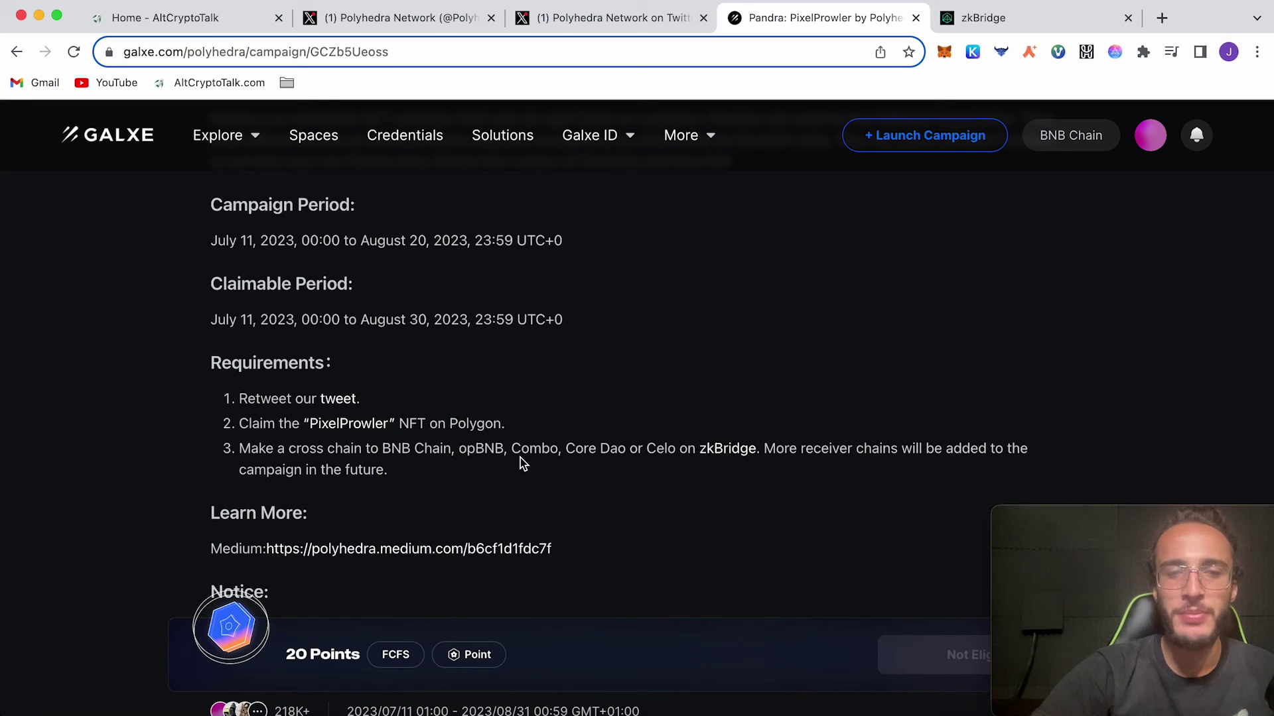
key(alt+Left)
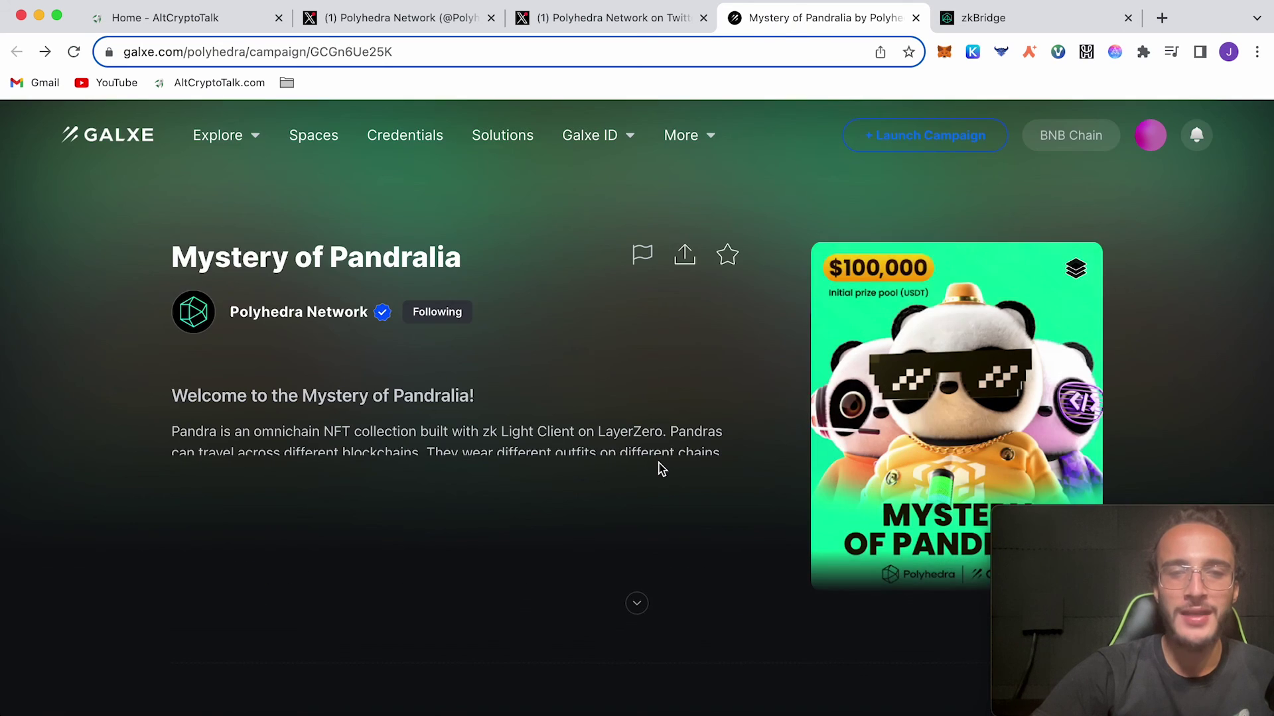
scroll(660, 462, down, 4)
scroll(659, 462, down, 2)
scroll(659, 462, down, 2)
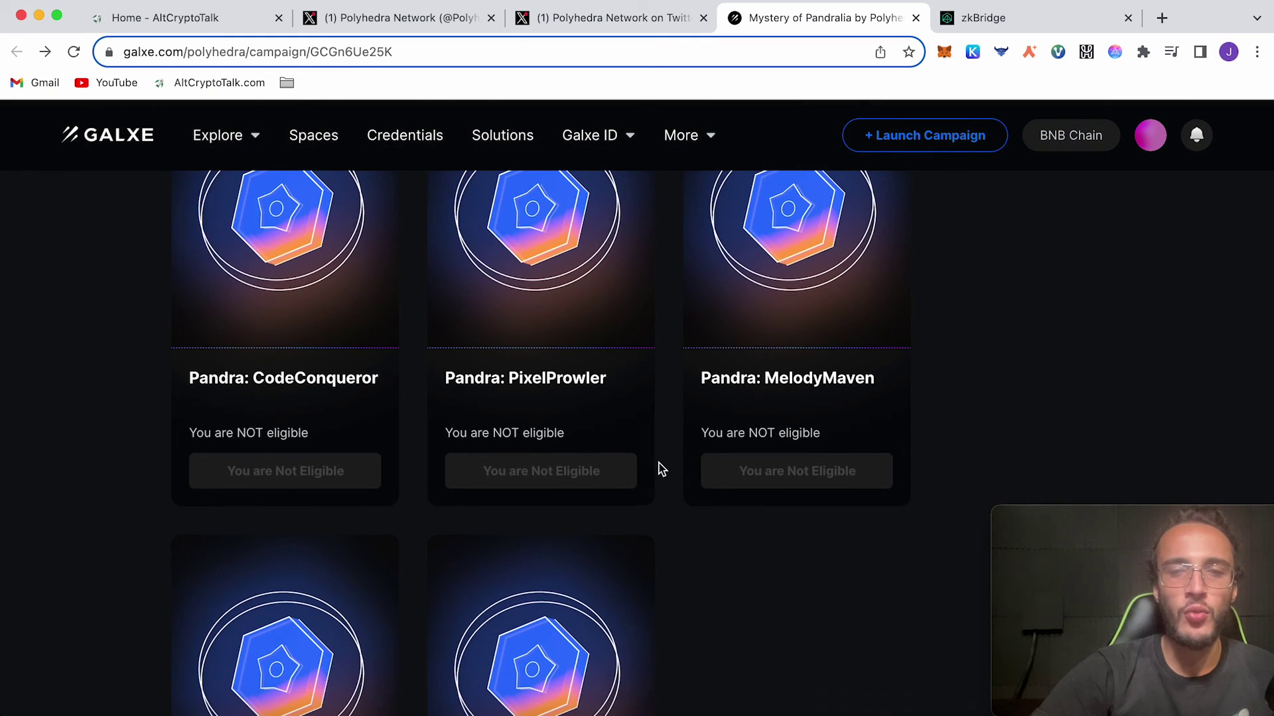
click(773, 263)
scroll(772, 263, down, 4)
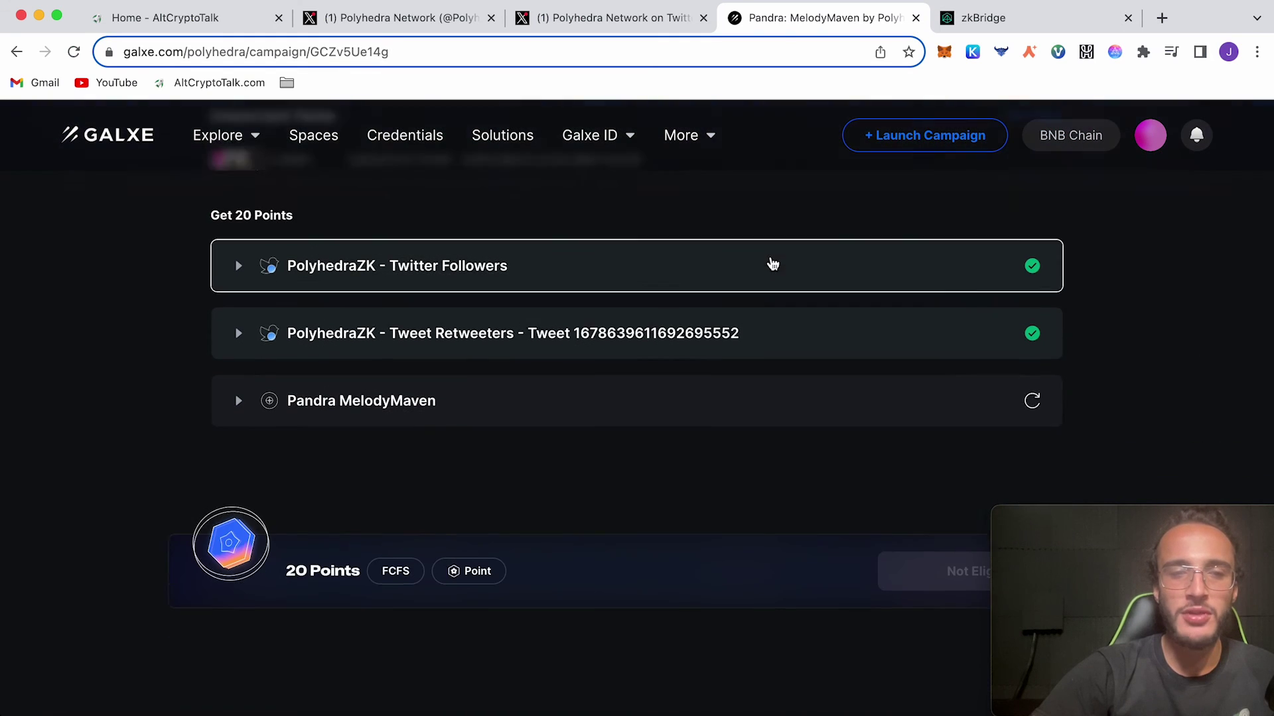
click(431, 380)
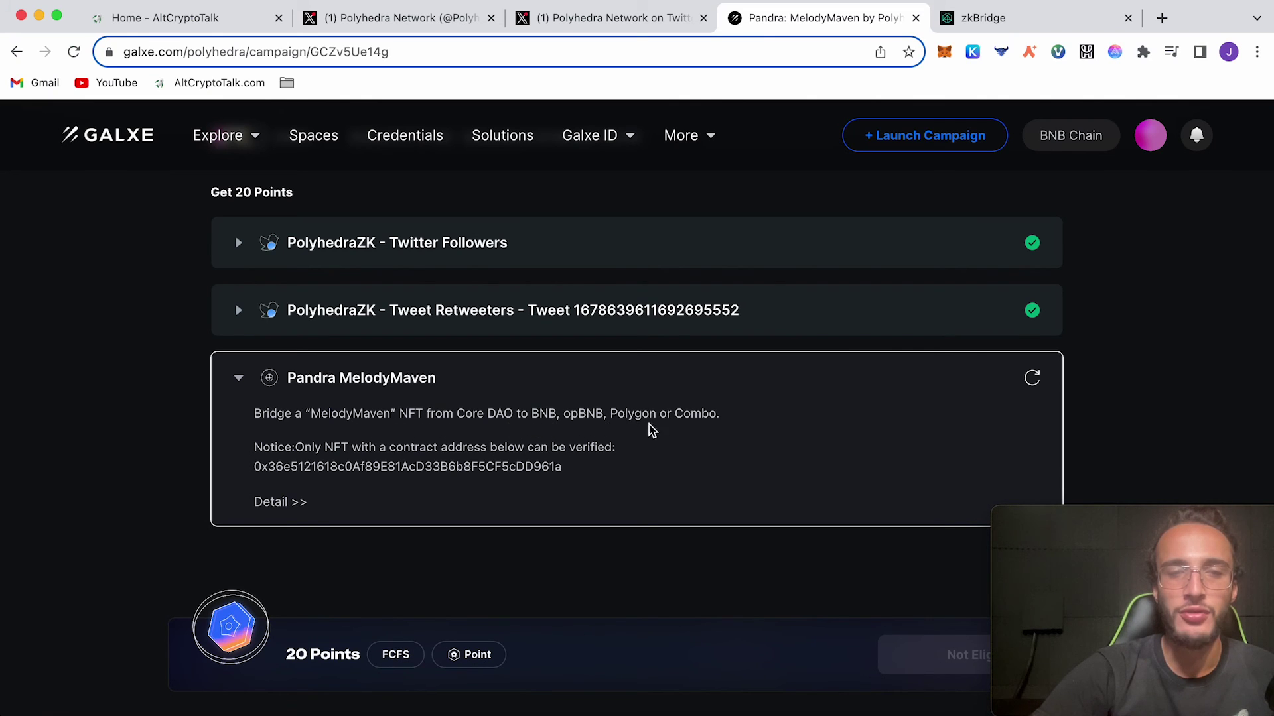
scroll(647, 429, up, 5)
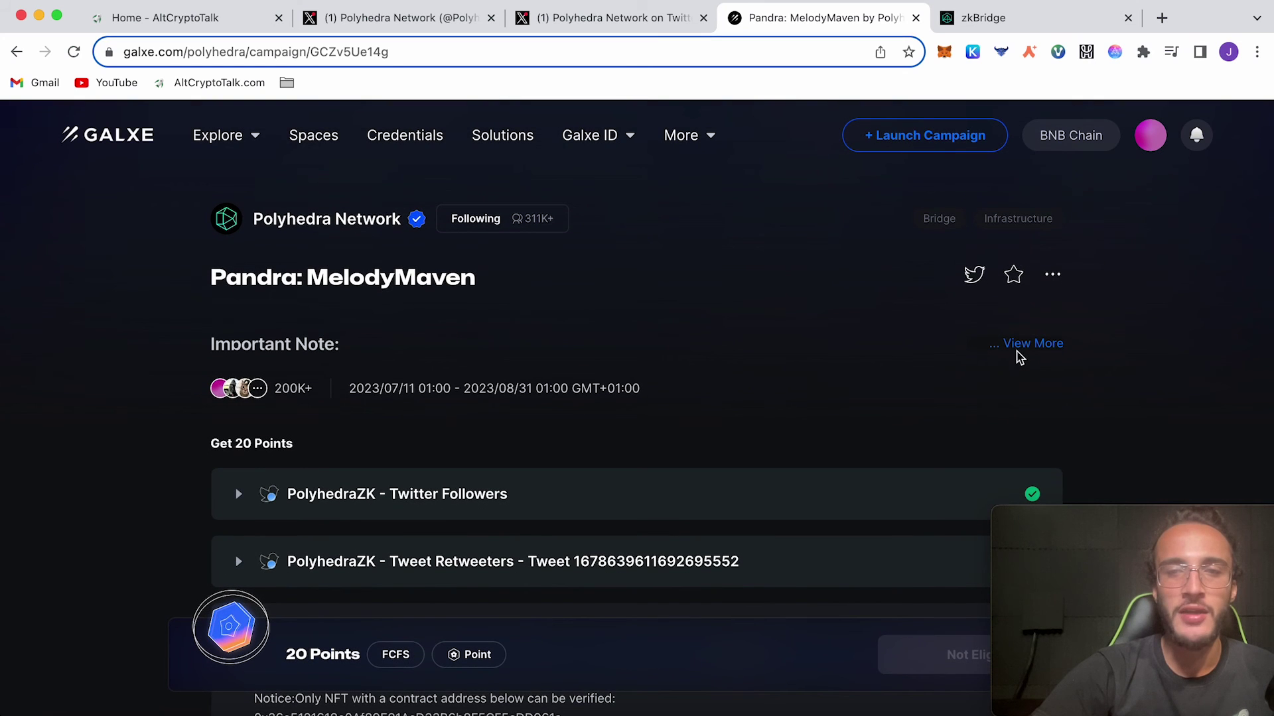
click(1012, 350)
scroll(299, 384, down, 1)
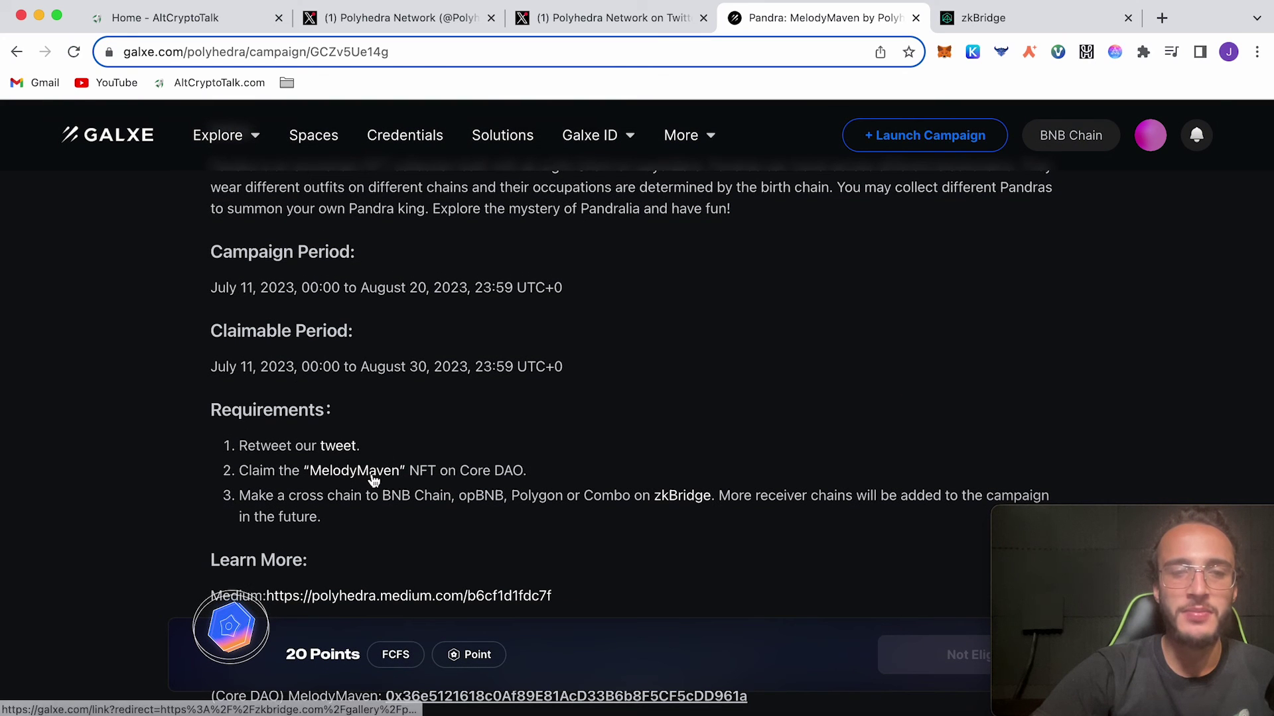
click(376, 475)
scroll(374, 478, down, 5)
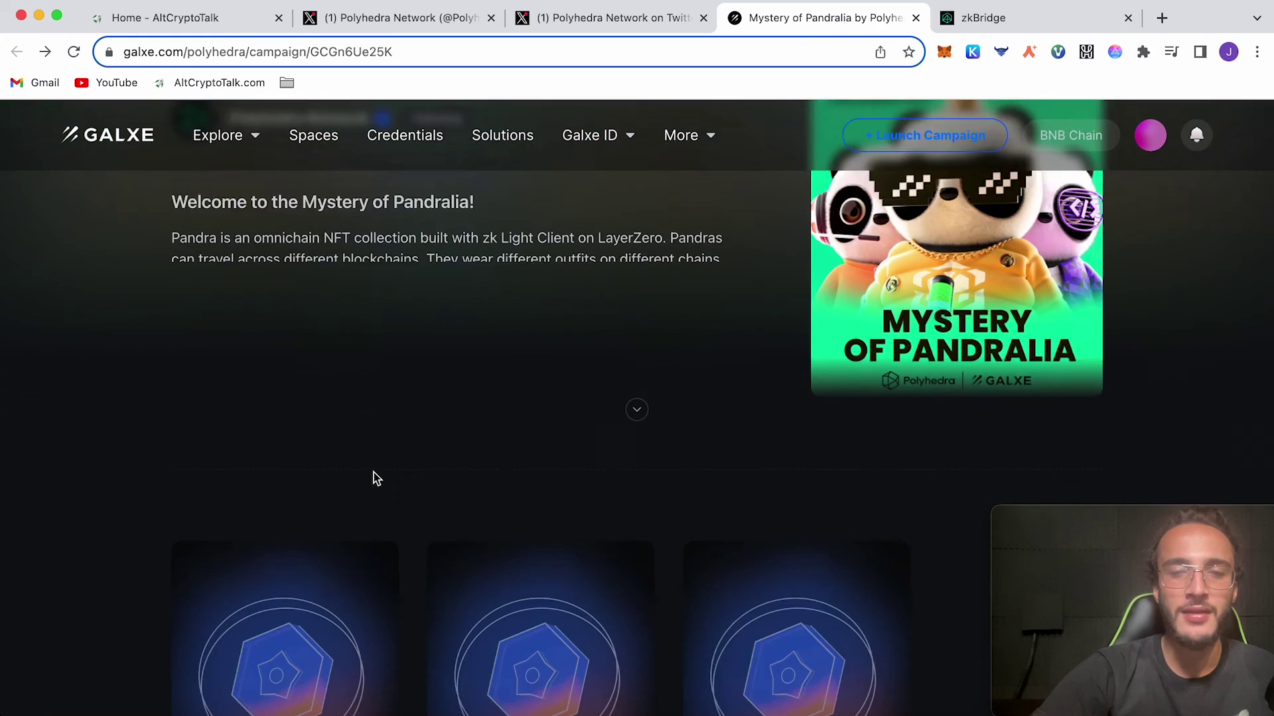
scroll(376, 477, down, 5)
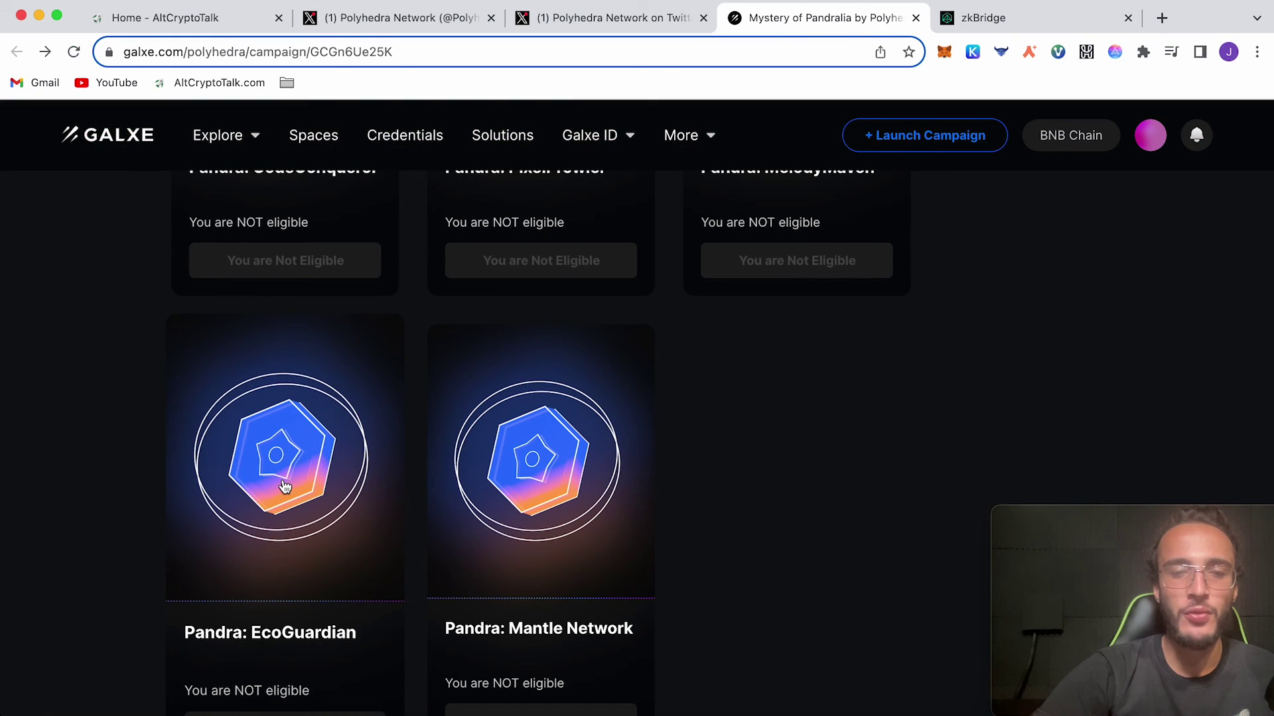
Step: Review the EcoGuardian campaign, then open the Mantle Network campaign with its Pandra Mantle task expanded
click(284, 485)
scroll(351, 428, down, 4)
click(351, 428)
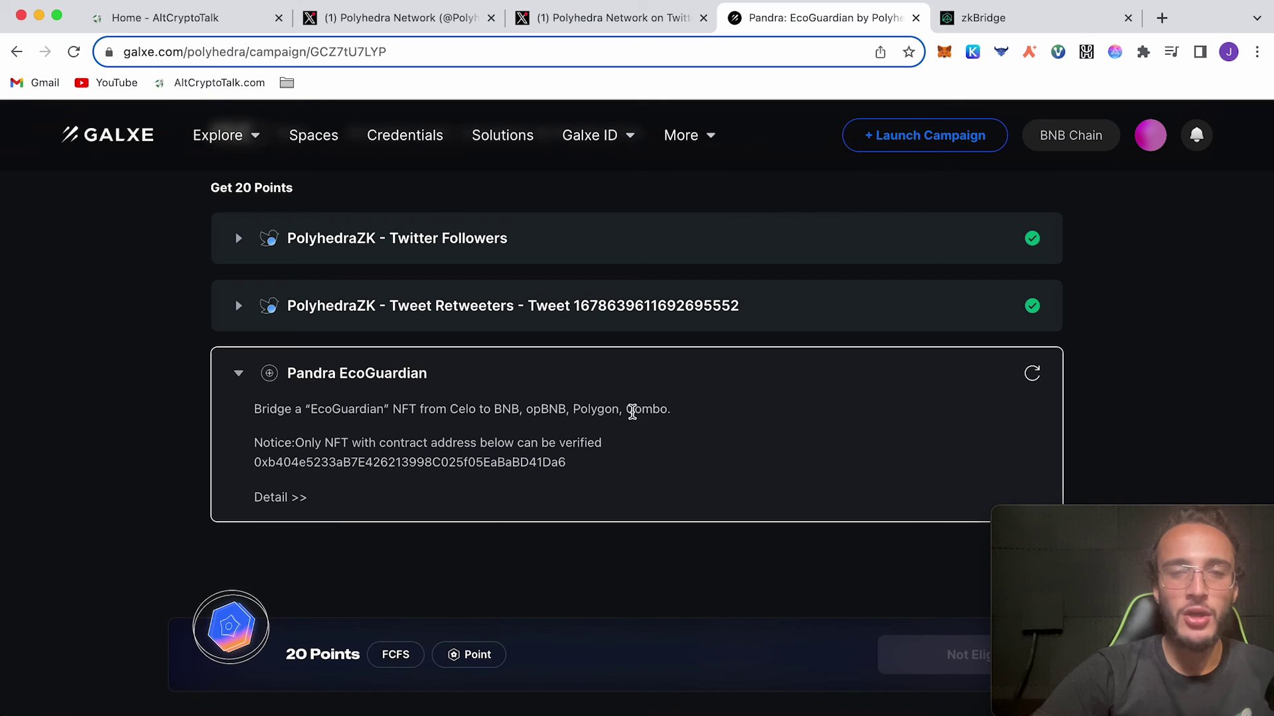
scroll(713, 436, up, 5)
scroll(712, 435, up, 2)
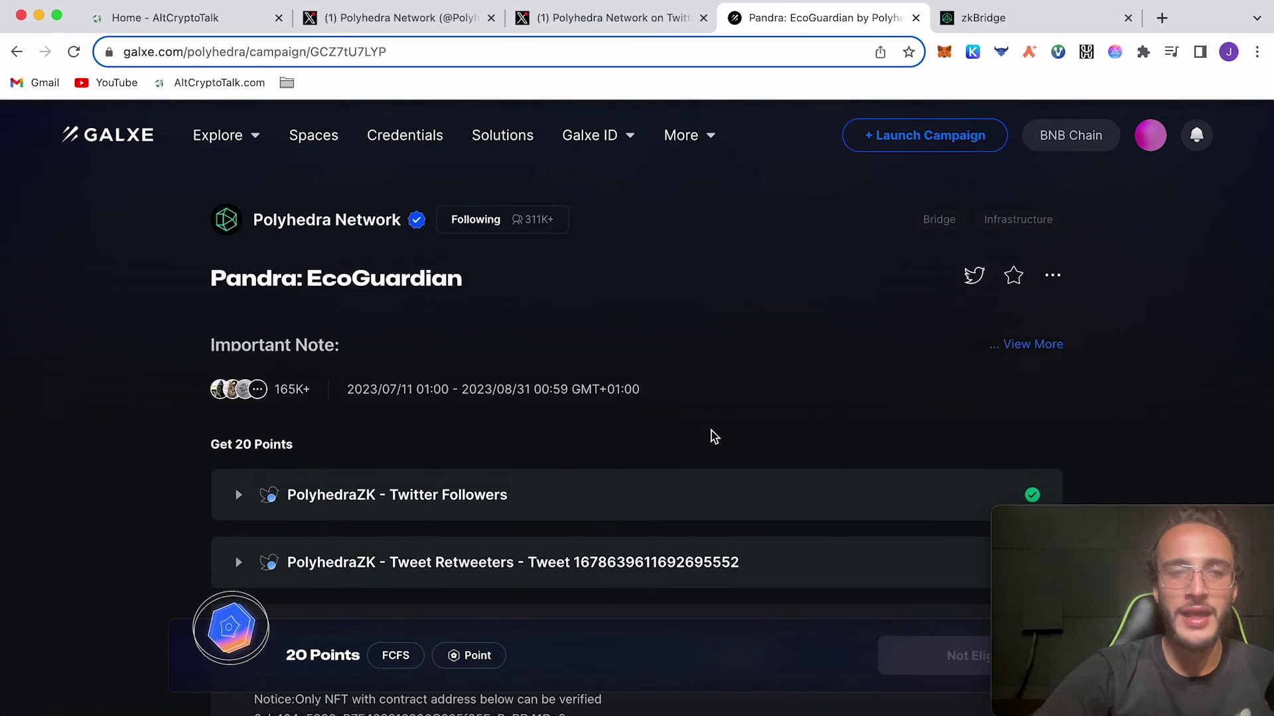
key(super+Left)
click(601, 495)
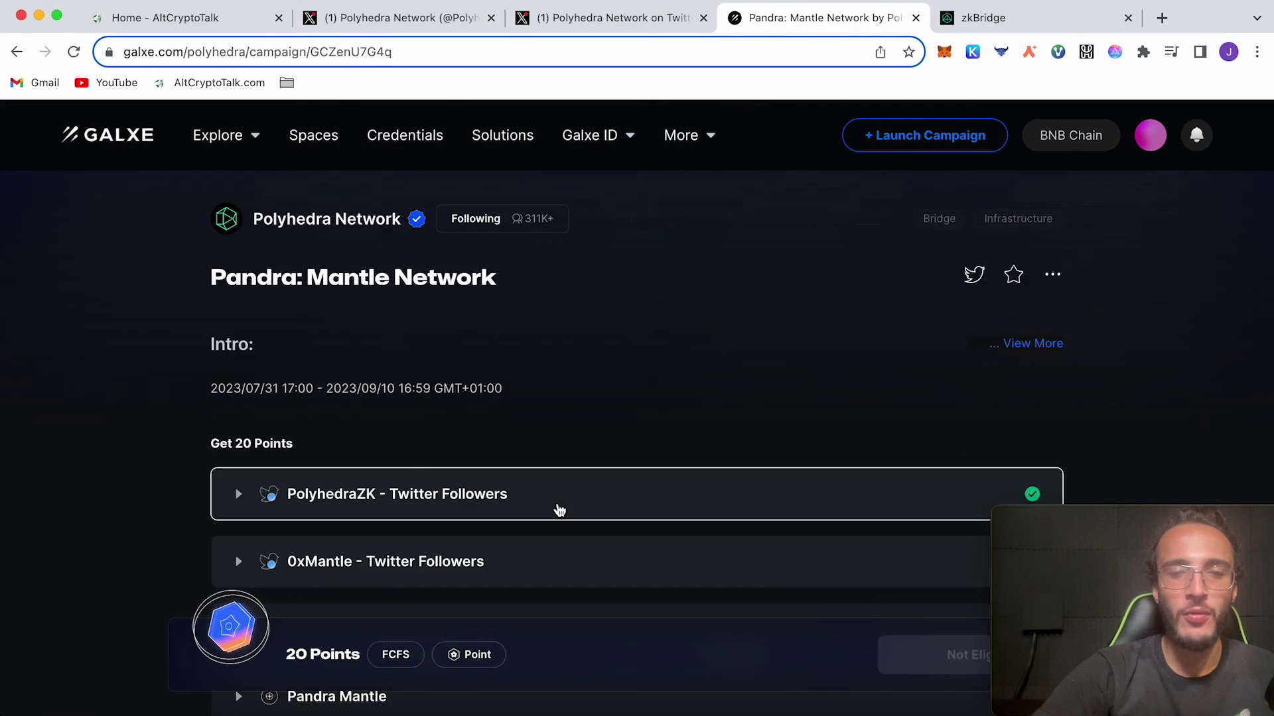
scroll(557, 509, down, 5)
click(353, 386)
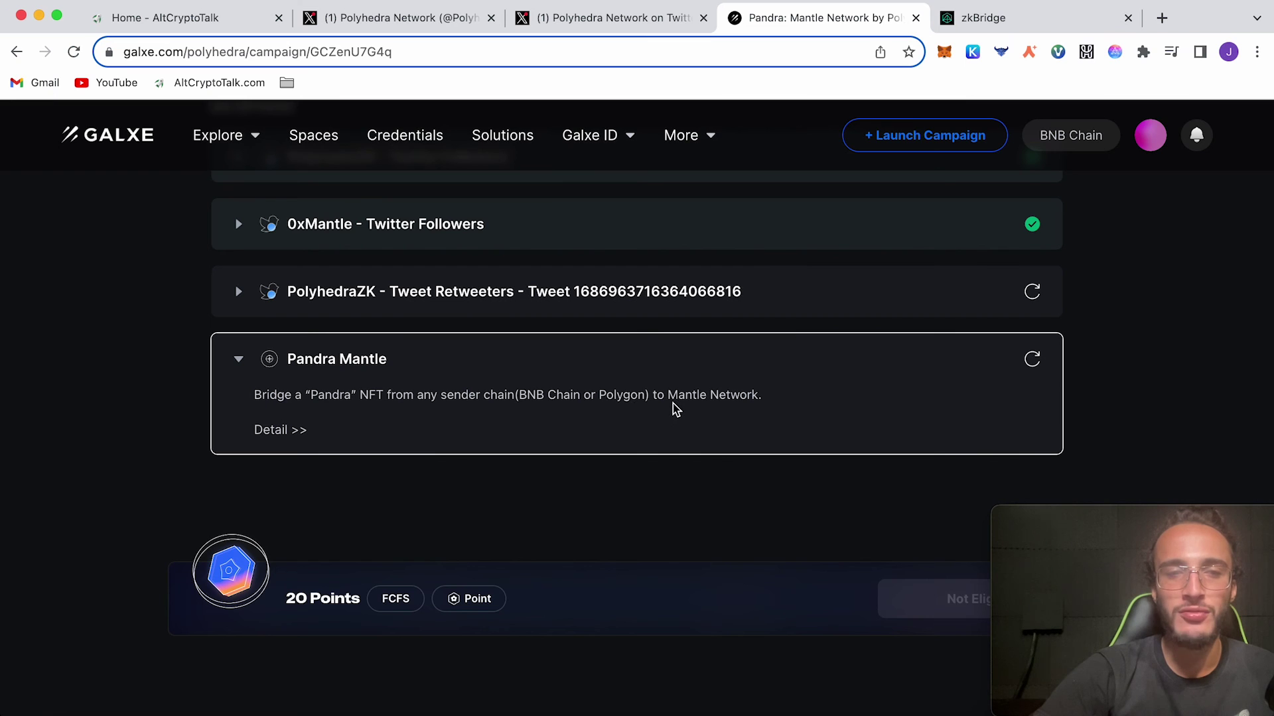
scroll(674, 406, up, 3)
scroll(796, 388, up, 4)
click(1021, 338)
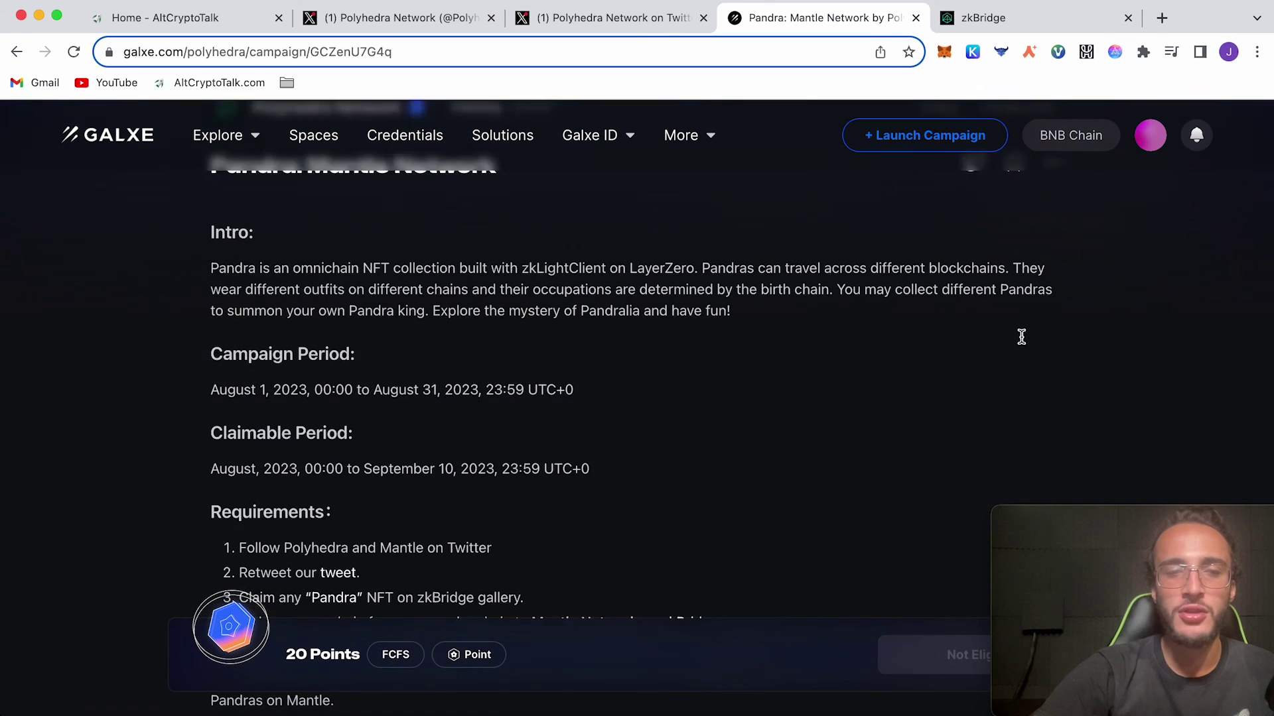
scroll(1003, 354, down, 1)
scroll(597, 448, down, 3)
Step: Follow the Mantle task link to zkBridge and claim the Pandra CodeConqueror NFT on BNB Chain
click(342, 369)
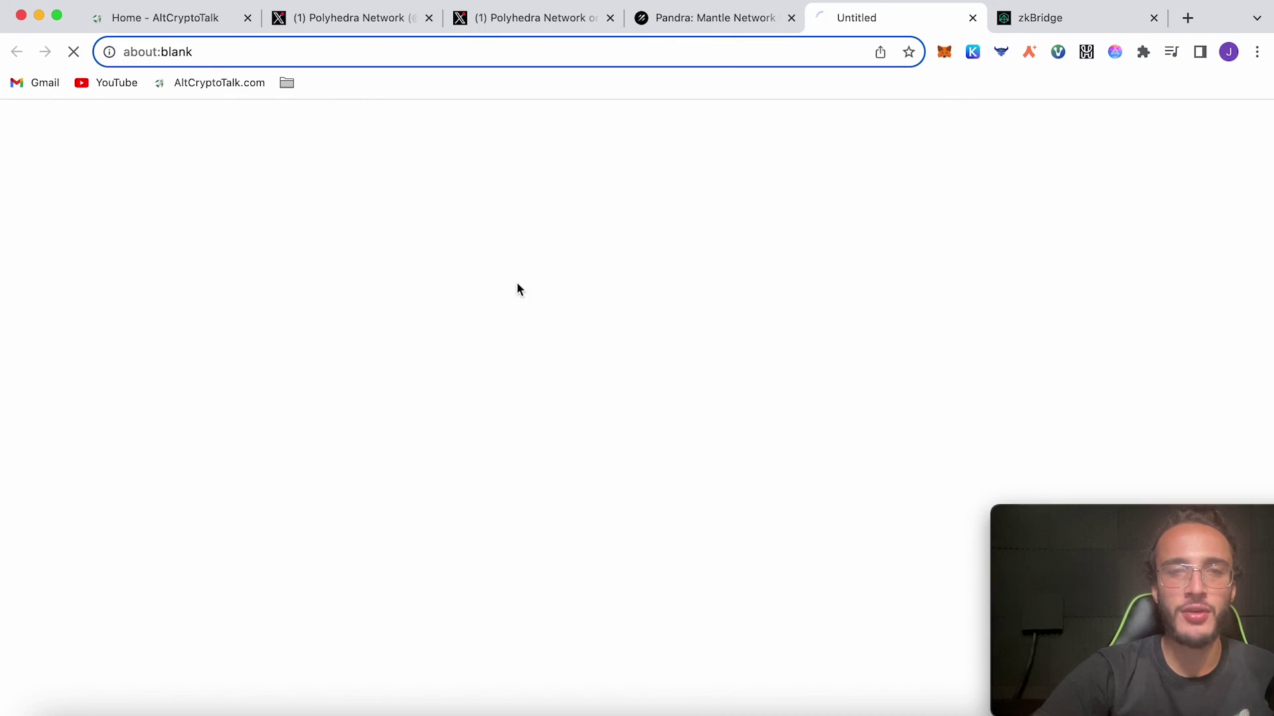
click(299, 690)
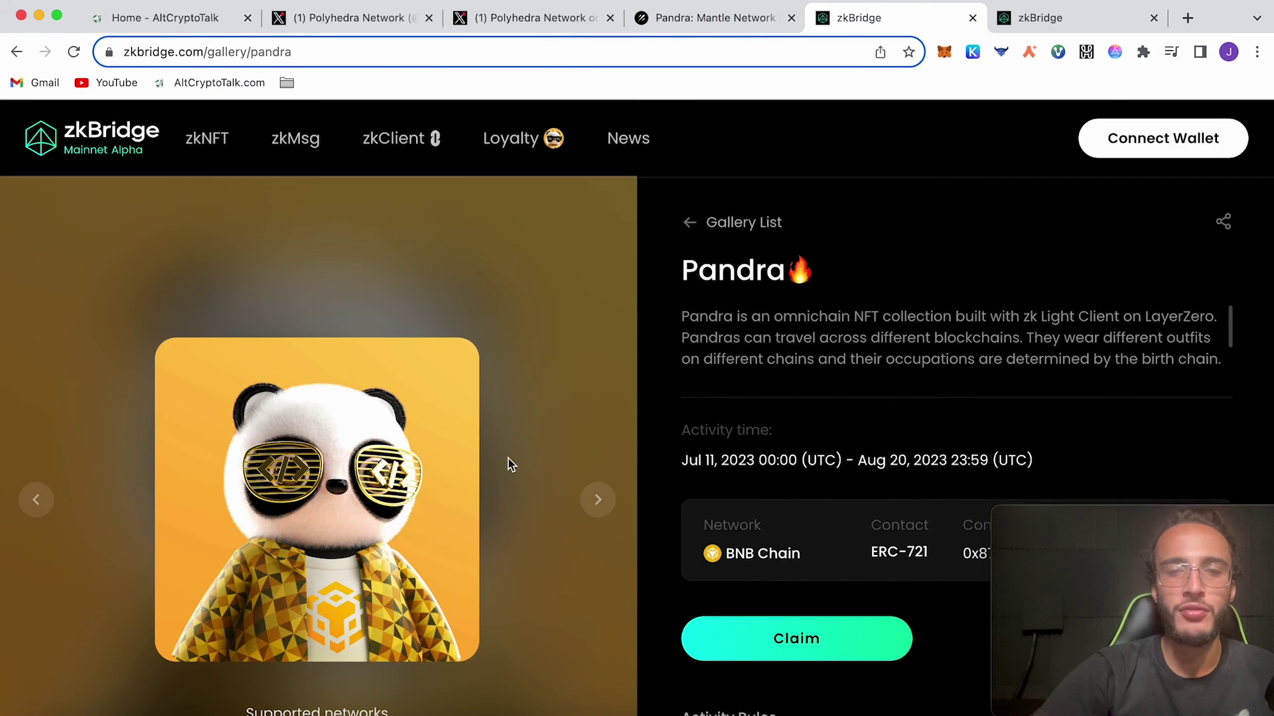
scroll(509, 459, down, 1)
click(717, 531)
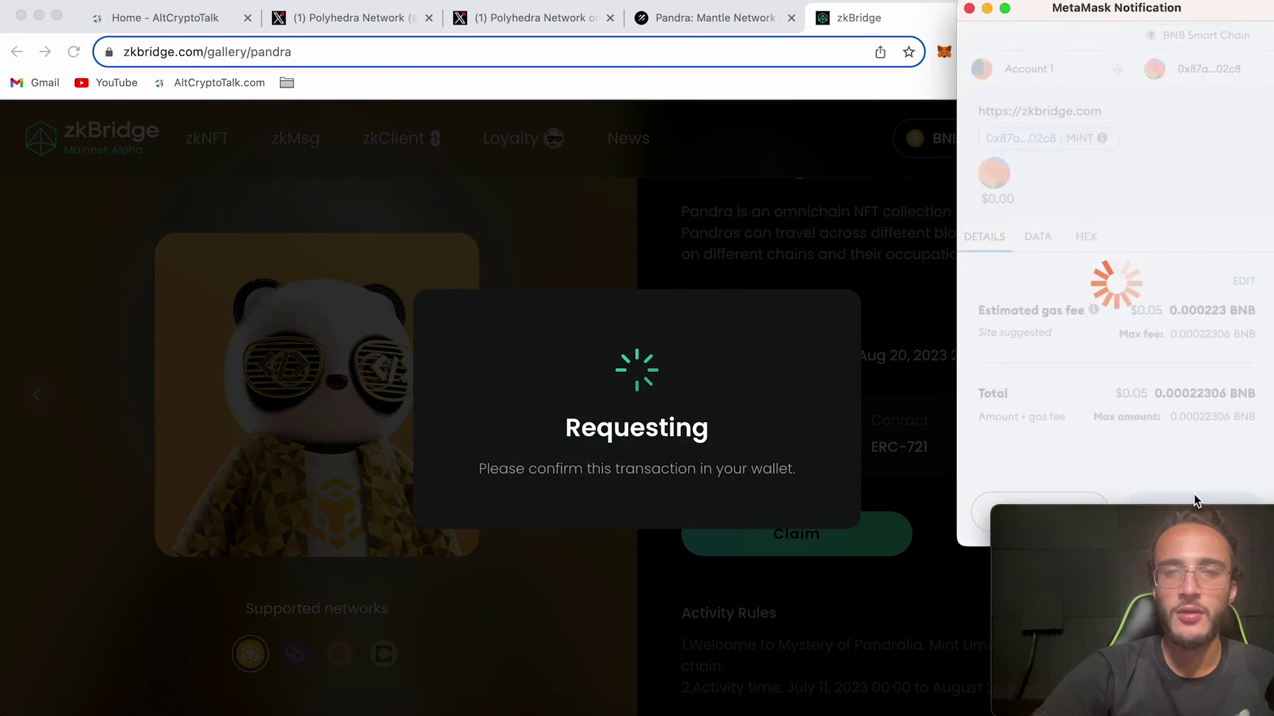
click(1197, 502)
click(737, 570)
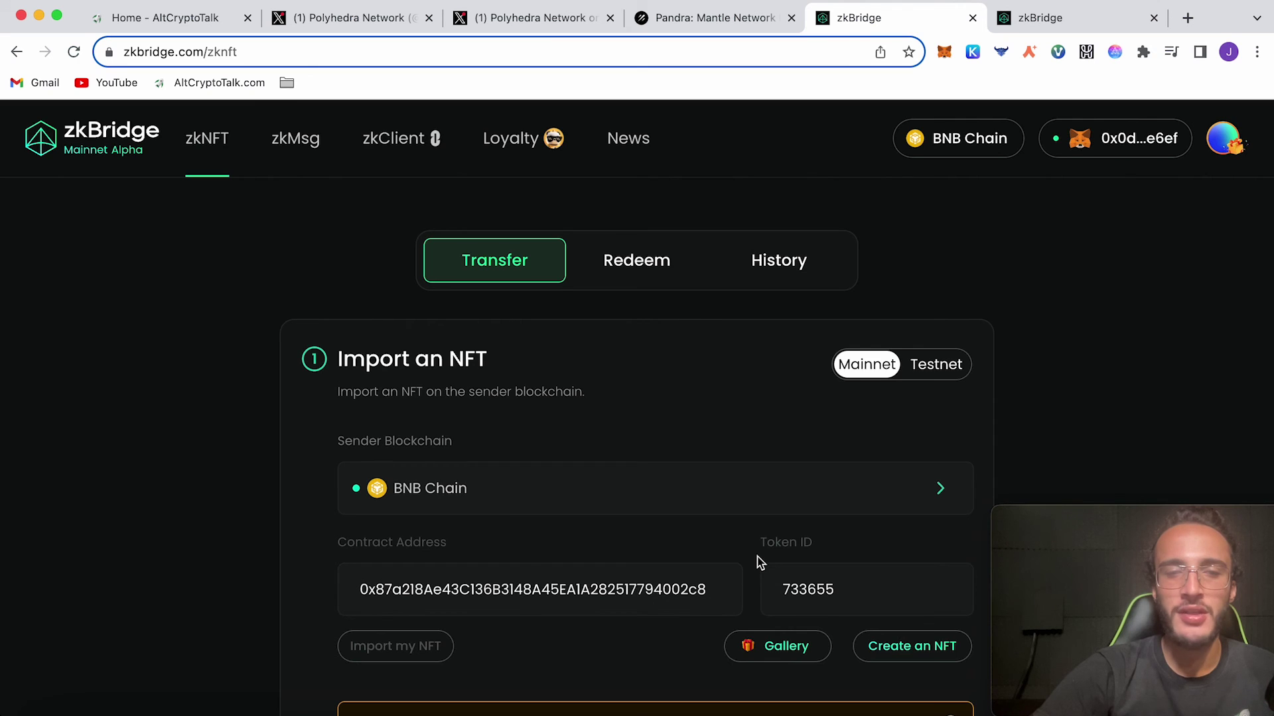
scroll(757, 562, down, 3)
scroll(886, 478, down, 5)
Step: Transfer the NFT from BNB Chain to Mantle, approving and confirming in MetaMask, then return to Galxe
click(597, 544)
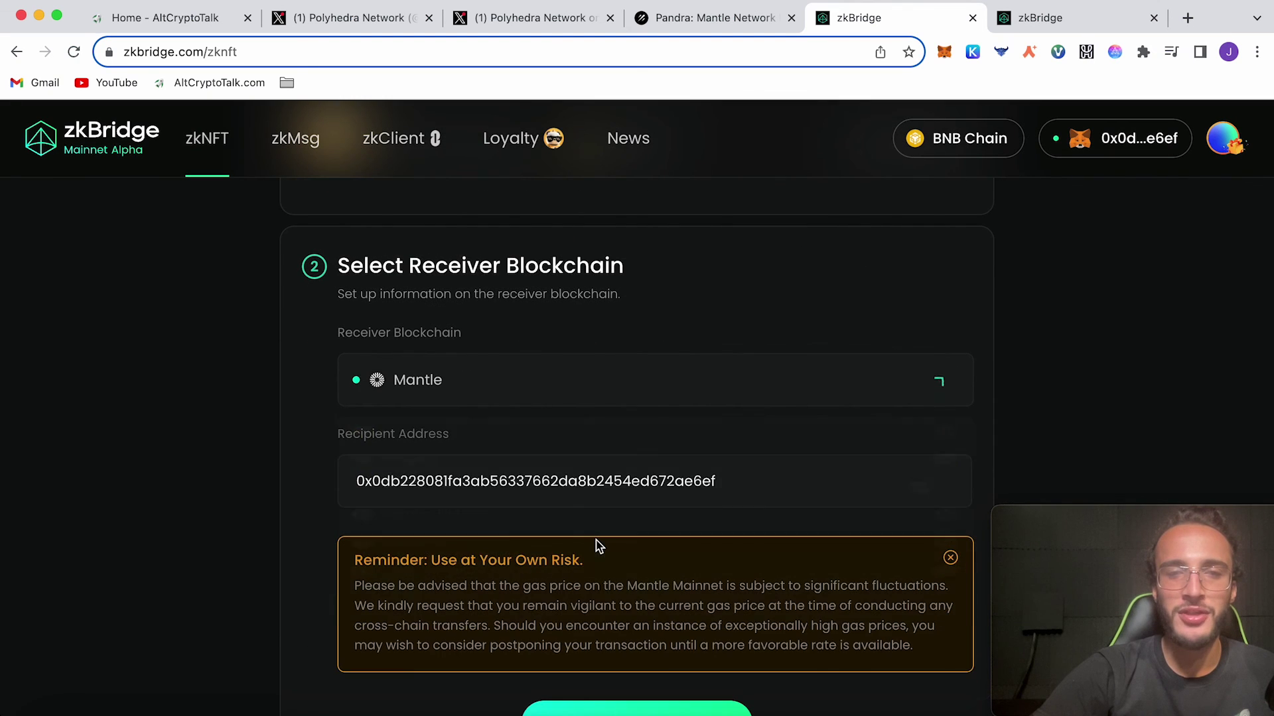
scroll(597, 544, down, 3)
click(662, 588)
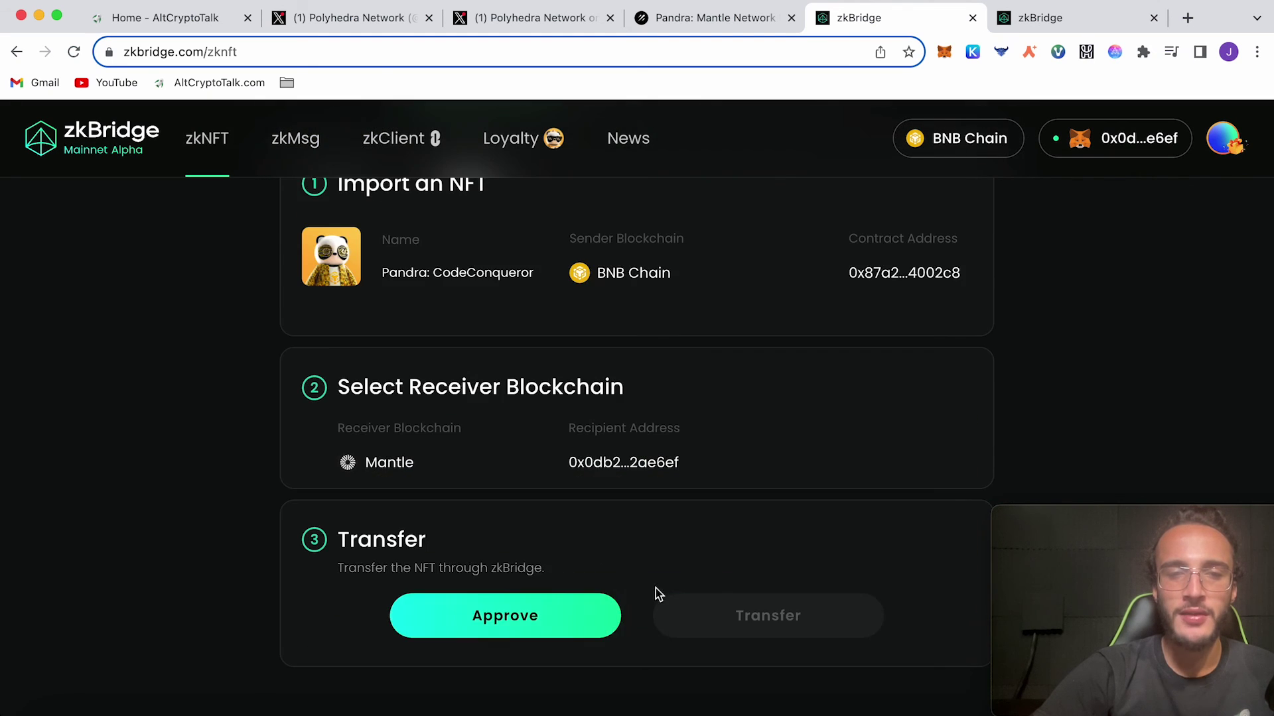
click(574, 620)
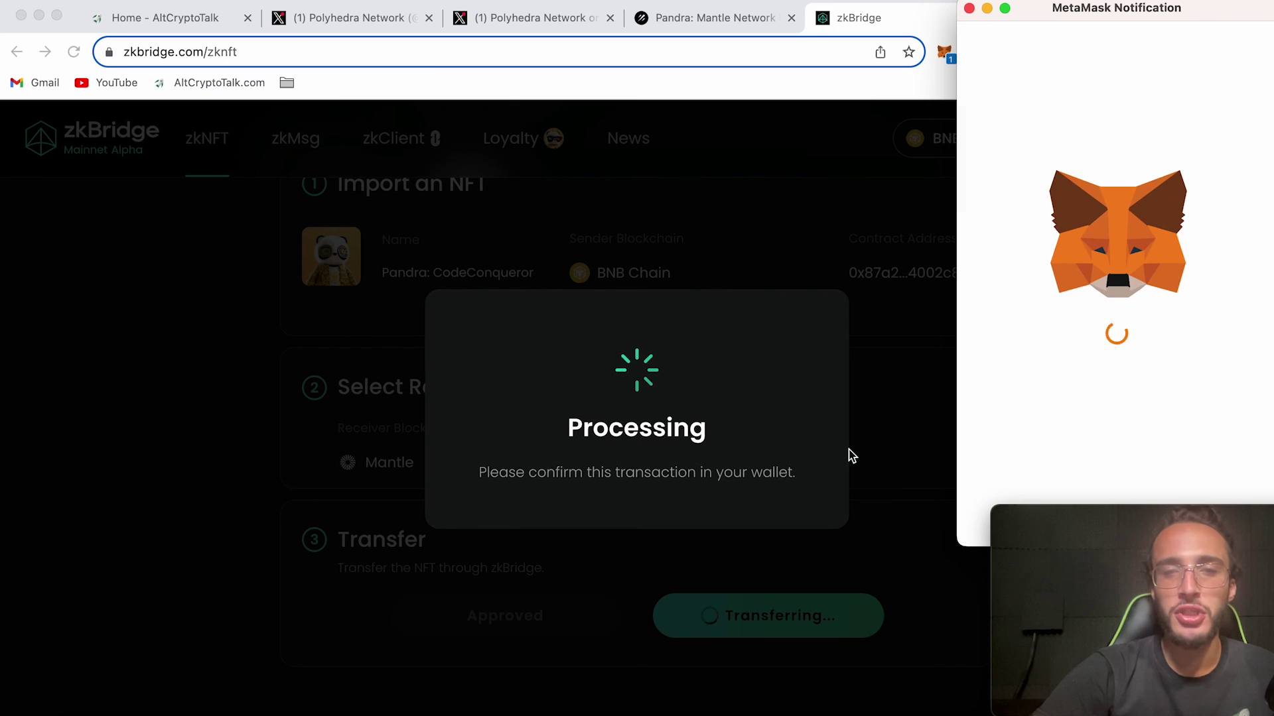
click(1175, 500)
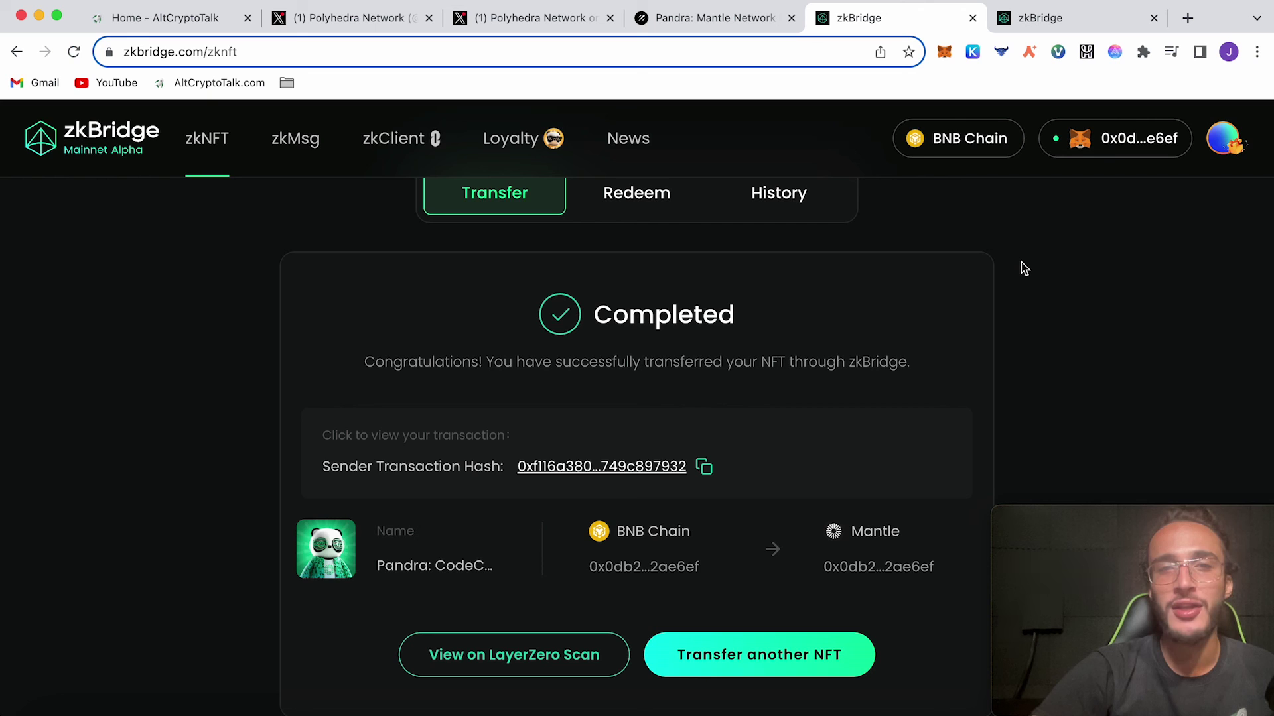
key(ctrl+shift+Tab)
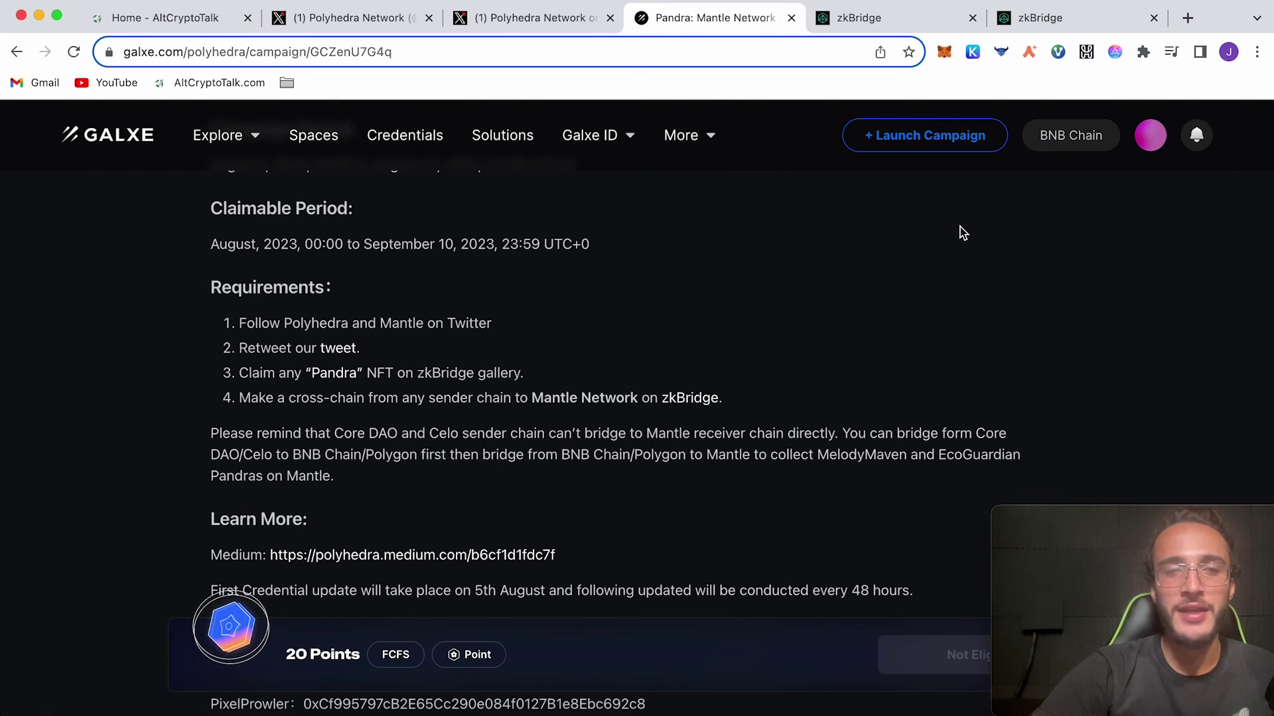
Step: Refresh the Pandra Conqueror task, still unverified, and open its credential Detail page
key(alt+Left)
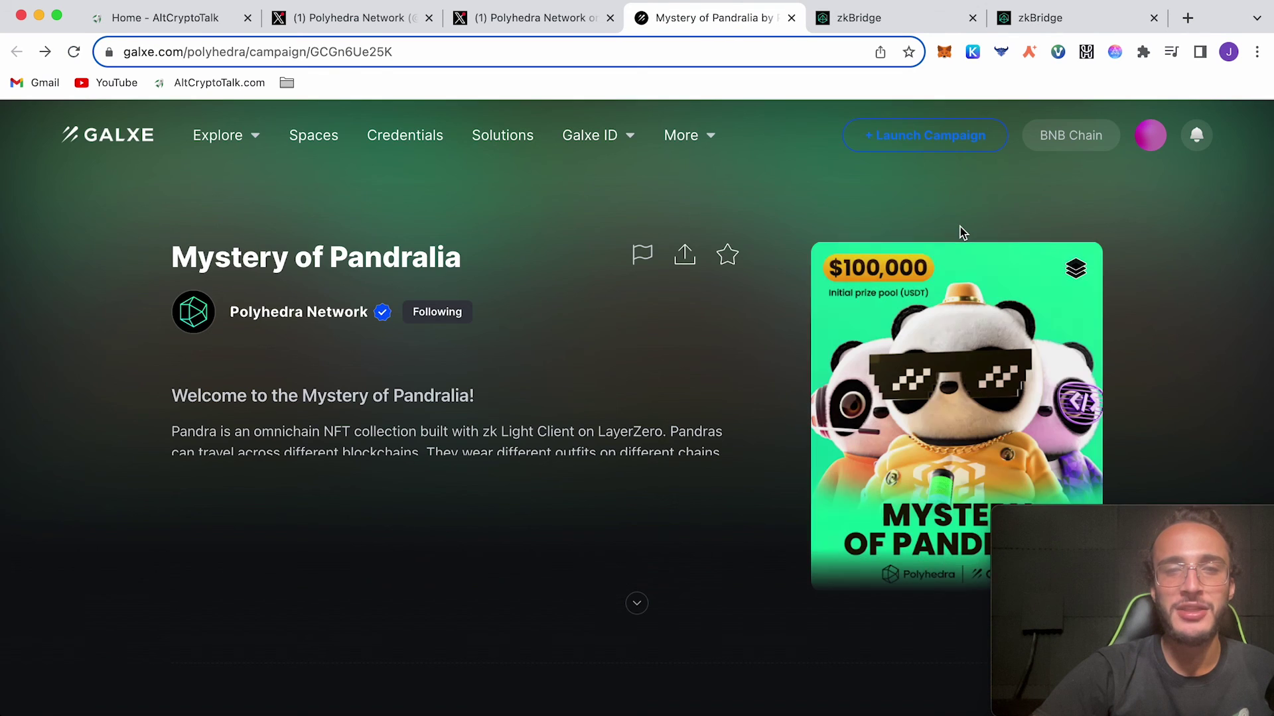
scroll(960, 228, down, 2)
key(alt+Right)
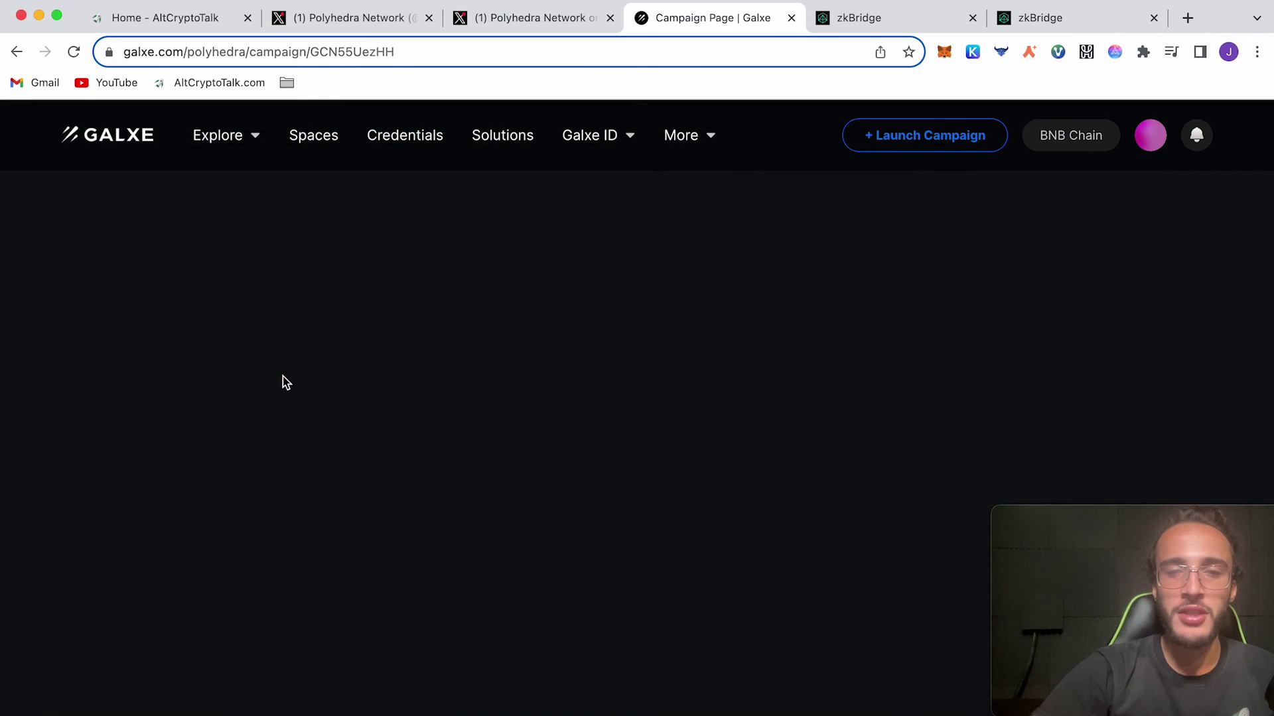
click(1032, 260)
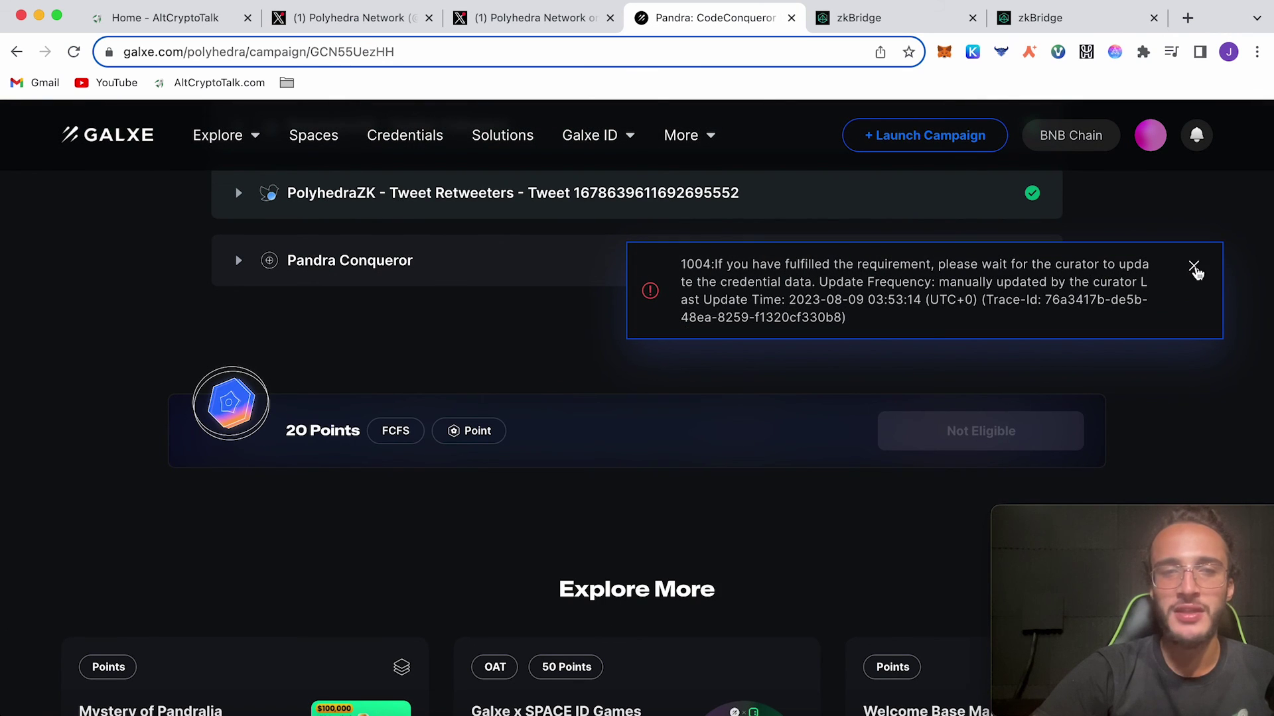
click(398, 268)
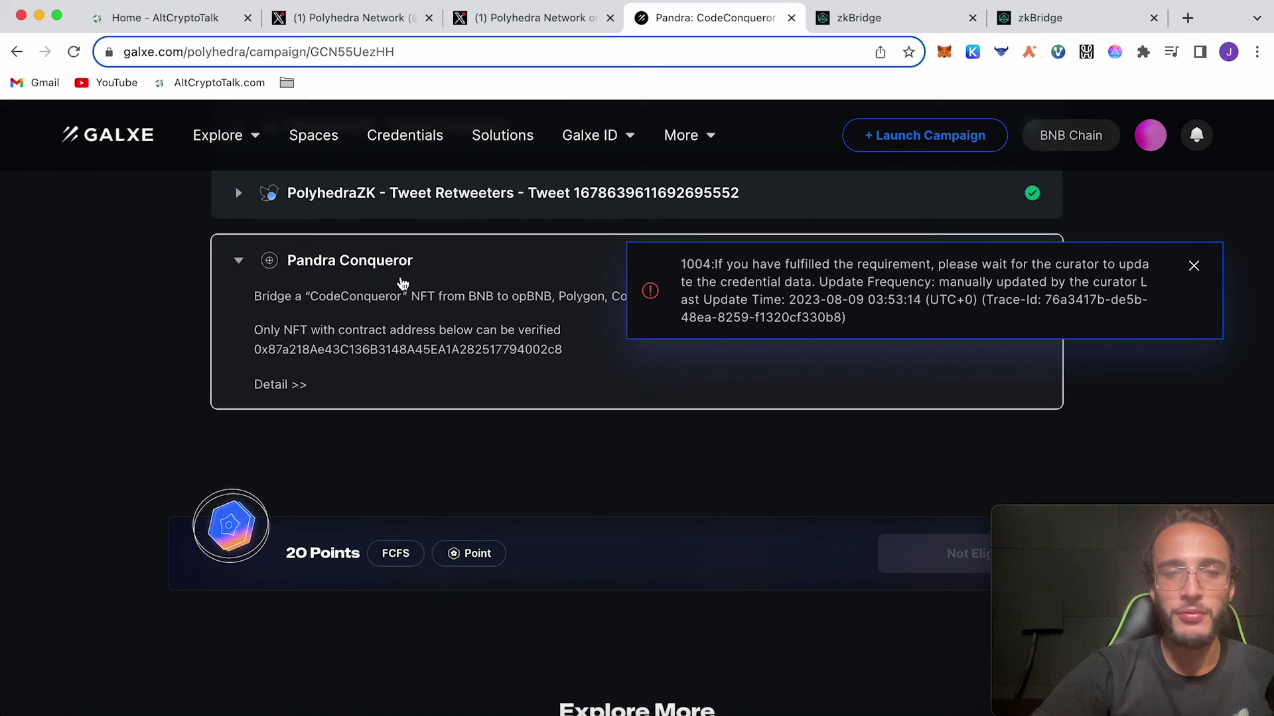
scroll(485, 328, up, 3)
scroll(528, 404, up, 1)
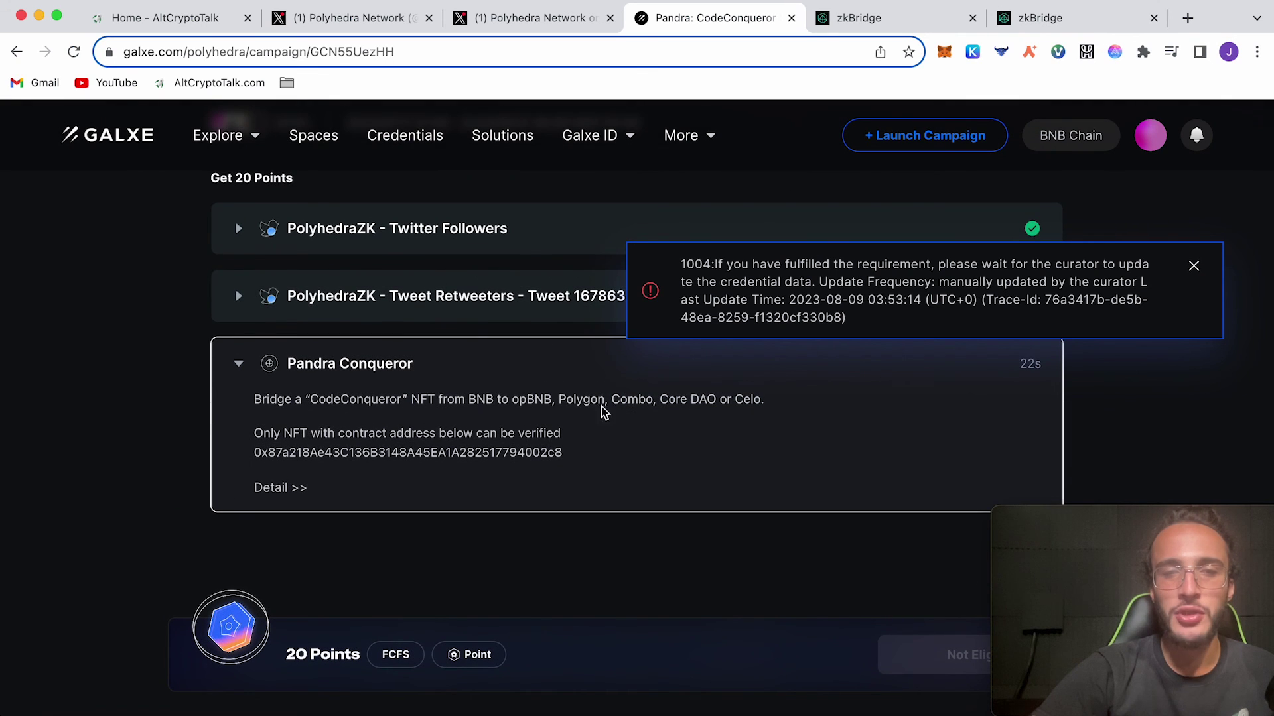
click(626, 412)
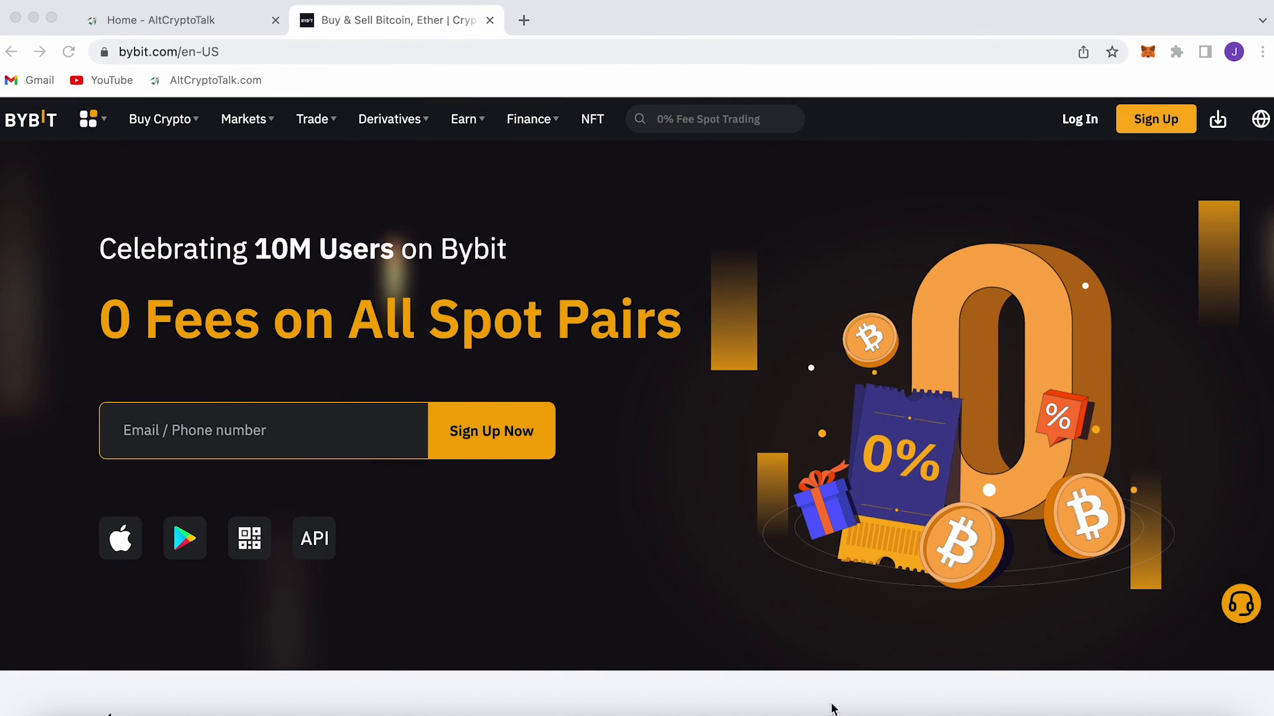
scroll(832, 709, down, 6)
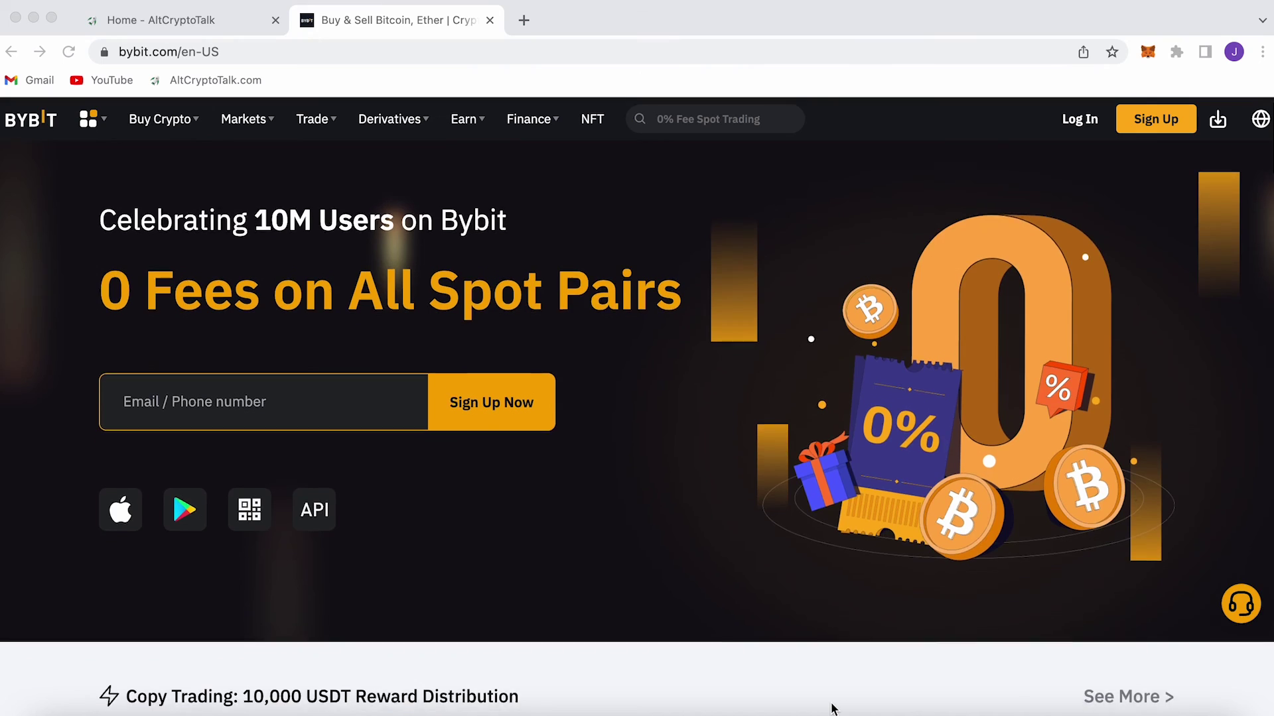
scroll(832, 709, down, 4)
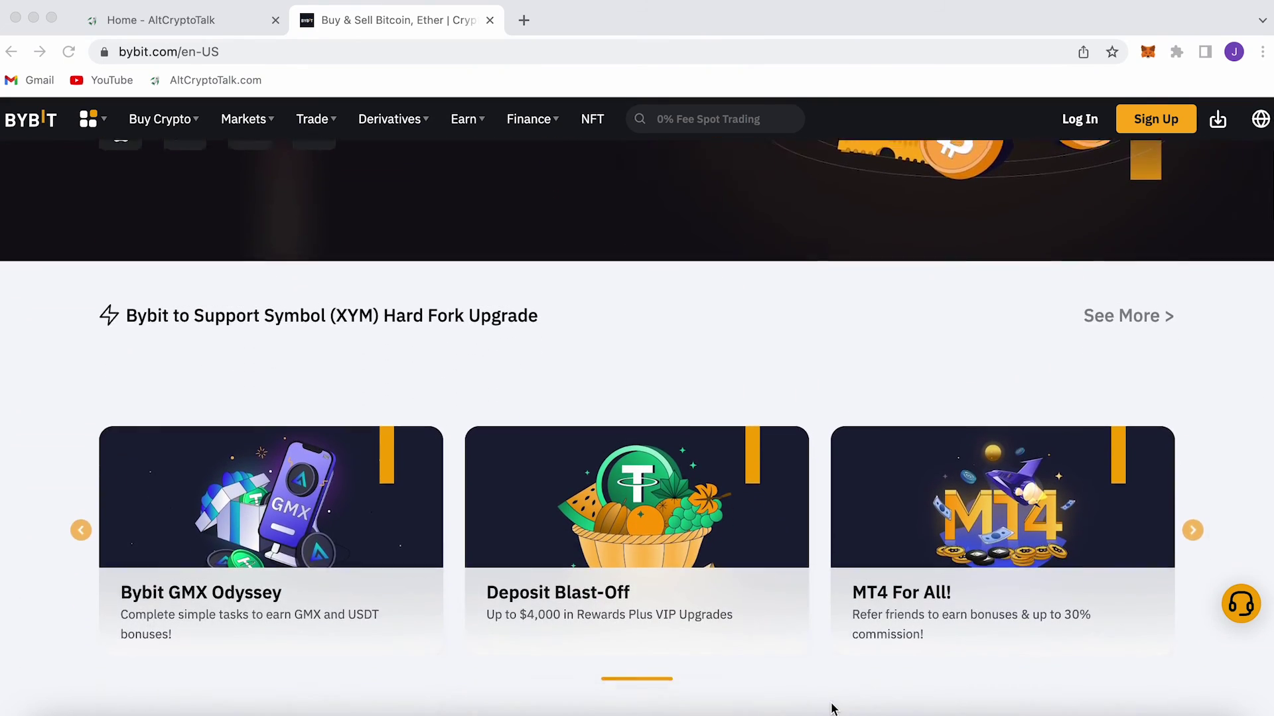
scroll(832, 709, down, 3)
scroll(833, 709, down, 2)
scroll(833, 709, down, 3)
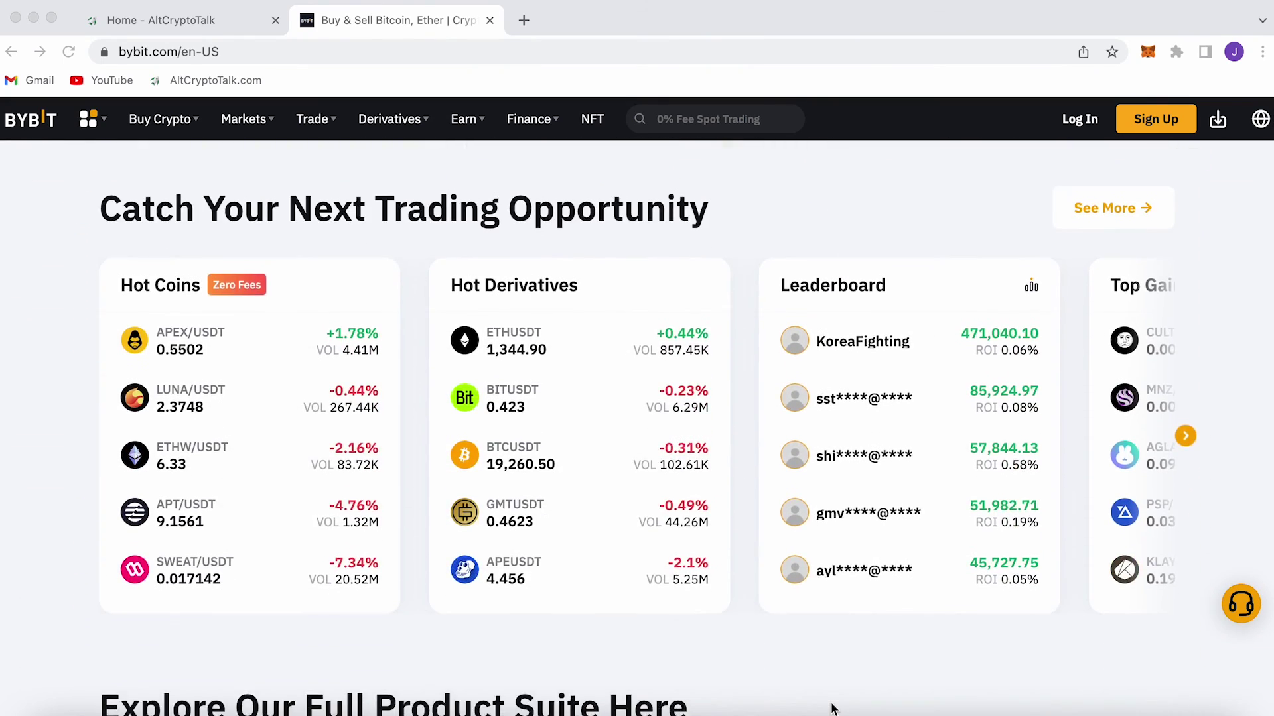
scroll(832, 709, down, 2)
scroll(833, 709, down, 3)
scroll(833, 708, down, 2)
scroll(833, 709, down, 3)
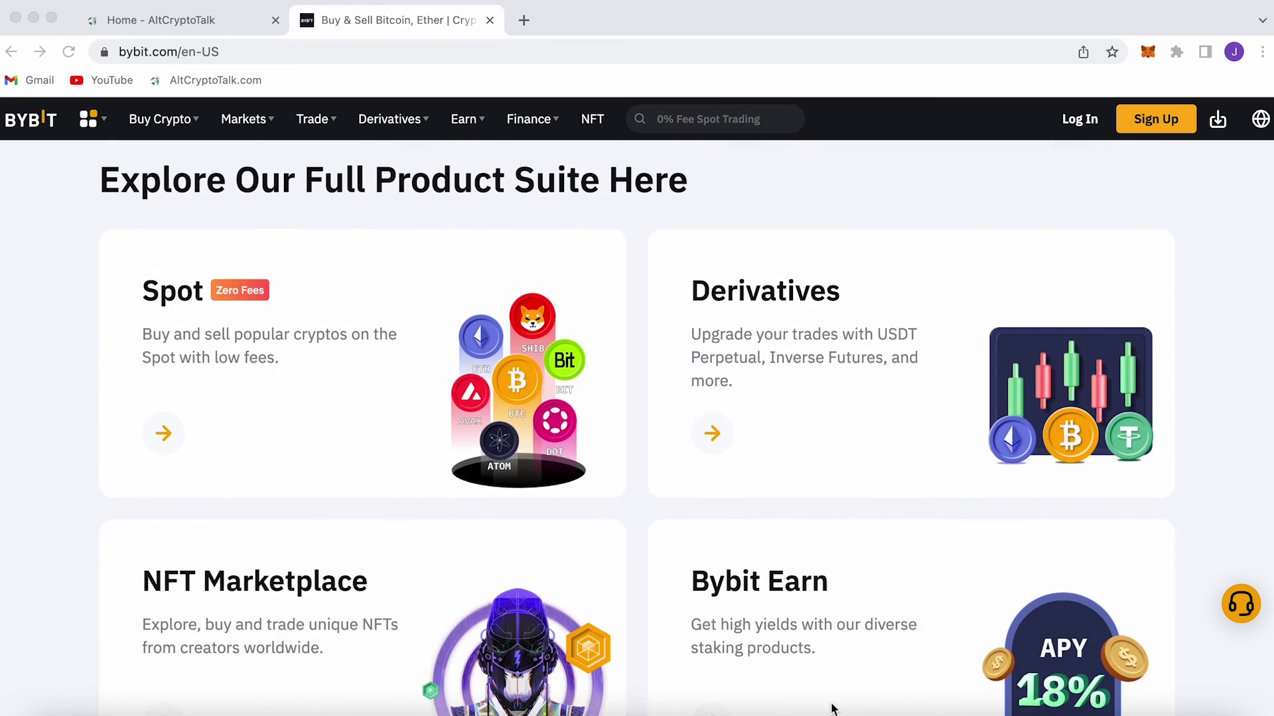
scroll(833, 708, down, 2)
scroll(833, 709, down, 2)
scroll(834, 709, down, 3)
scroll(833, 708, down, 3)
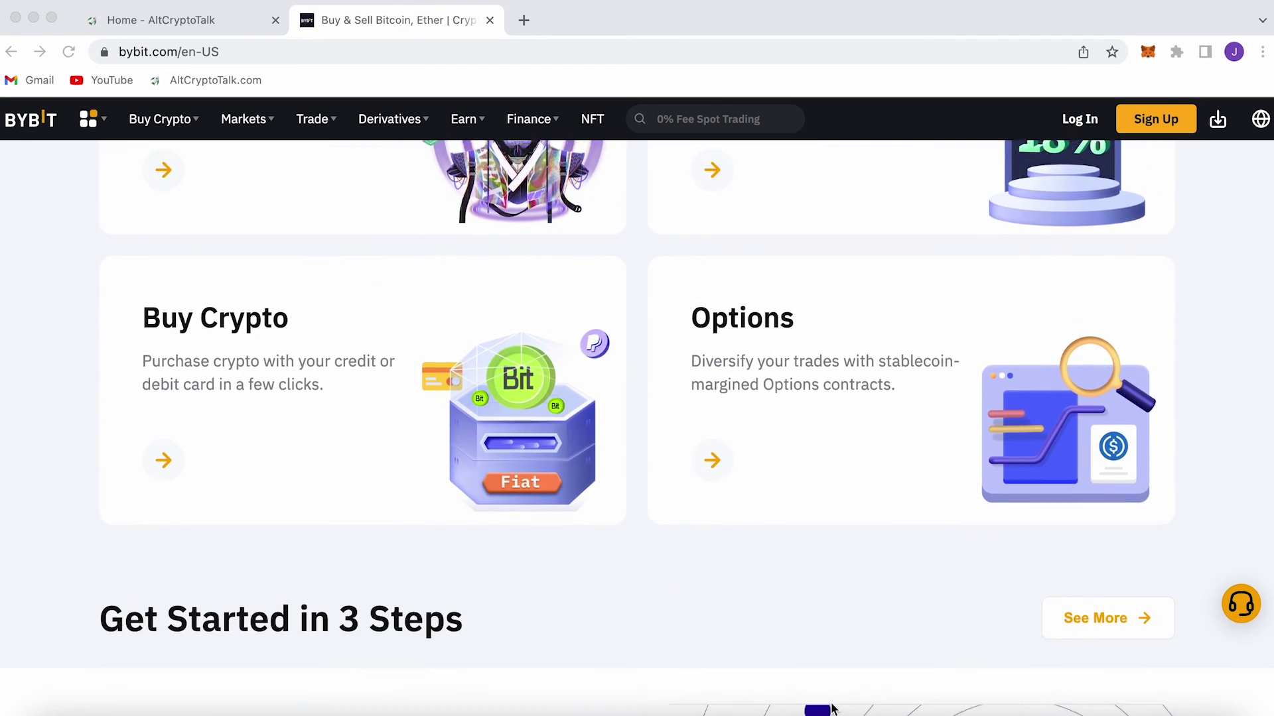
scroll(833, 709, down, 2)
scroll(833, 708, down, 2)
scroll(833, 709, down, 3)
scroll(832, 709, down, 3)
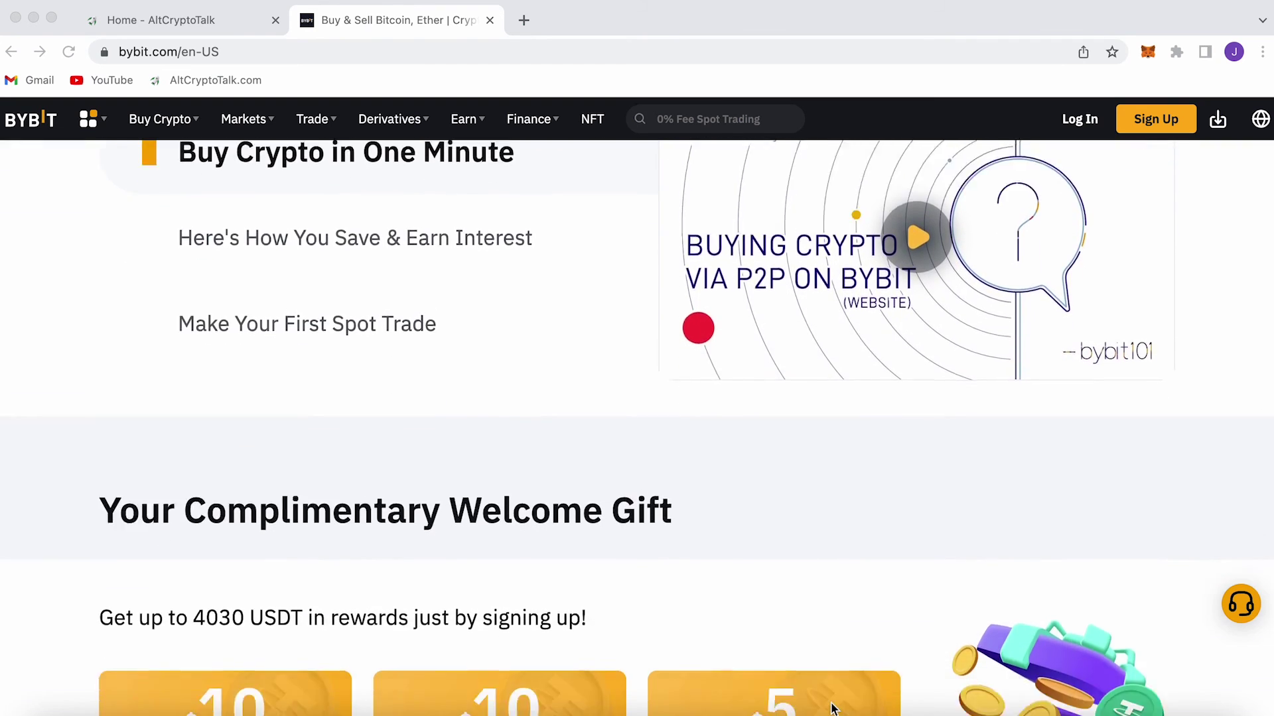
scroll(833, 709, down, 2)
scroll(832, 709, down, 2)
scroll(833, 709, down, 1)
scroll(833, 709, down, 1)
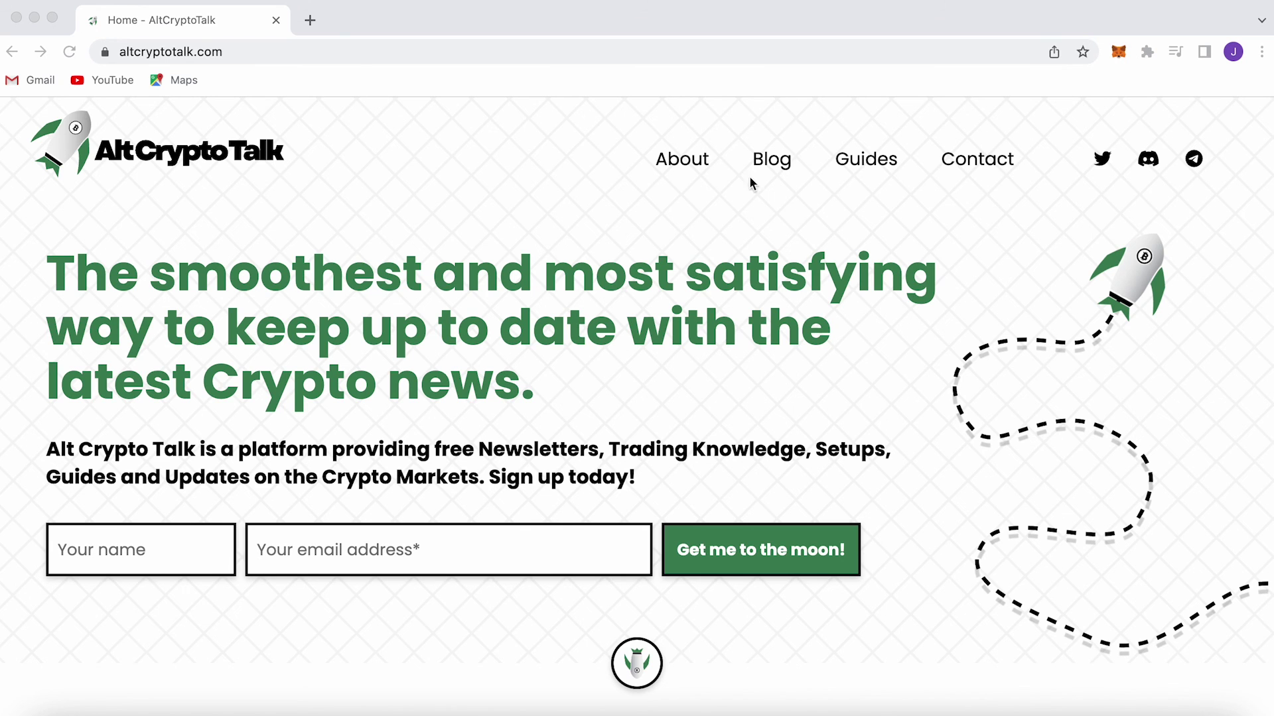
Step: Go to the Crypto Guides page and accept the cookie banner
click(865, 159)
scroll(892, 266, down, 3)
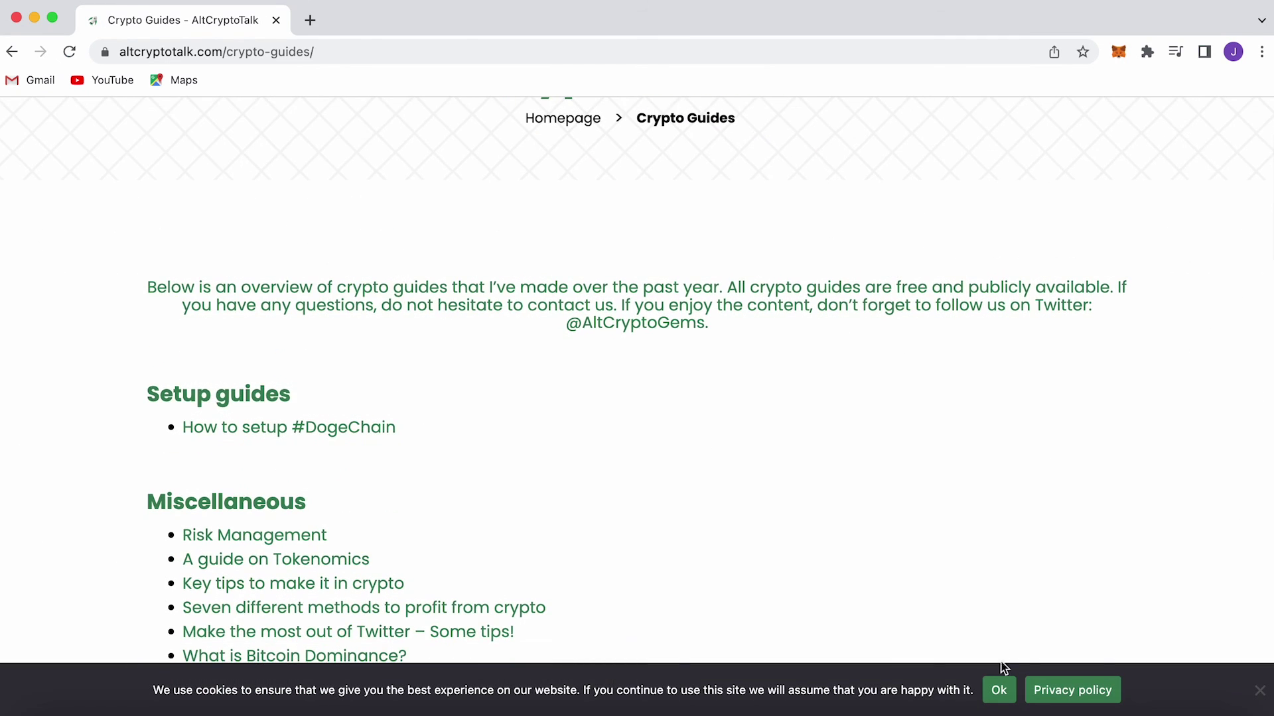
click(999, 690)
scroll(970, 587, down, 2)
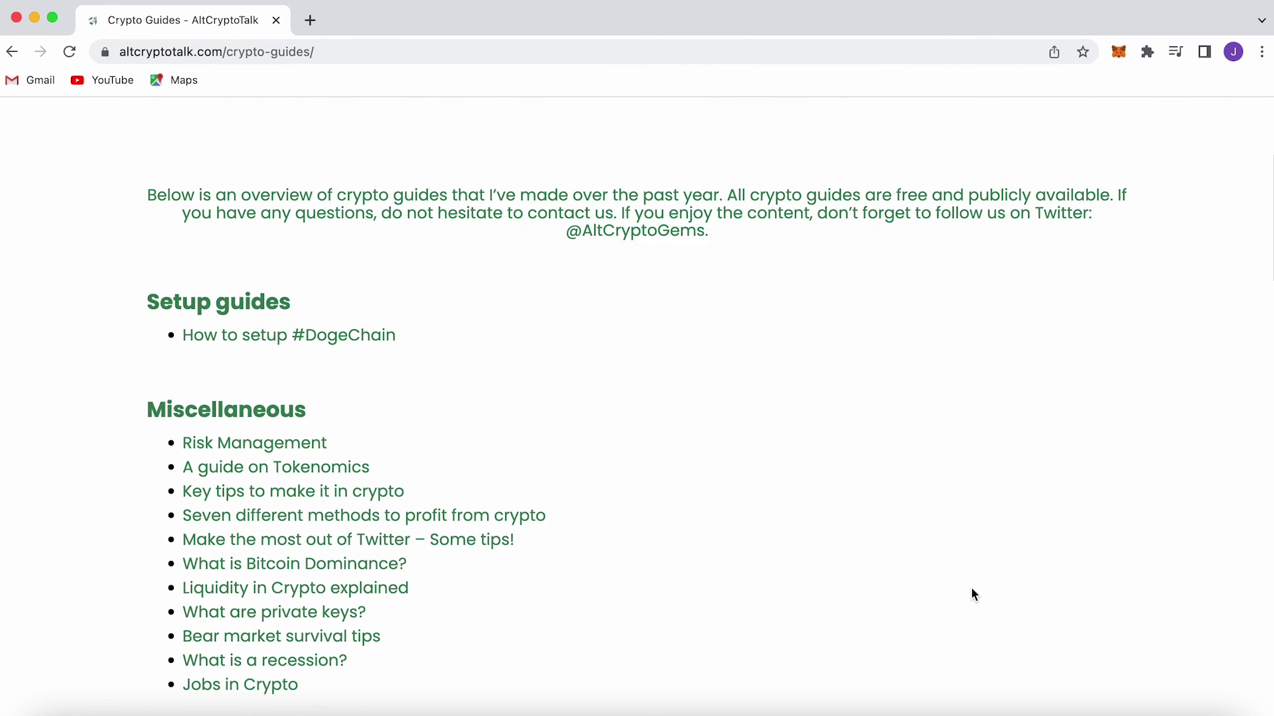
scroll(969, 587, down, 2)
scroll(970, 585, down, 1)
scroll(970, 587, down, 1)
scroll(970, 586, down, 1)
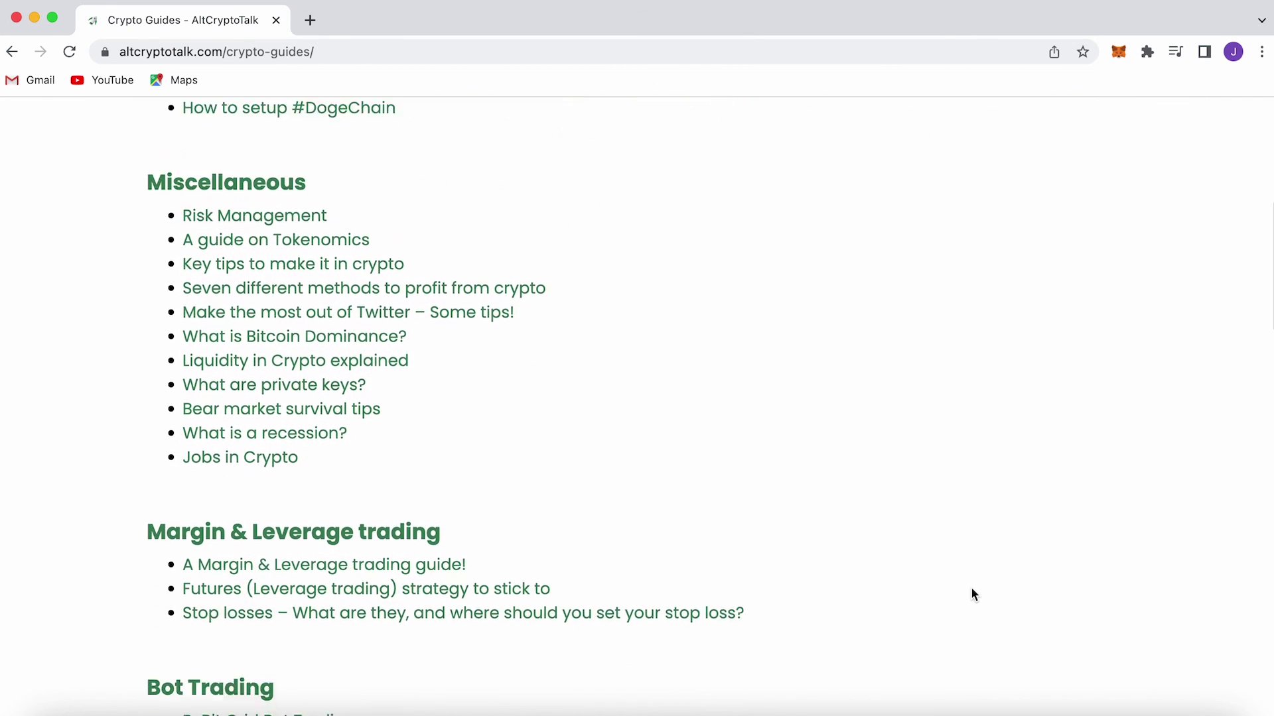
scroll(973, 594, down, 2)
scroll(973, 593, down, 2)
scroll(973, 594, down, 2)
scroll(973, 594, down, 2)
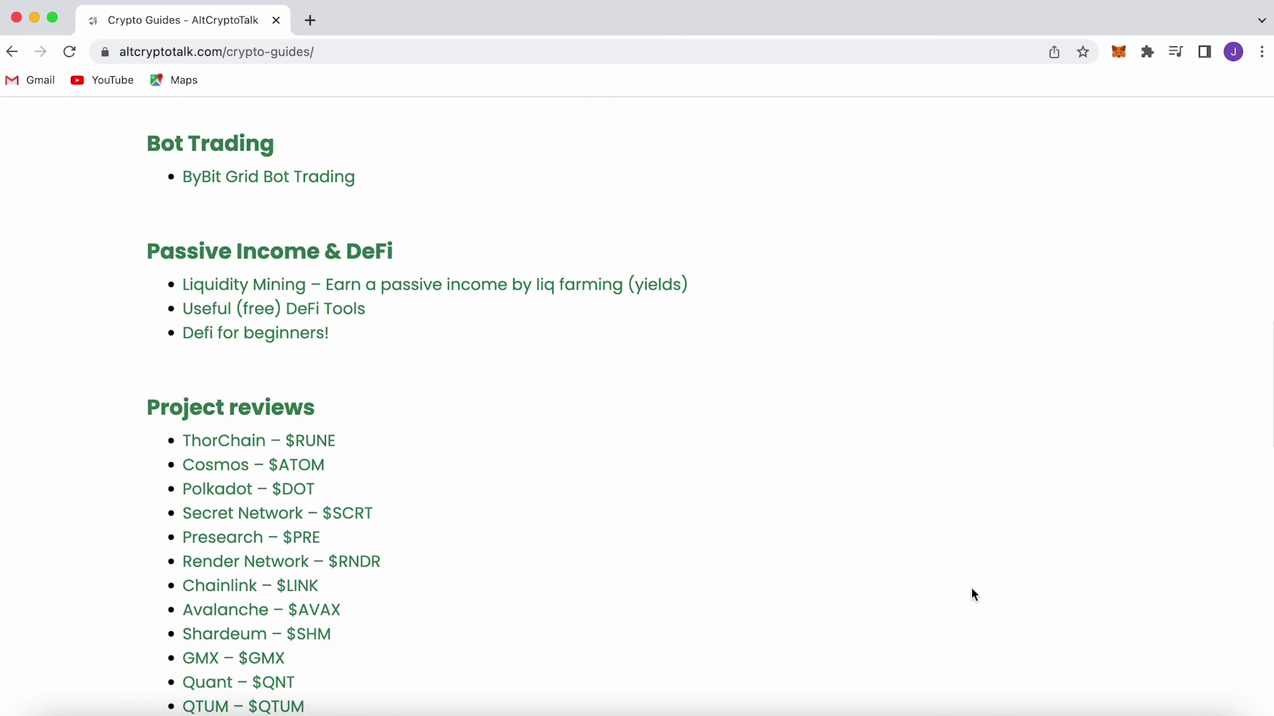